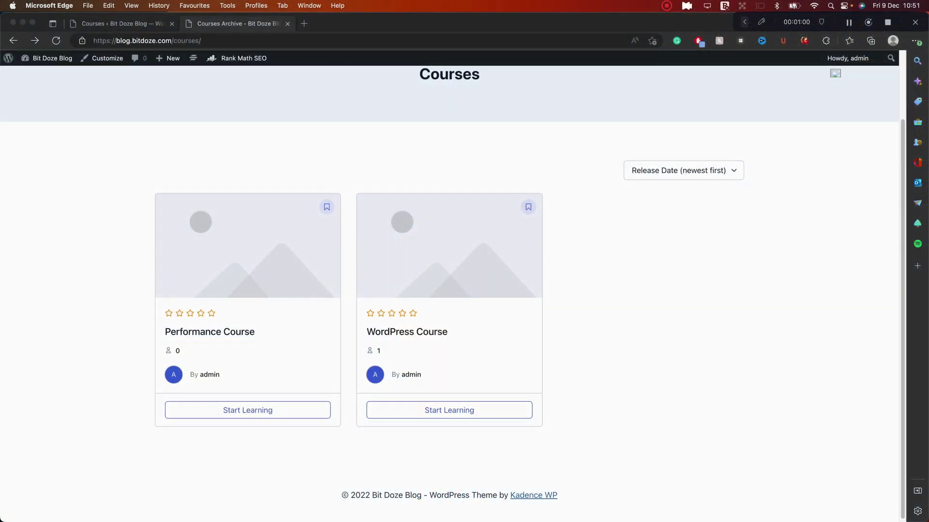
- Examine the Courses archive page, including the Performance Course and WordPress Course cards and the sorting option
scroll(491, 137, up, 3)
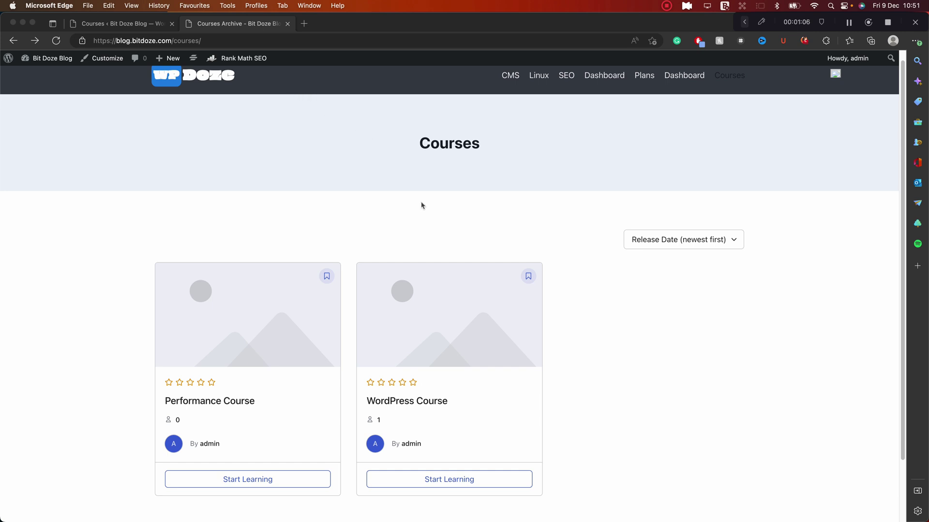
scroll(423, 203, down, 3)
scroll(423, 203, up, 4)
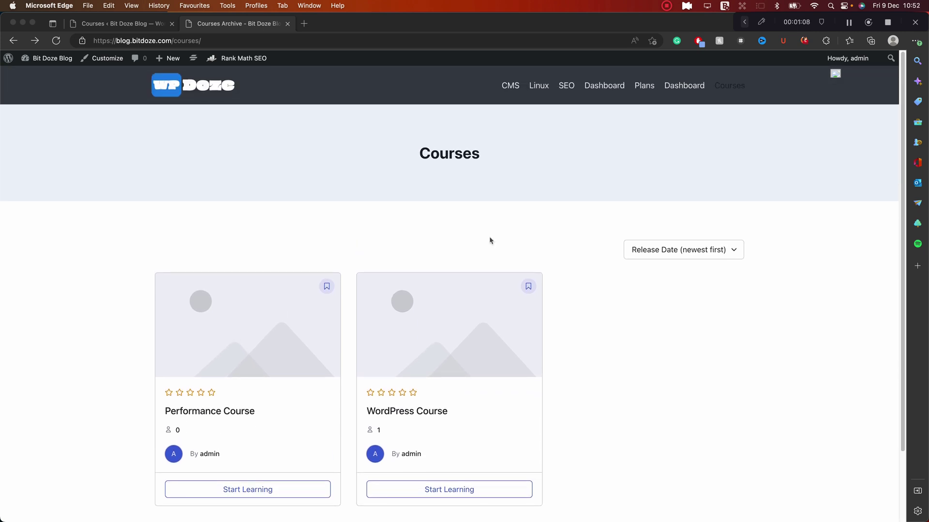
scroll(345, 186, down, 1)
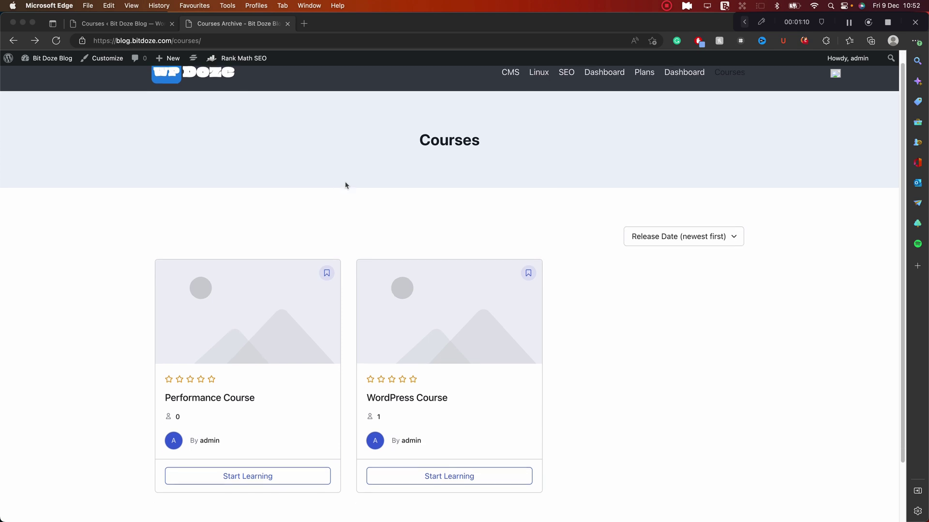
scroll(346, 185, up, 1)
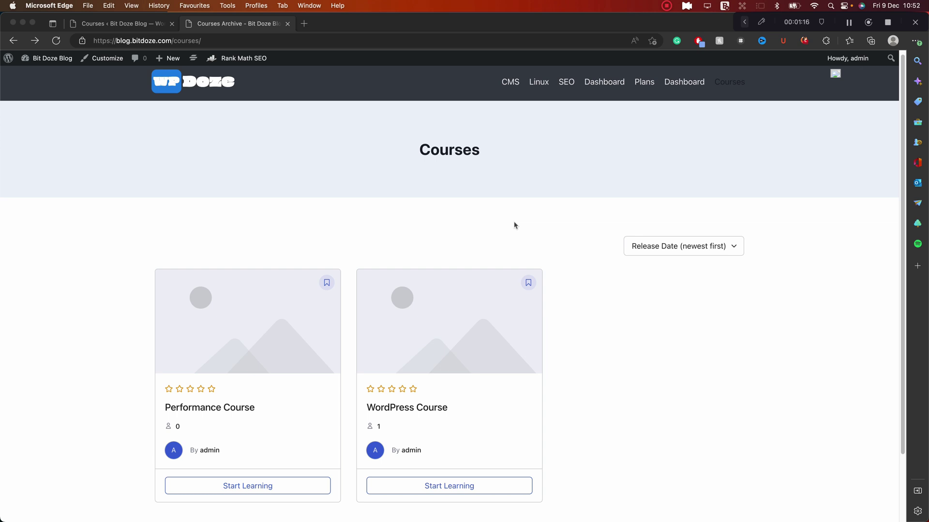
scroll(427, 216, down, 3)
scroll(421, 233, up, 3)
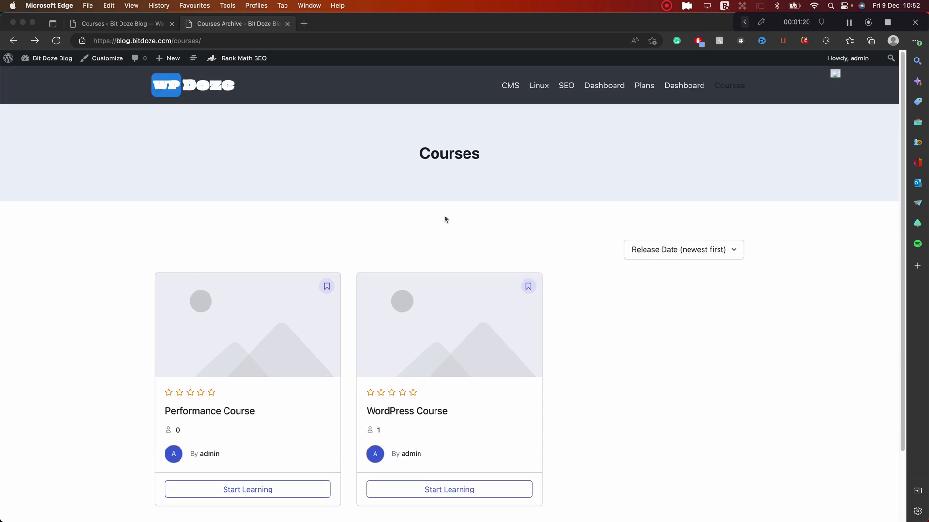
scroll(443, 219, down, 1)
scroll(300, 319, down, 1)
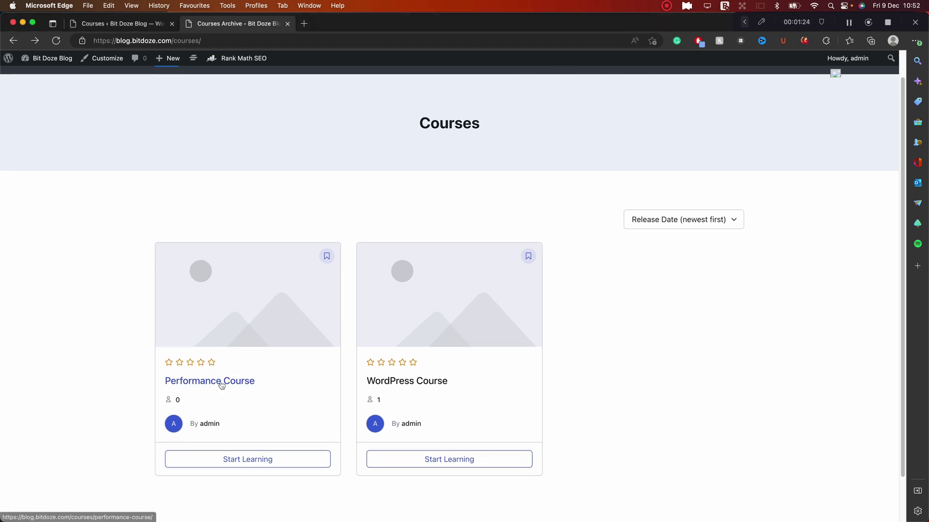
- Open the WordPress Course page and review its progress box, course details and course content
click(419, 387)
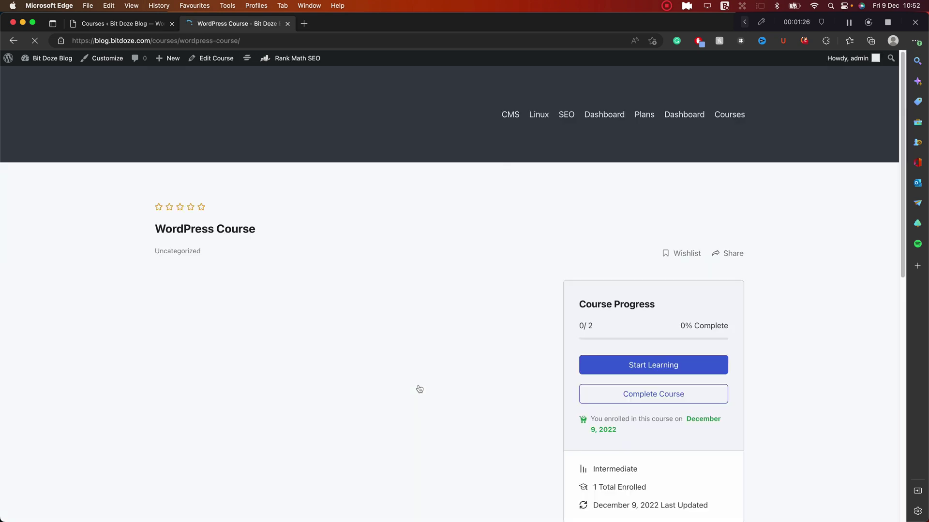
scroll(518, 182, down, 5)
scroll(589, 260, up, 4)
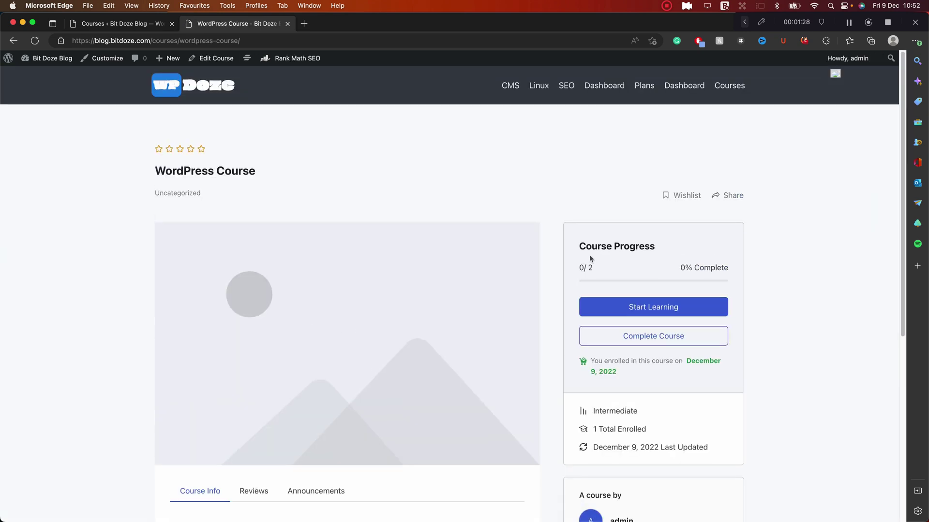
scroll(589, 258, down, 5)
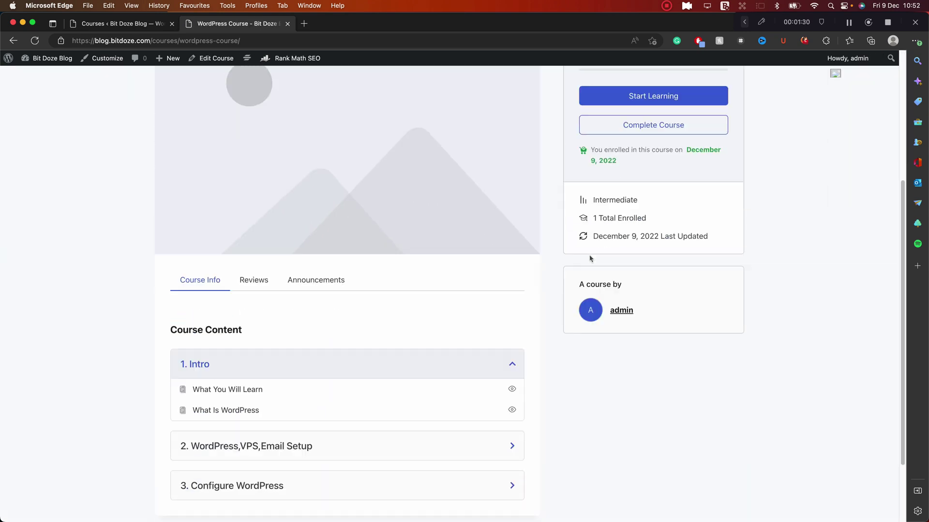
scroll(589, 259, up, 4)
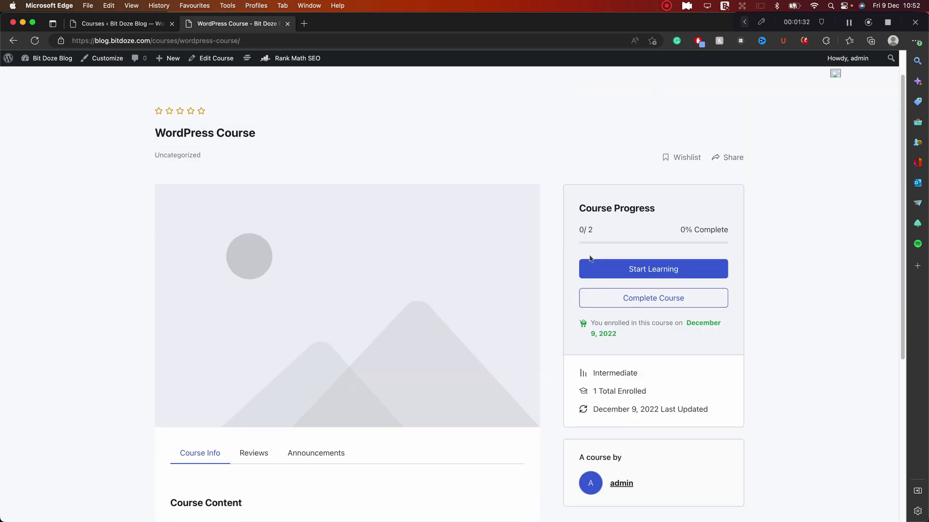
scroll(589, 259, up, 1)
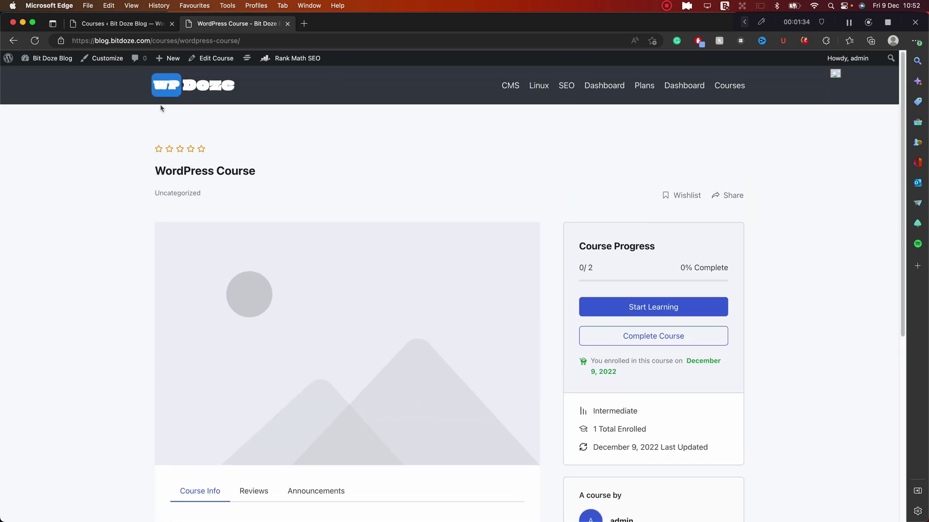
- Open the theme customizer's TutorLMS Course Layout settings, review them against the course preview, and close the customizer
click(117, 64)
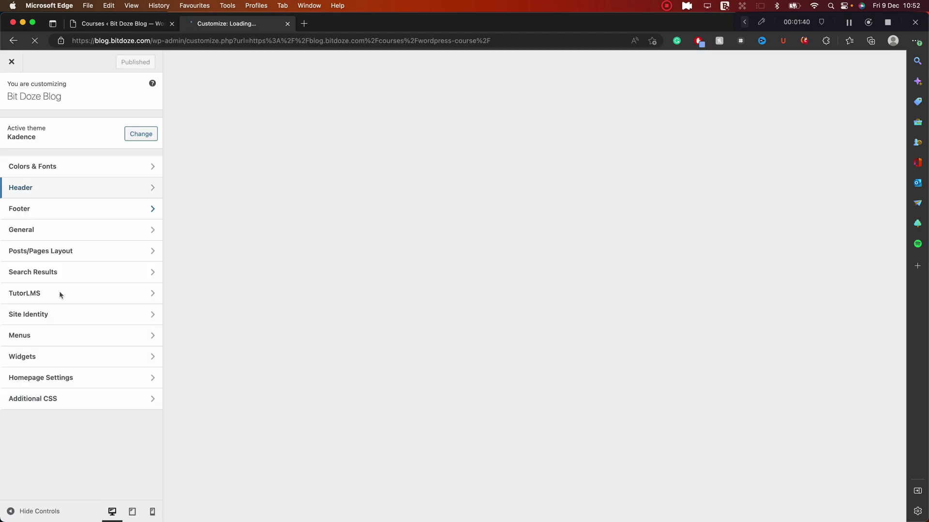
click(60, 294)
click(49, 124)
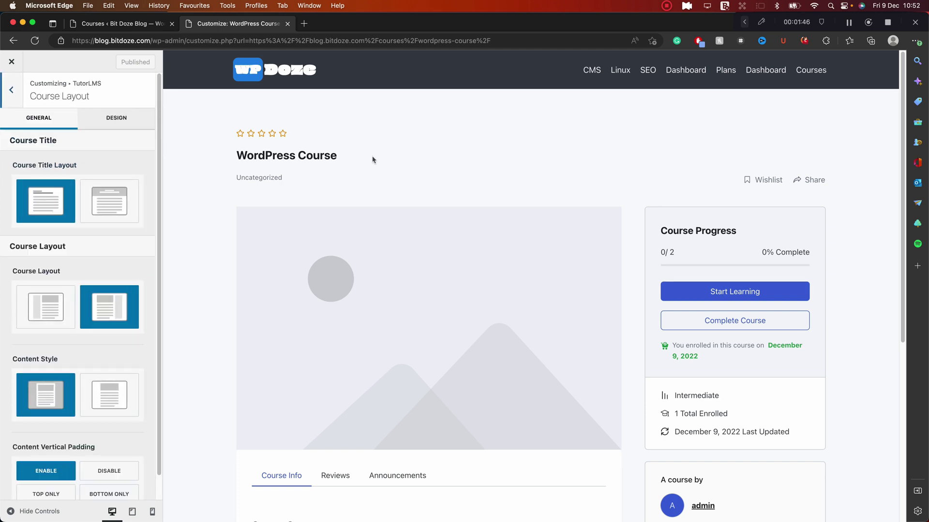
scroll(372, 160, down, 1)
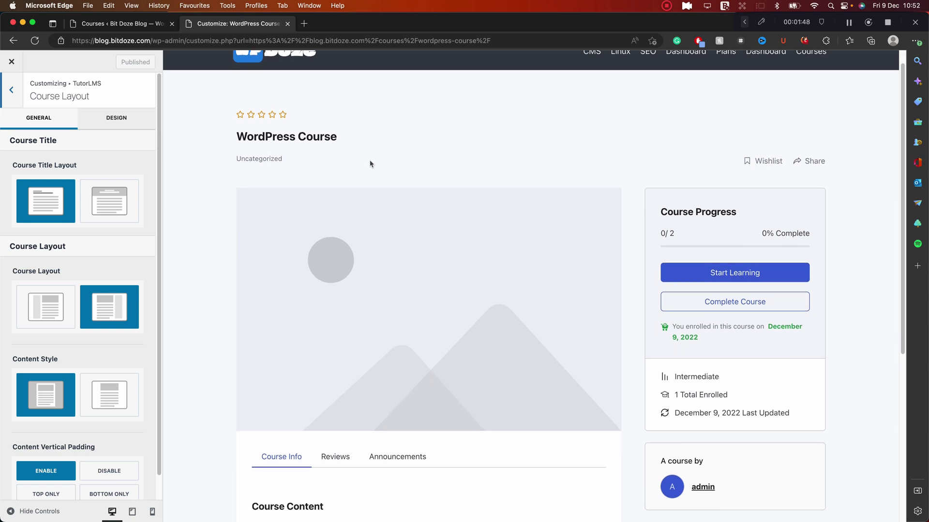
scroll(370, 163, down, 5)
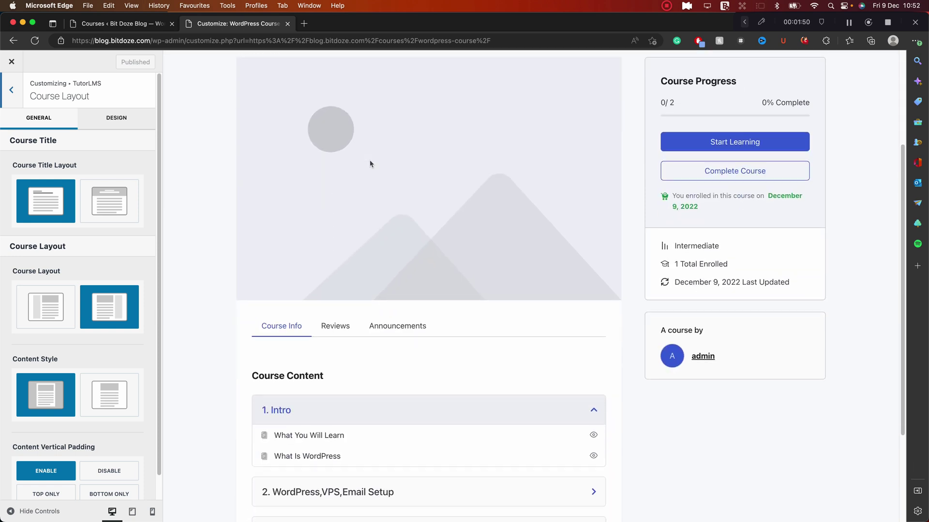
scroll(371, 164, up, 6)
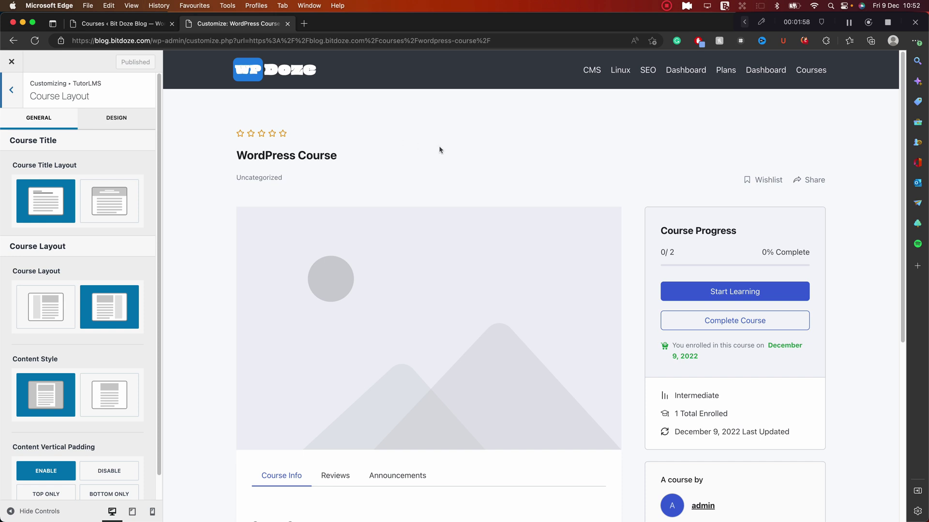
scroll(439, 146, down, 1)
scroll(439, 146, up, 1)
click(12, 62)
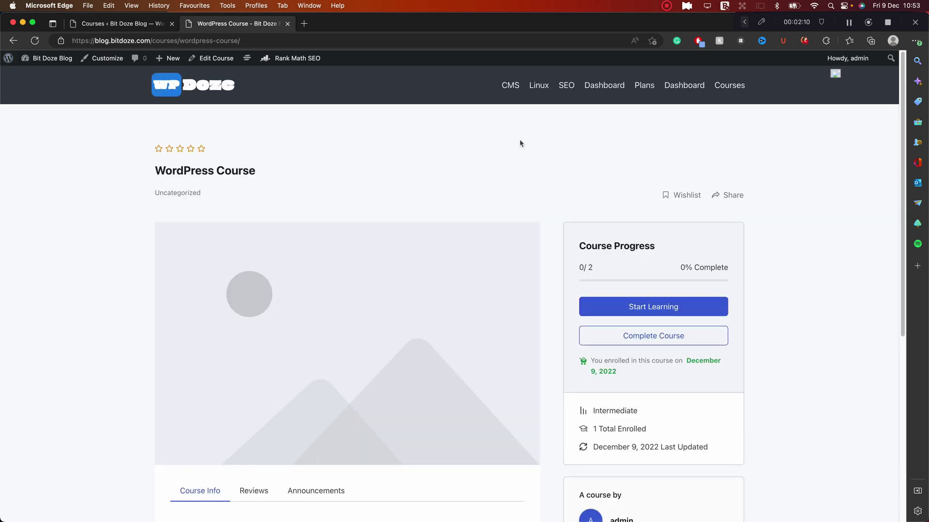
- Review the WordPress Course page, start learning to view its first lesson, and return to the course page
scroll(519, 142, down, 4)
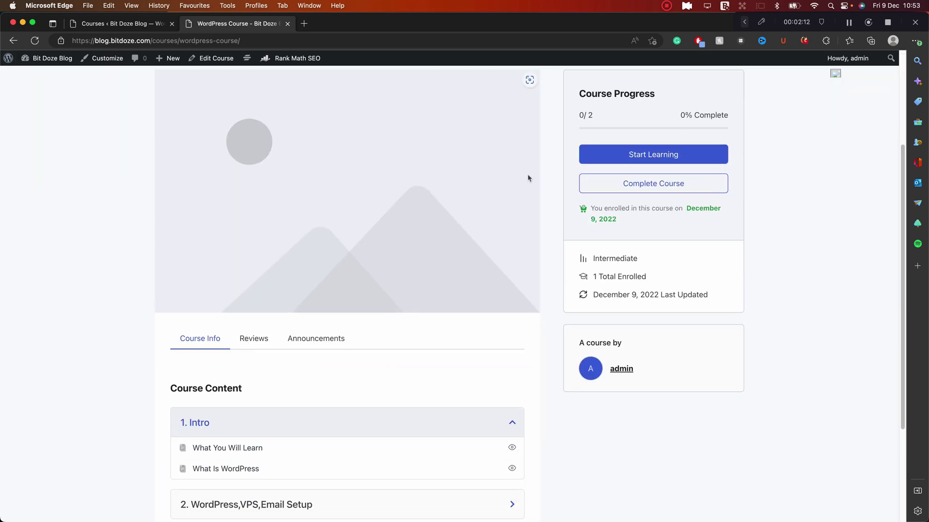
scroll(532, 189, up, 4)
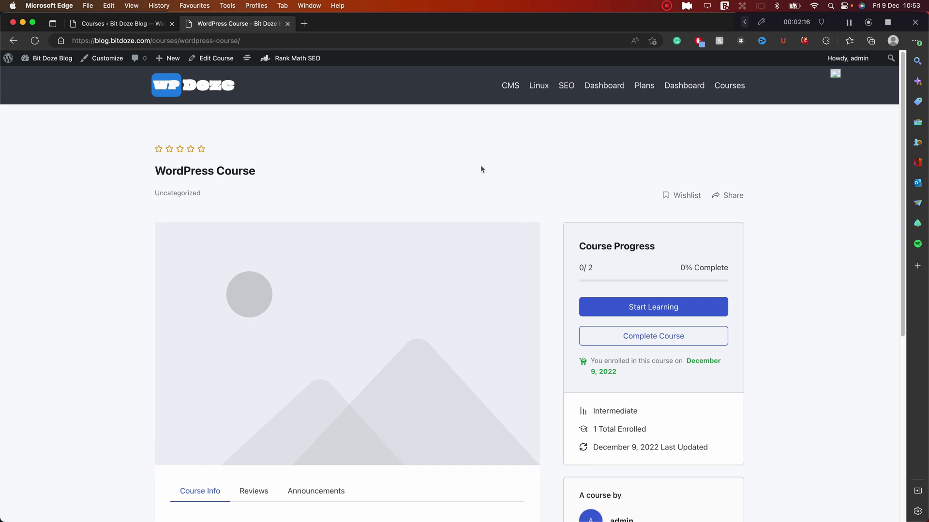
scroll(481, 166, down, 2)
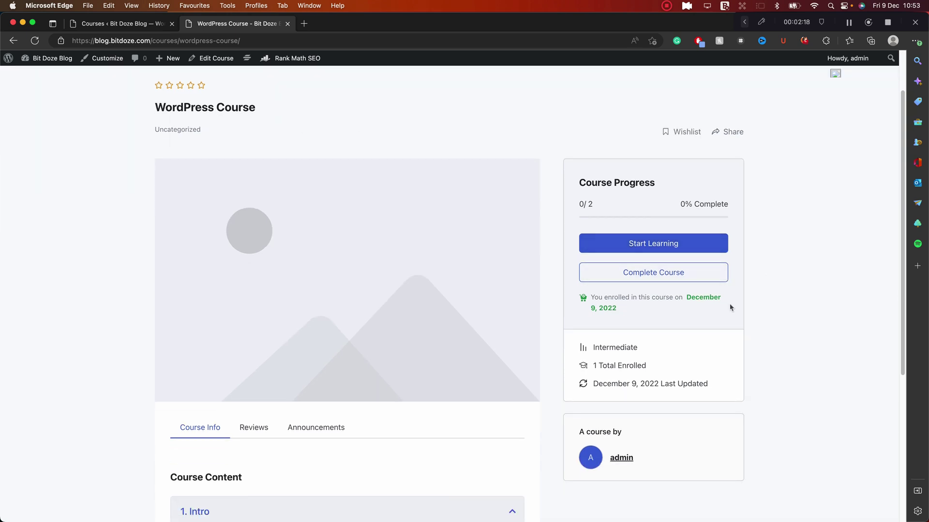
click(648, 248)
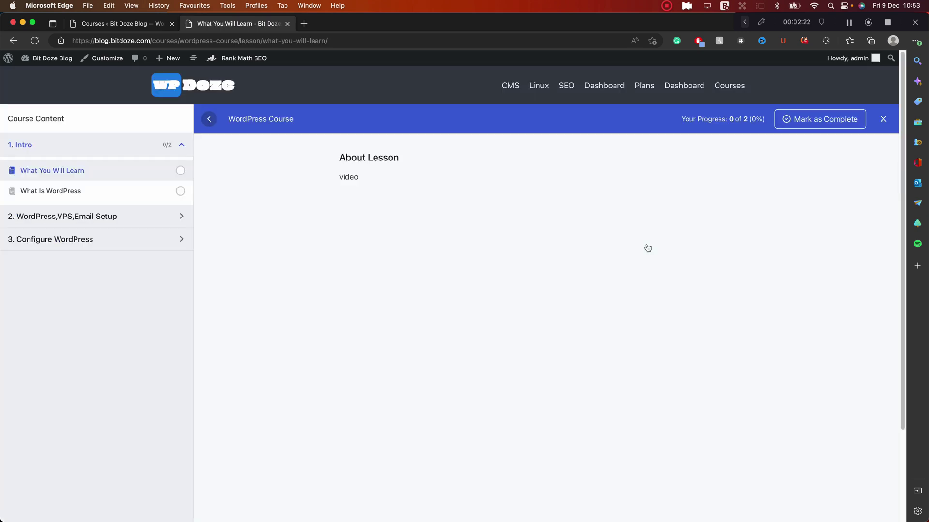
click(14, 41)
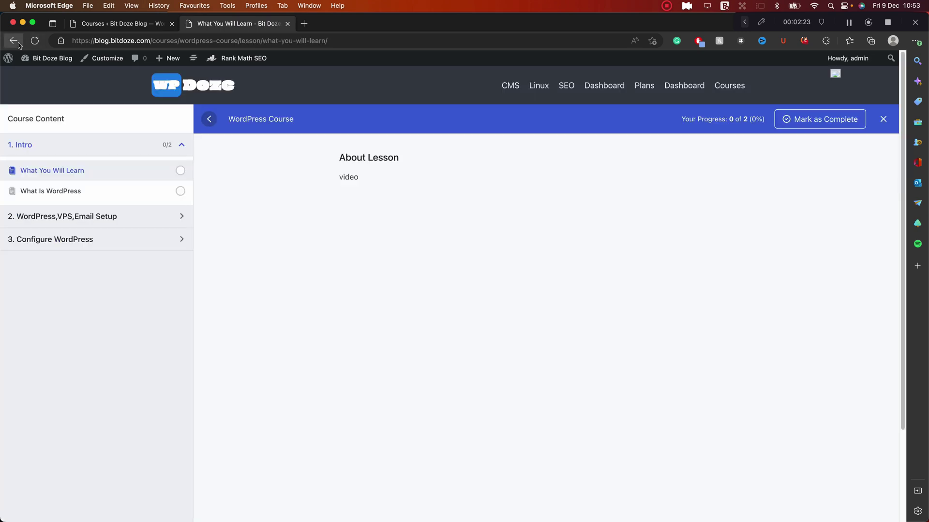
click(183, 40)
key(super+c)
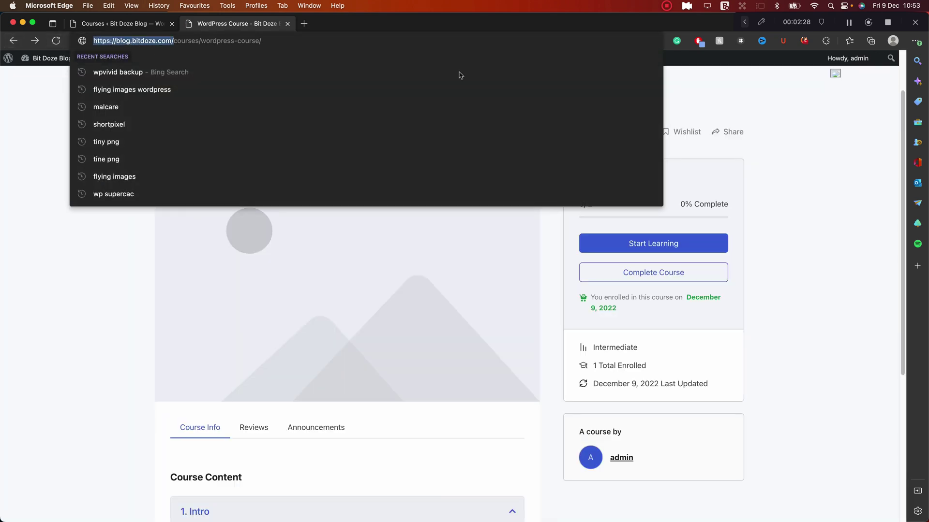
click(917, 43)
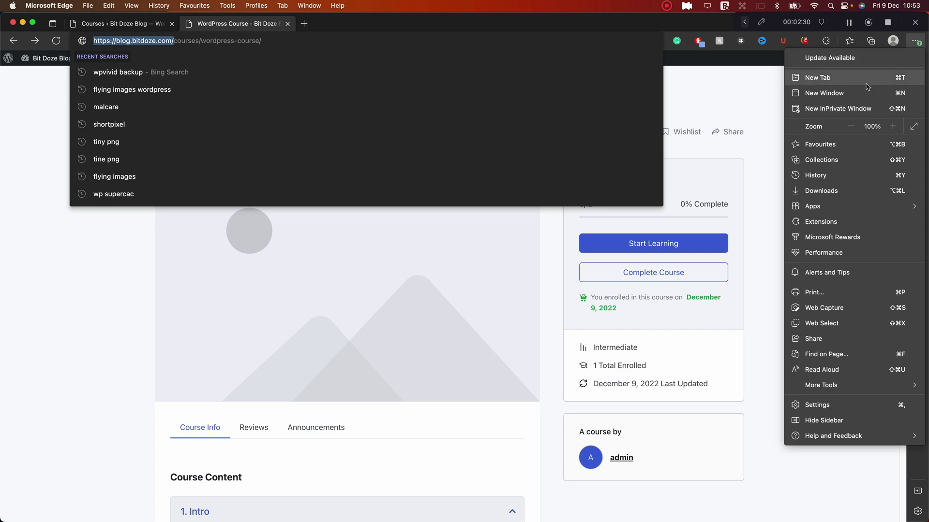
click(863, 109)
key(super+v)
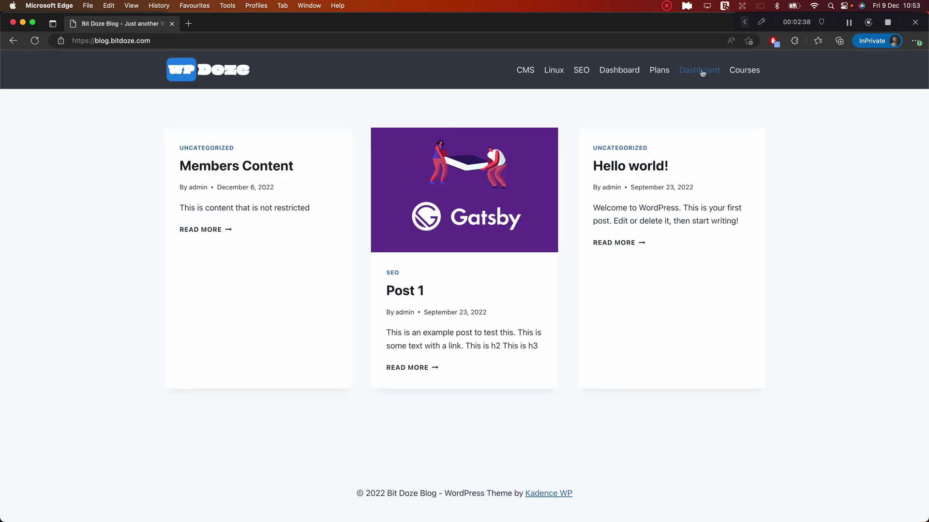
- Check the Performance Course as a logged-out visitor by starting its first lesson, return to the course page, and close the private window
click(757, 73)
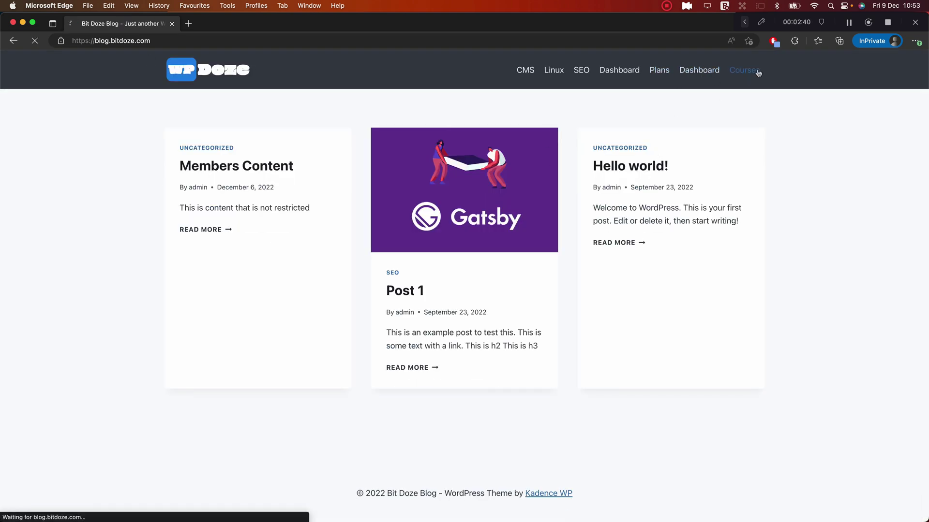
scroll(302, 178, down, 3)
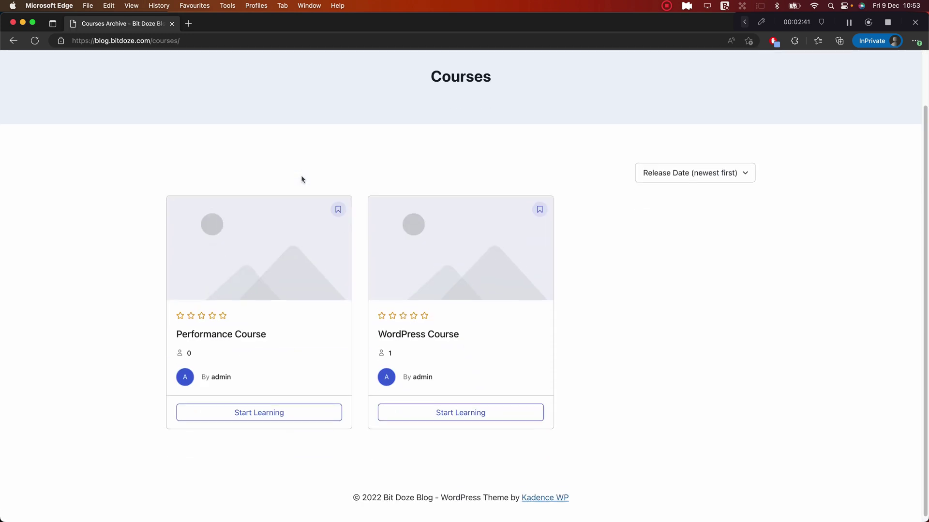
click(240, 330)
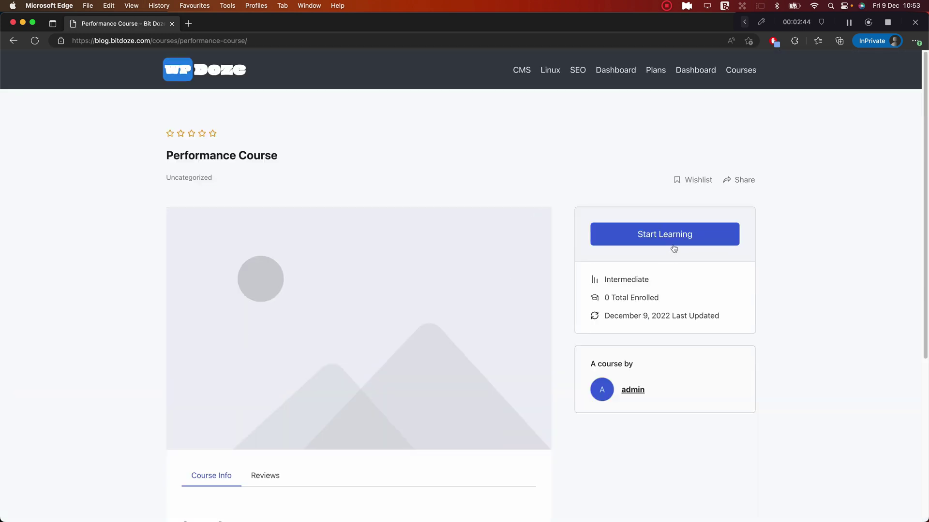
click(665, 241)
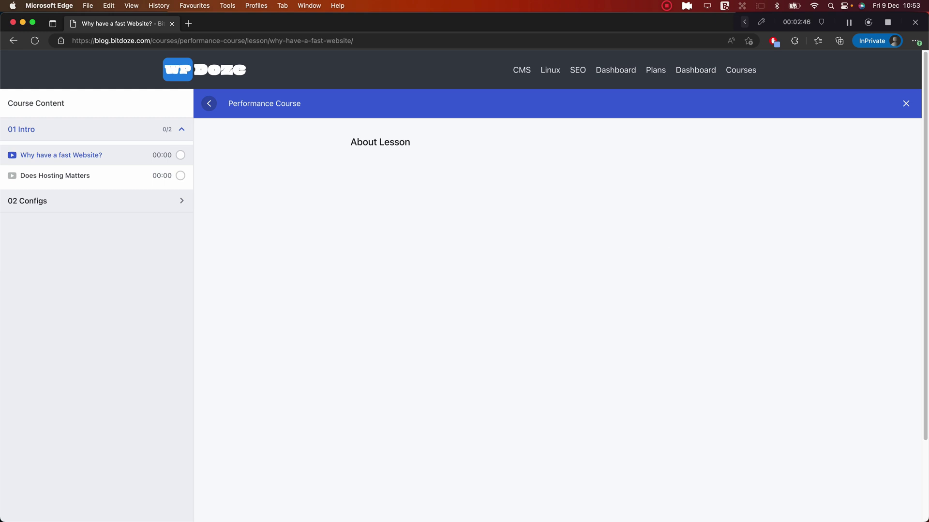
click(13, 41)
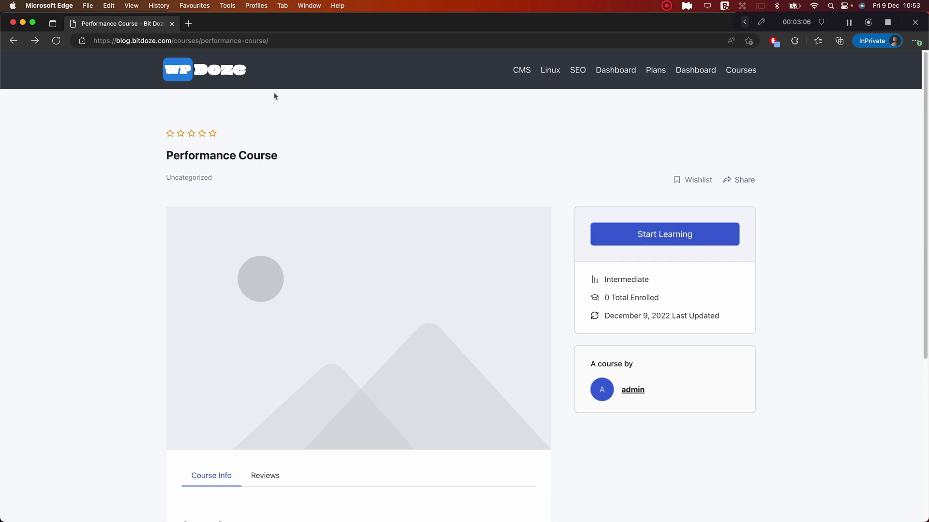
click(13, 23)
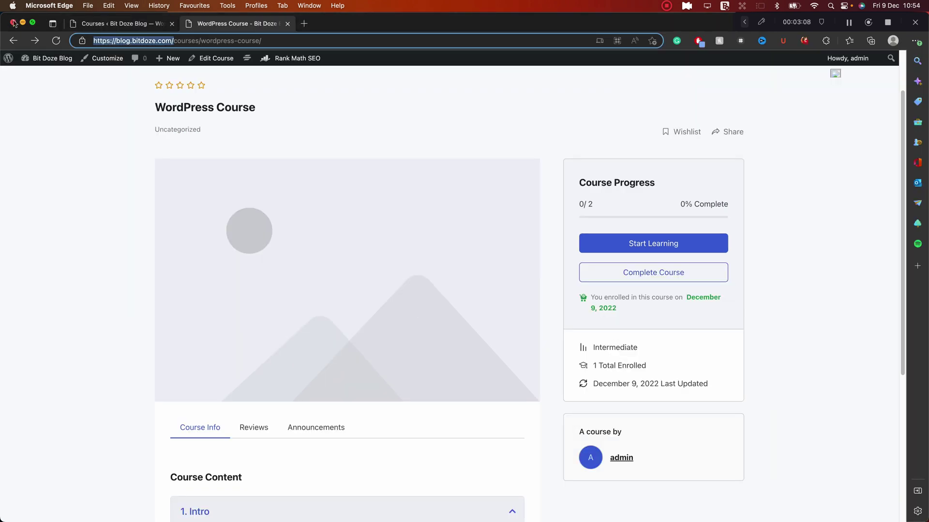
- Go to the Tutor LMS course list in the WordPress admin and open the Performance Course for editing
scroll(396, 172, up, 3)
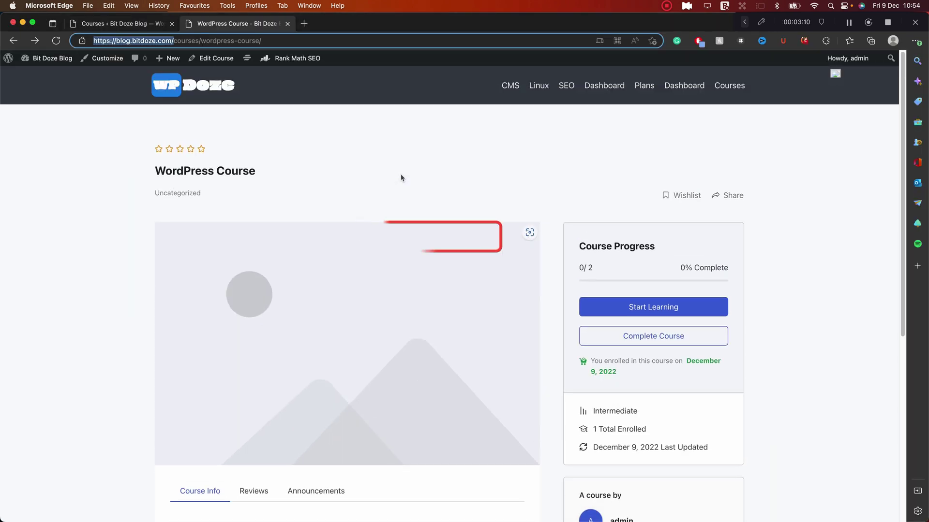
mouse_move(47, 59)
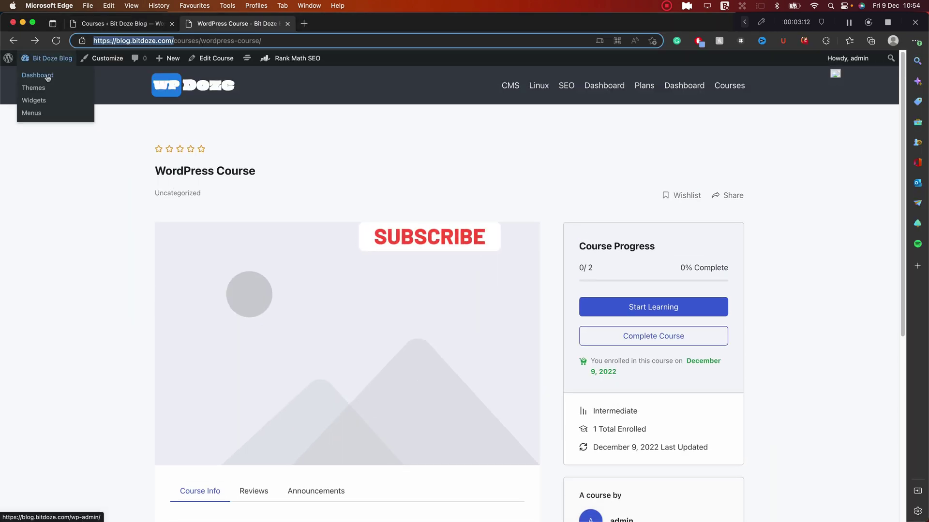
click(48, 76)
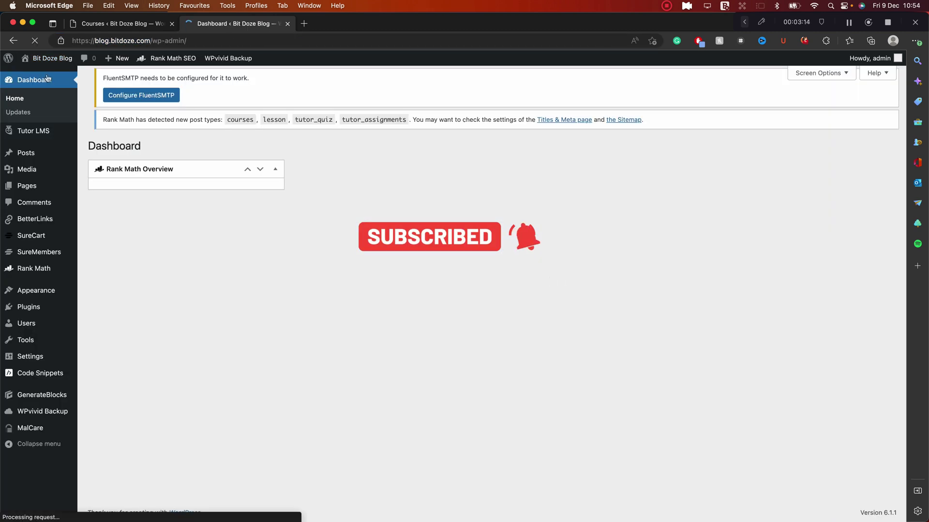
mouse_move(39, 133)
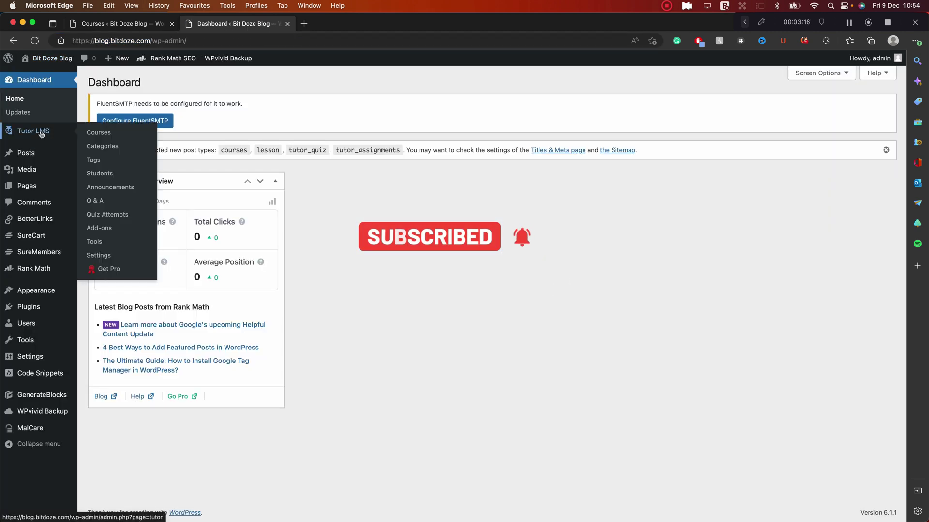
click(100, 133)
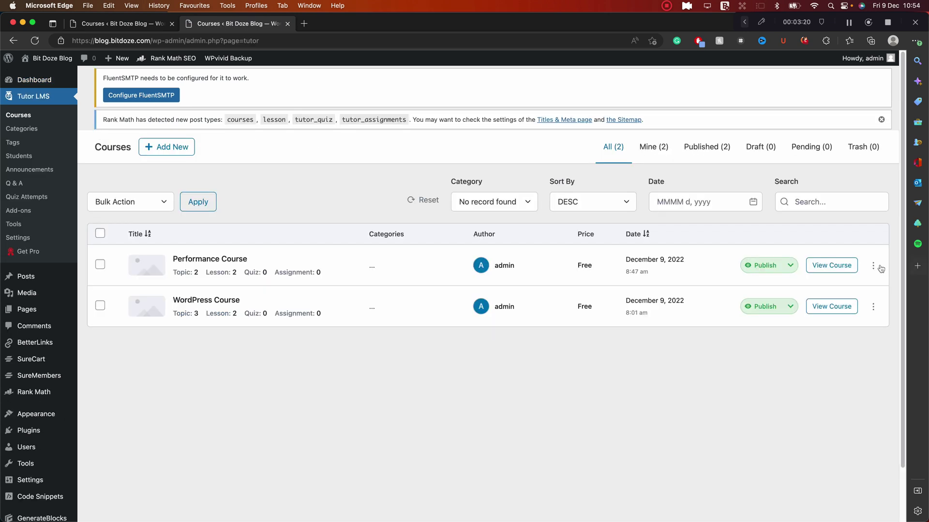
click(873, 265)
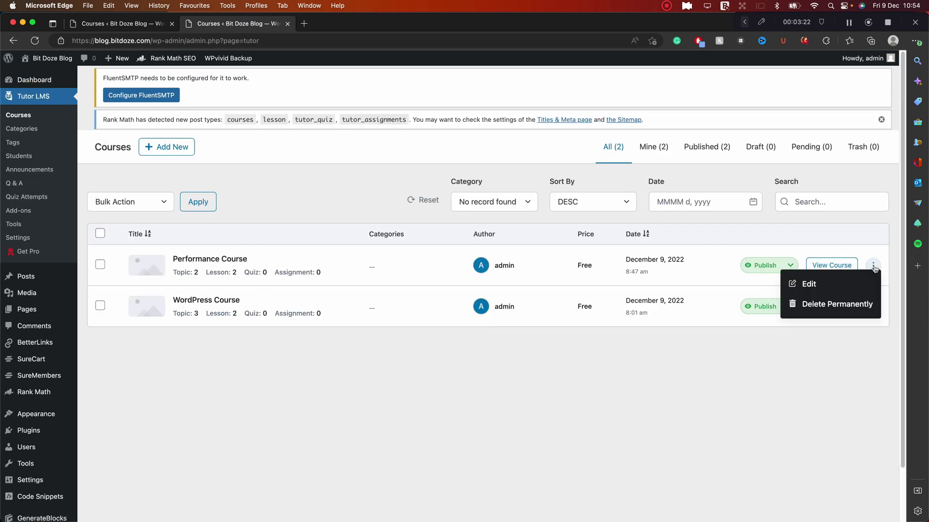
click(847, 284)
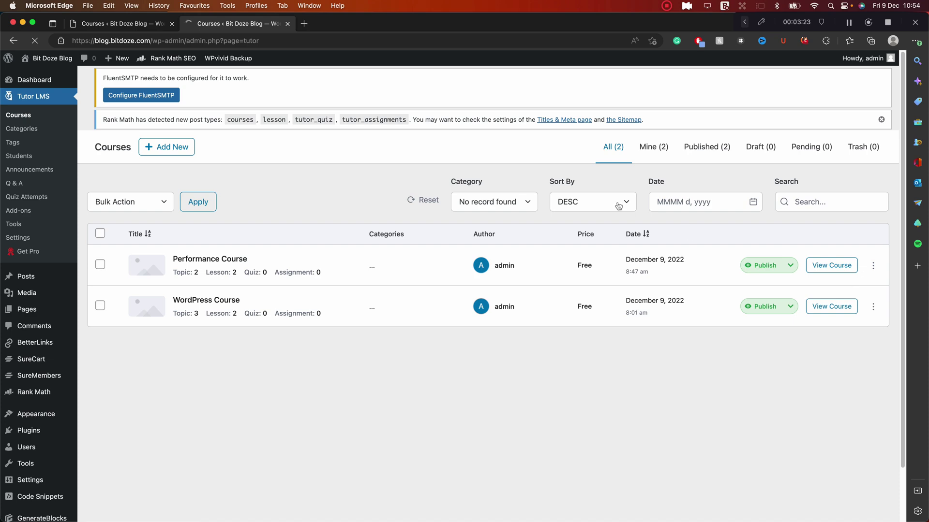
- Turn off the Public Course option in the Performance Course's settings and update the course
scroll(615, 201, down, 20)
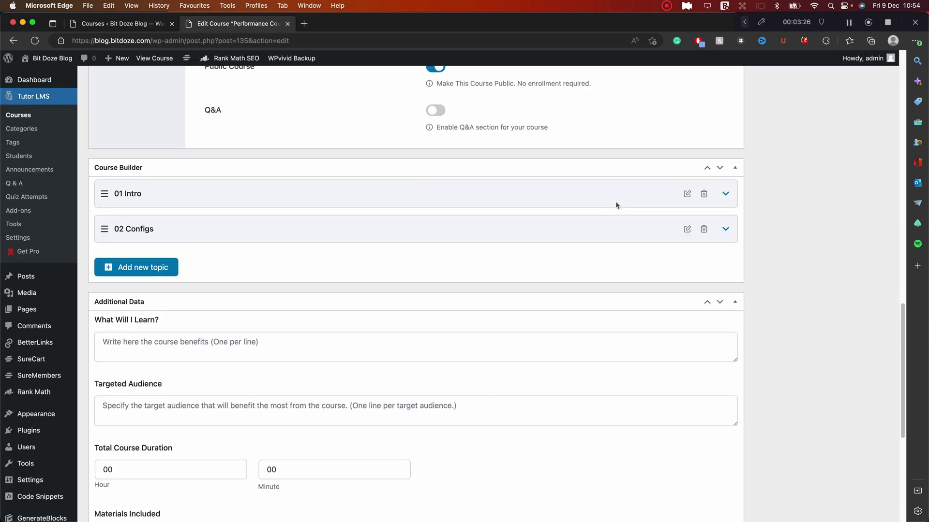
scroll(615, 201, up, 4)
click(435, 277)
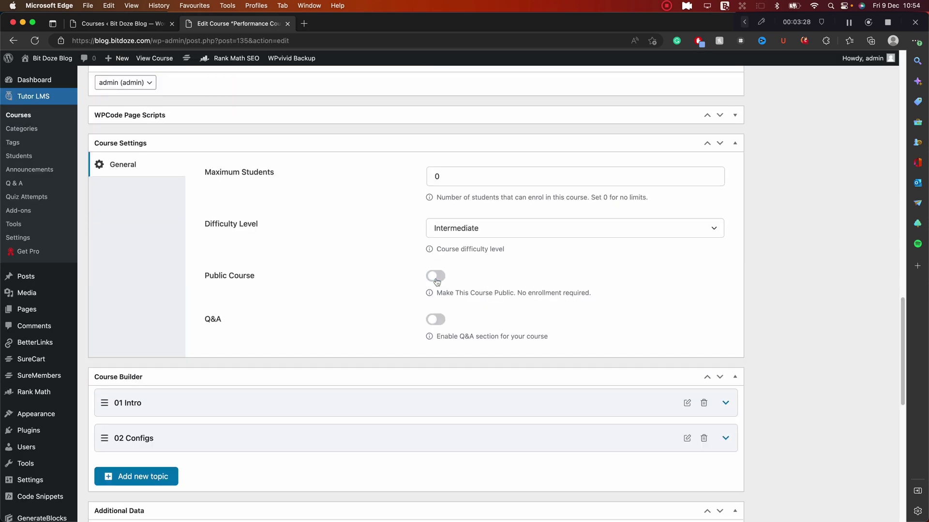
scroll(707, 238, up, 15)
click(875, 318)
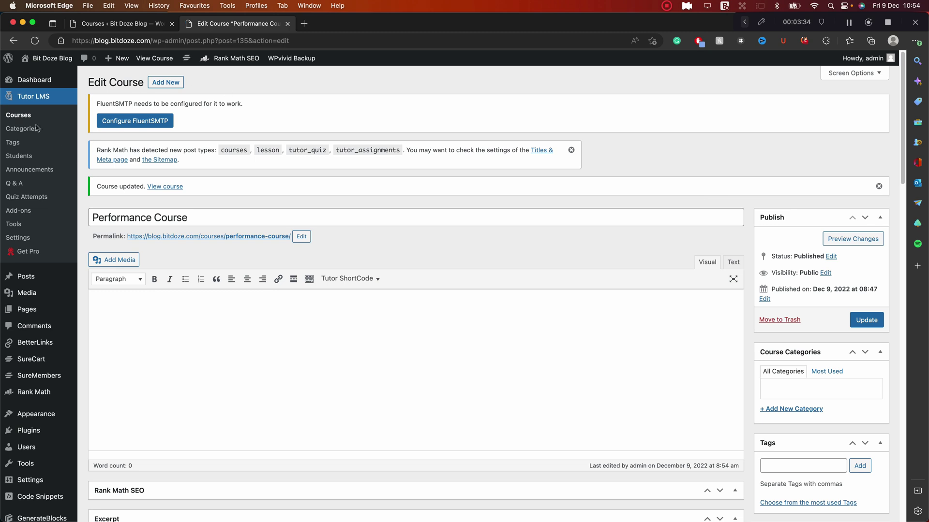
- Open the WordPress Course for editing, turn off its Public Course option, and update the course
click(28, 118)
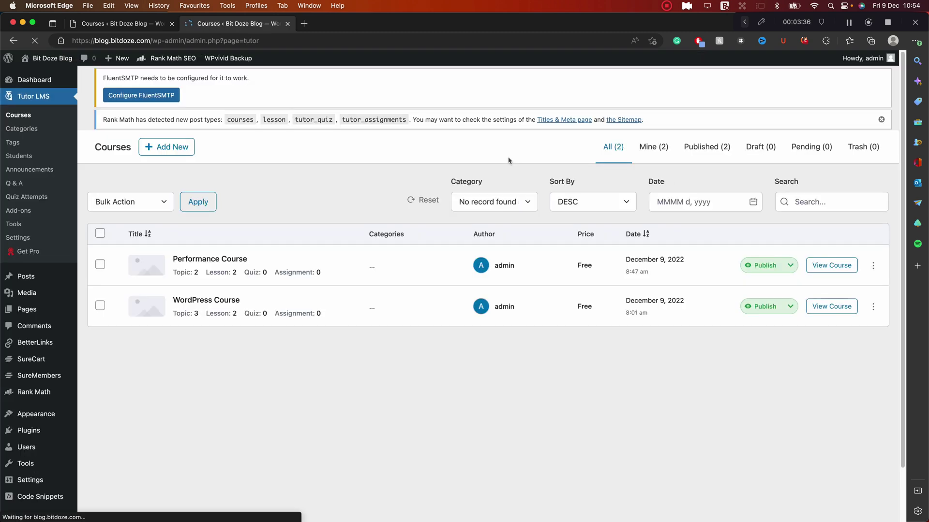
click(872, 305)
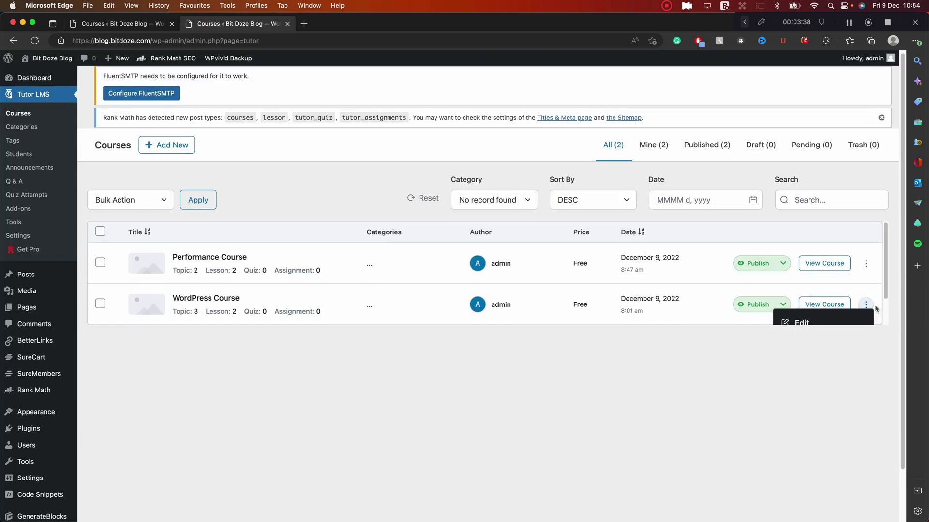
click(838, 323)
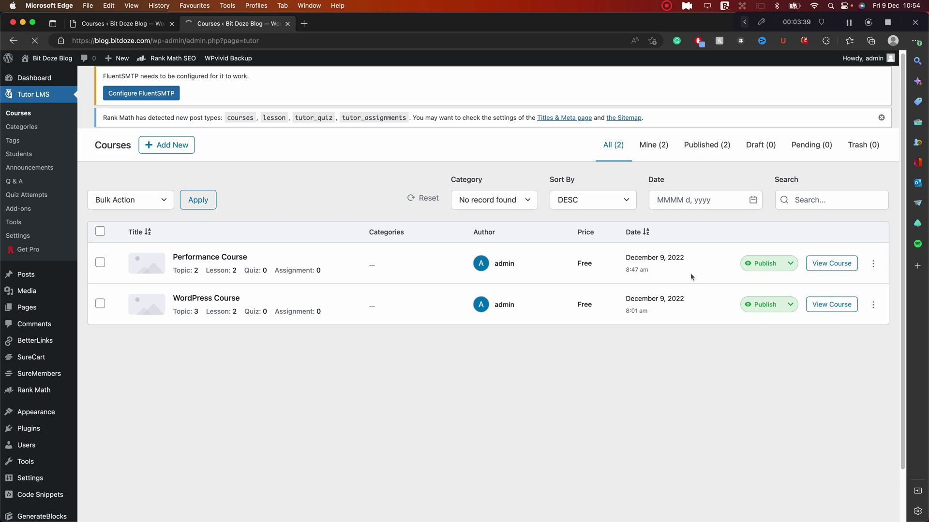
scroll(465, 181, down, 15)
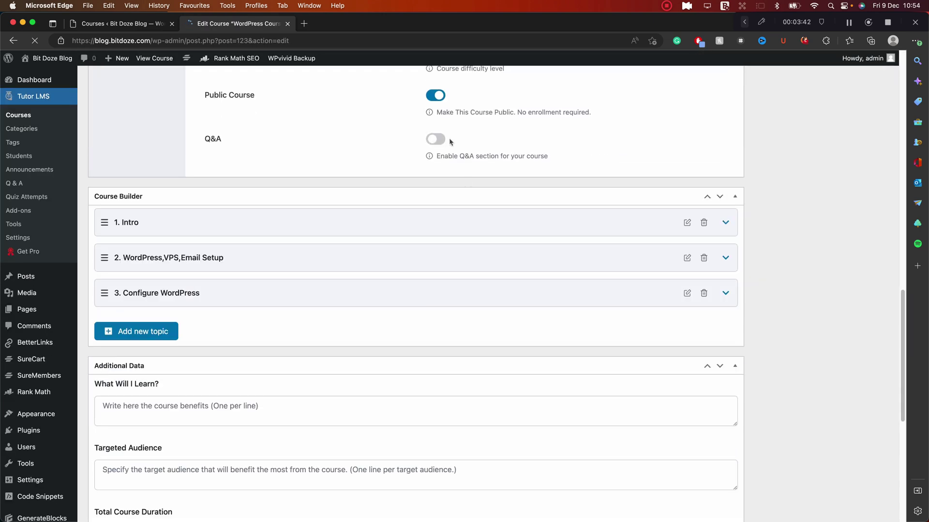
click(437, 80)
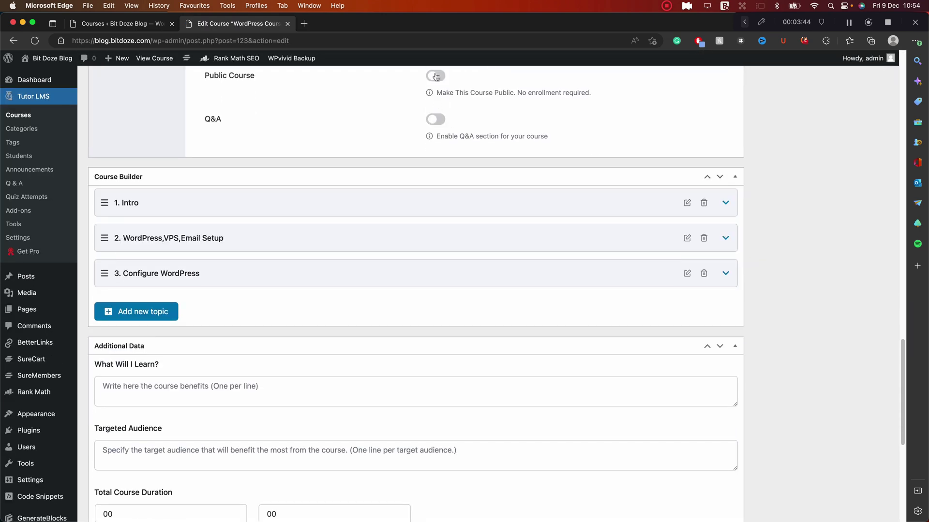
scroll(655, 162, up, 10)
scroll(654, 163, up, 10)
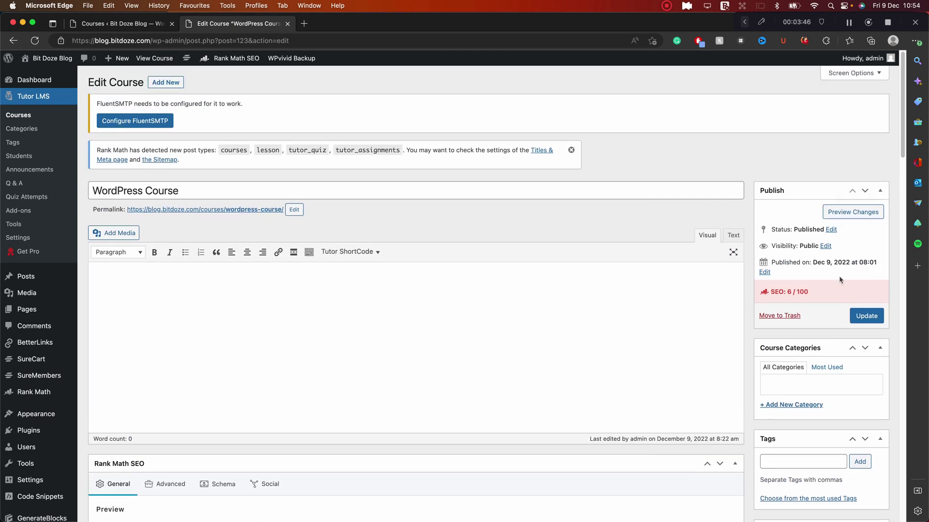
click(876, 319)
- Check the Public Course option and the other course settings of the updated WordPress Course
scroll(799, 286, down, 15)
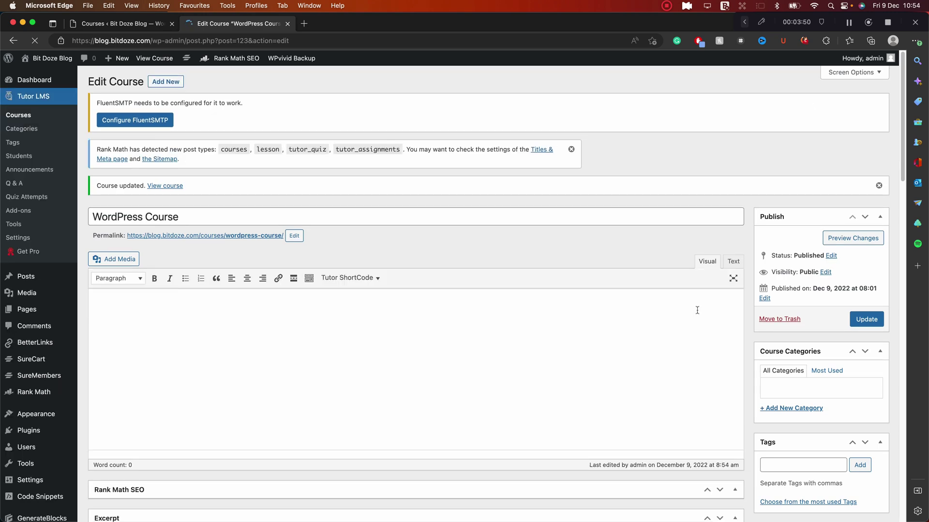
scroll(692, 305, down, 15)
scroll(682, 294, up, 2)
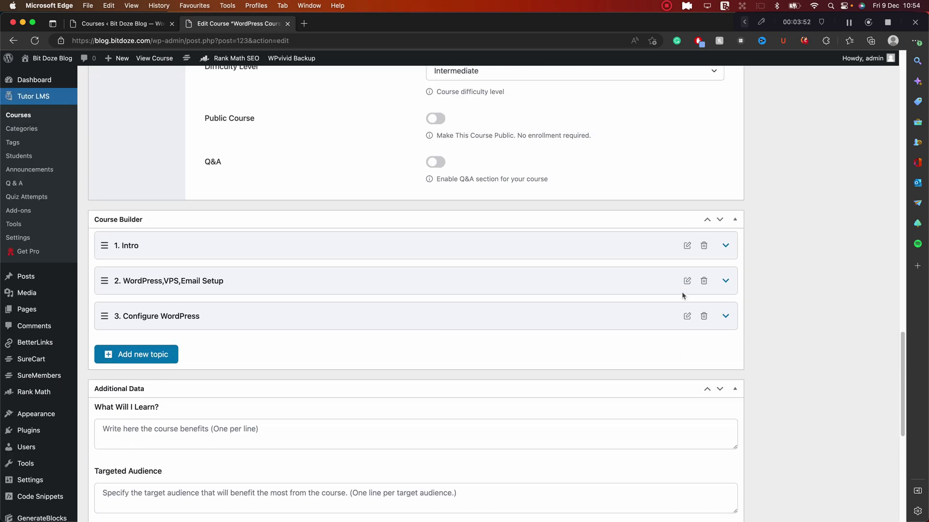
scroll(682, 294, up, 6)
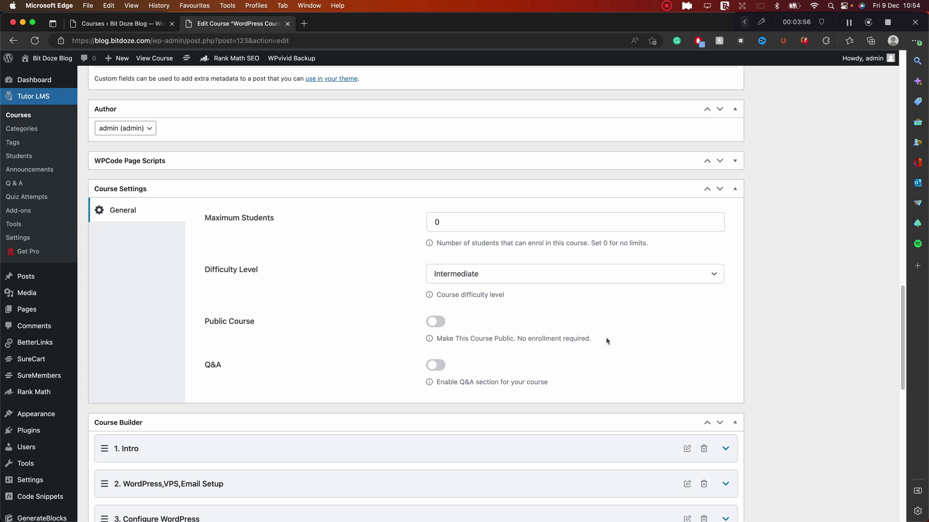
scroll(606, 341, up, 14)
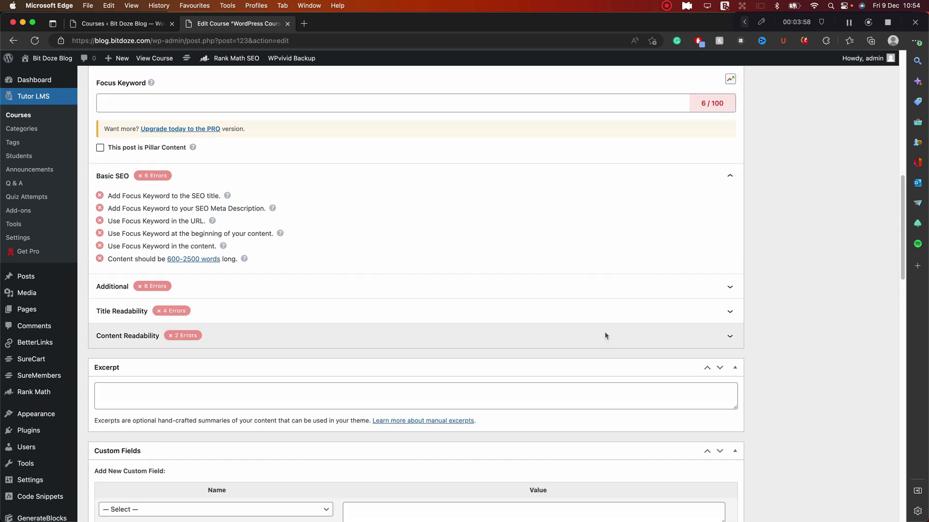
scroll(606, 336, up, 12)
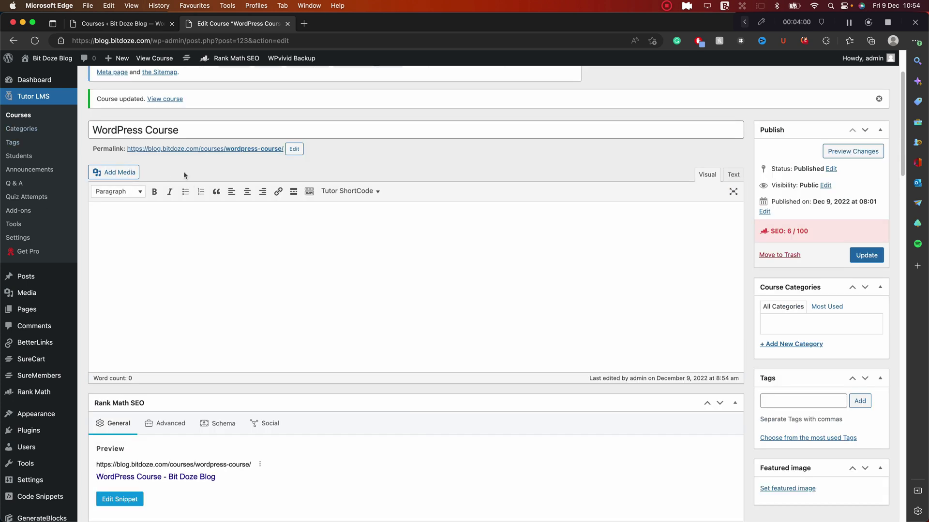
- In the Tutor LMS Monetization settings, set the eCommerce engine to Select Option and save the changes
click(33, 240)
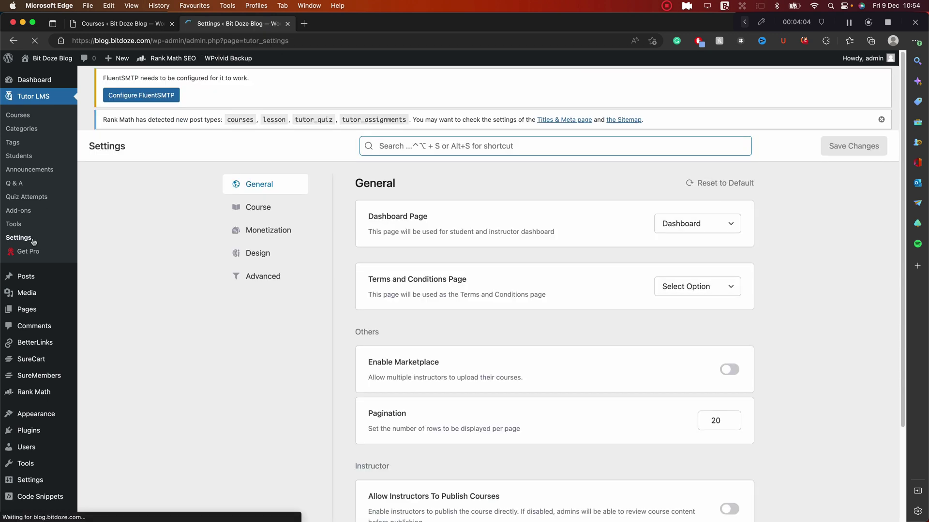
click(286, 232)
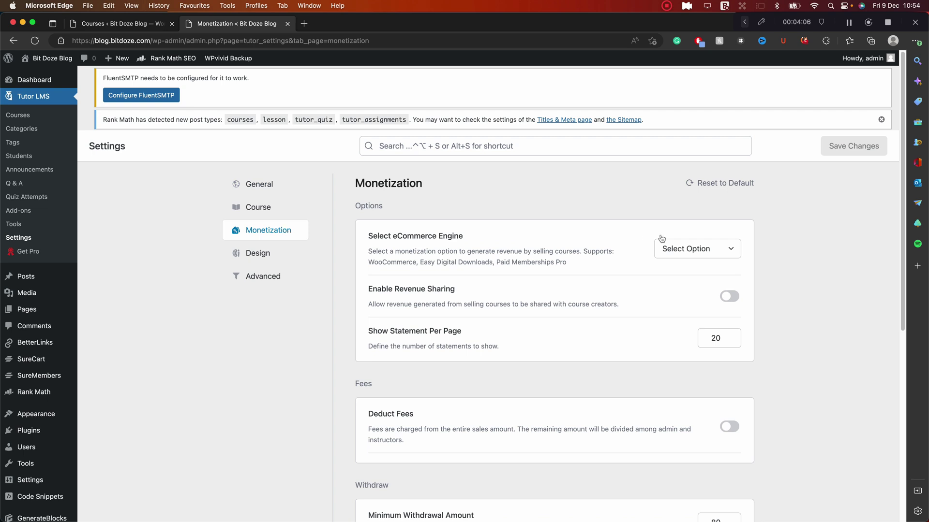
click(701, 247)
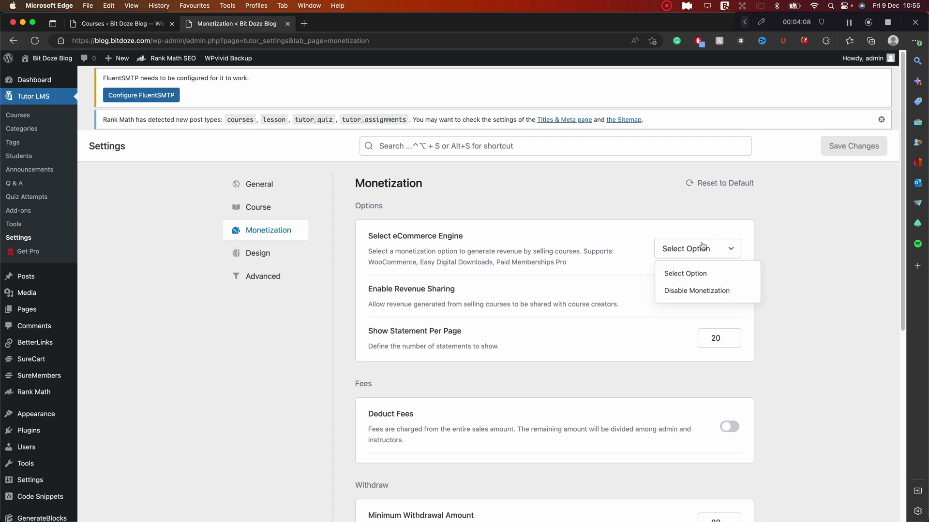
click(708, 274)
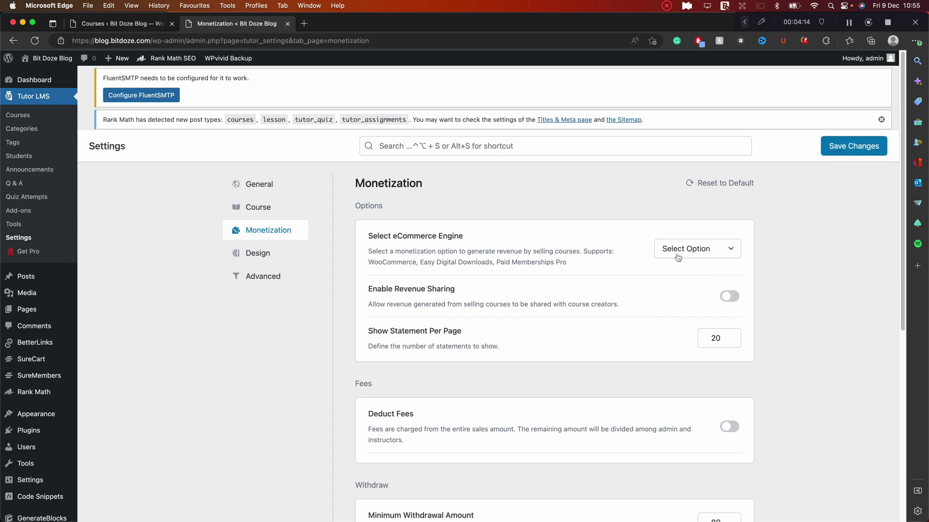
click(849, 147)
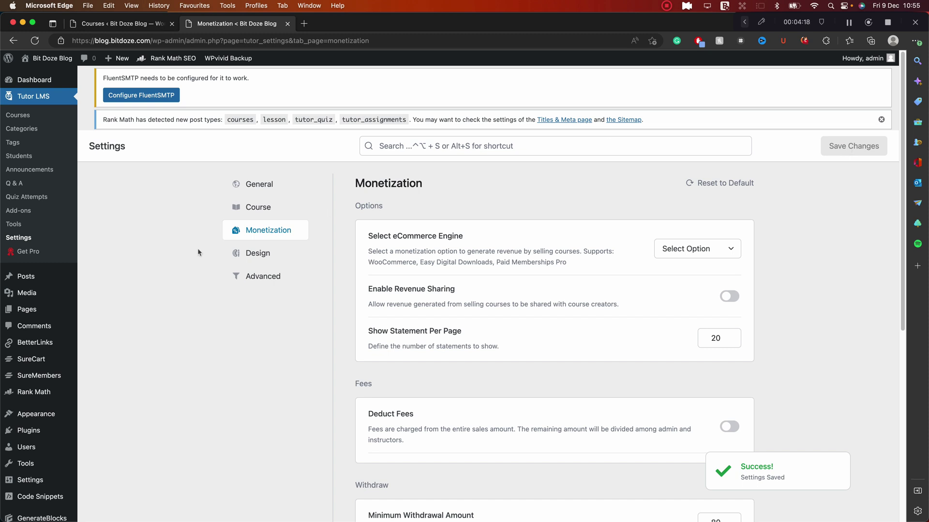
- Create a new SureCart product named WordPress Course
click(39, 362)
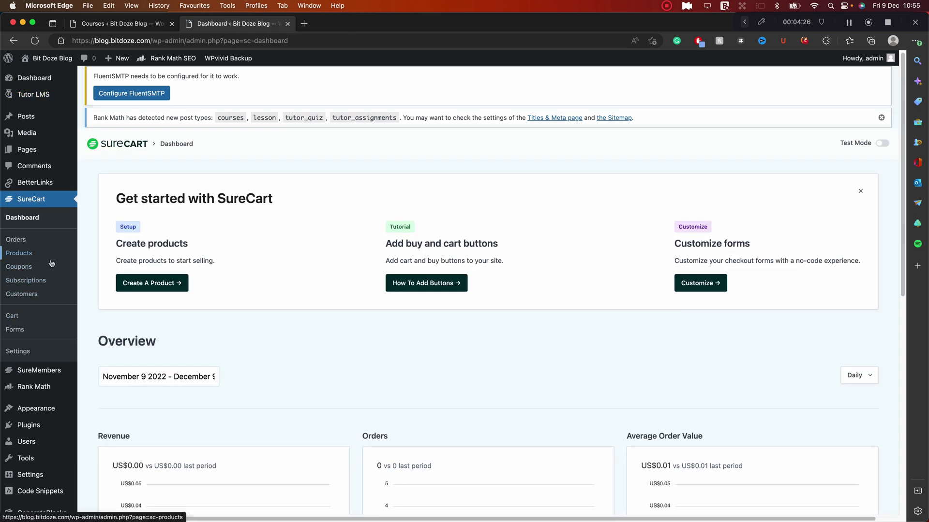
click(27, 253)
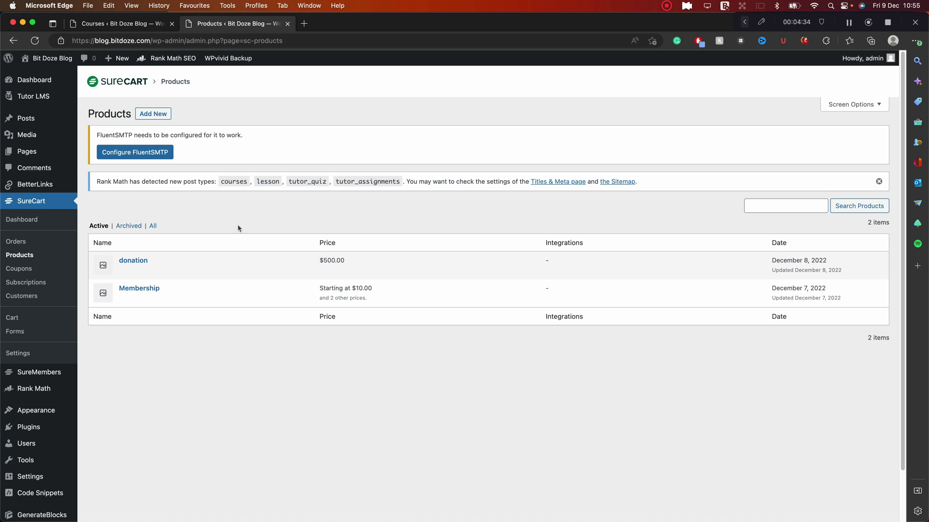
click(160, 115)
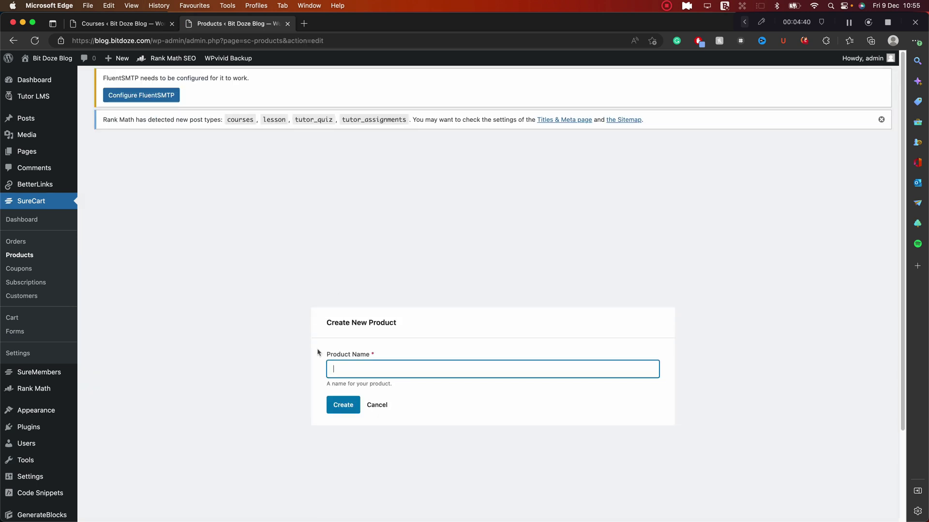
click(341, 371)
text(WordPress Course)
click(339, 407)
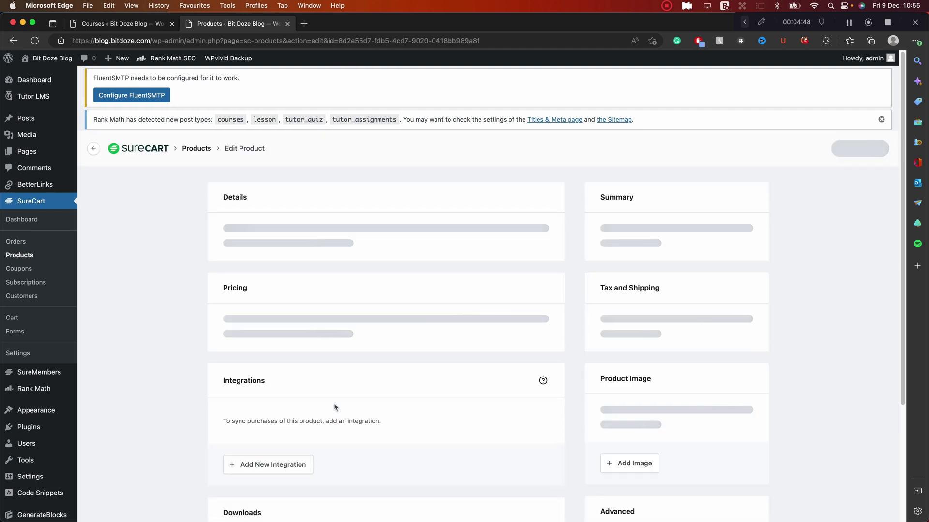
- Add a One Time price of US$30 to the WordPress Course product
scroll(412, 263, down, 1)
click(389, 362)
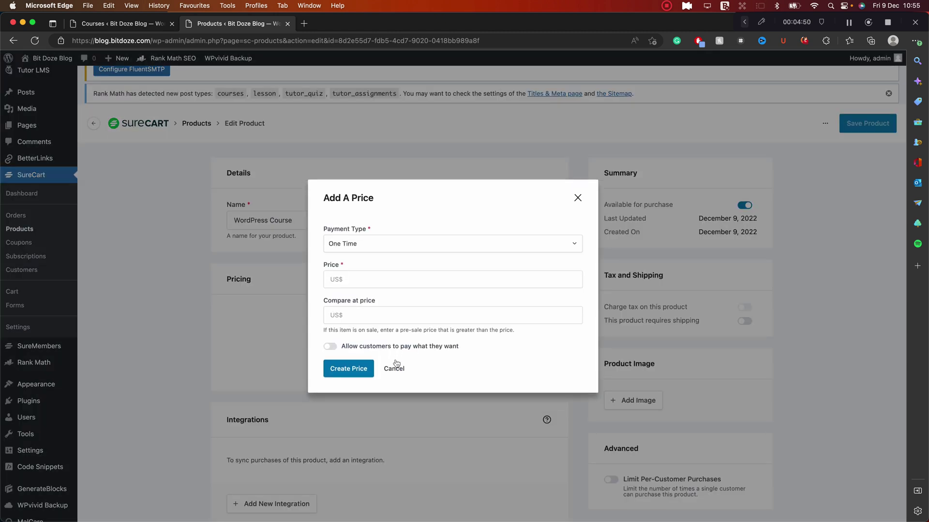
click(387, 278)
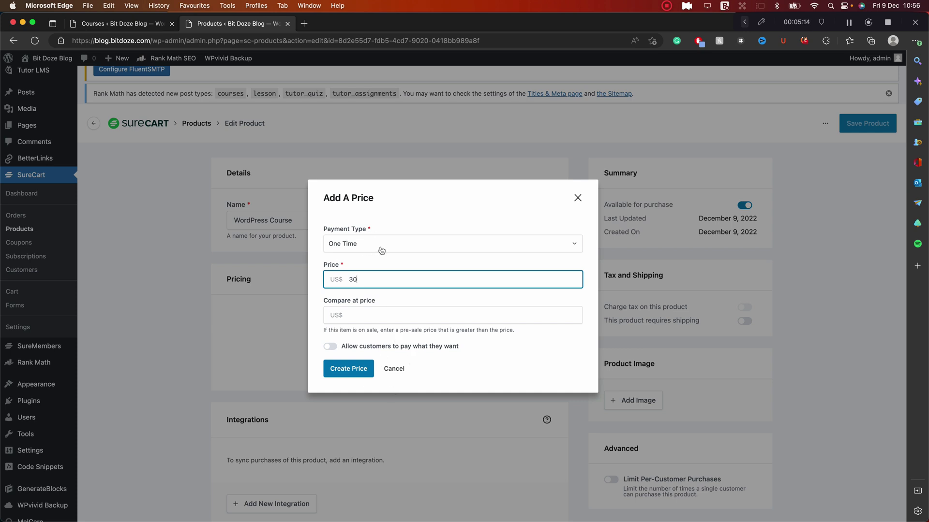
click(354, 369)
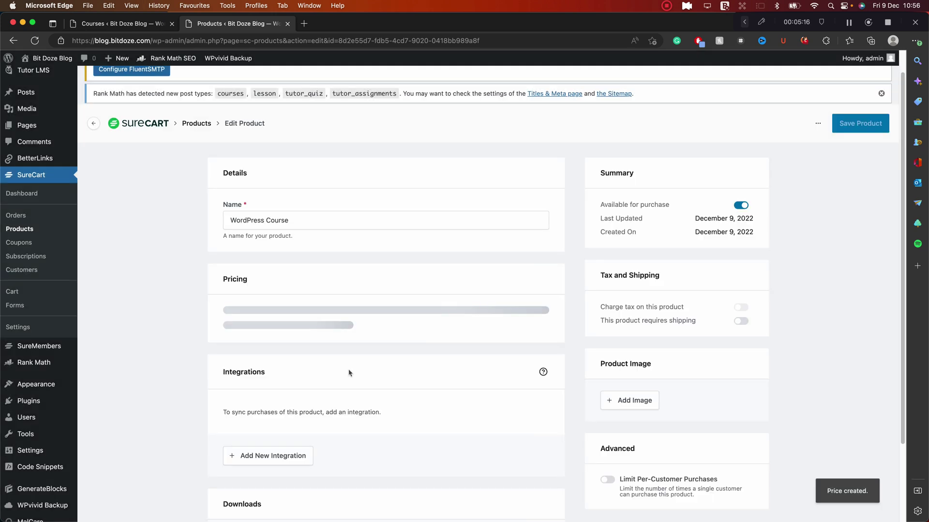
scroll(378, 298, down, 1)
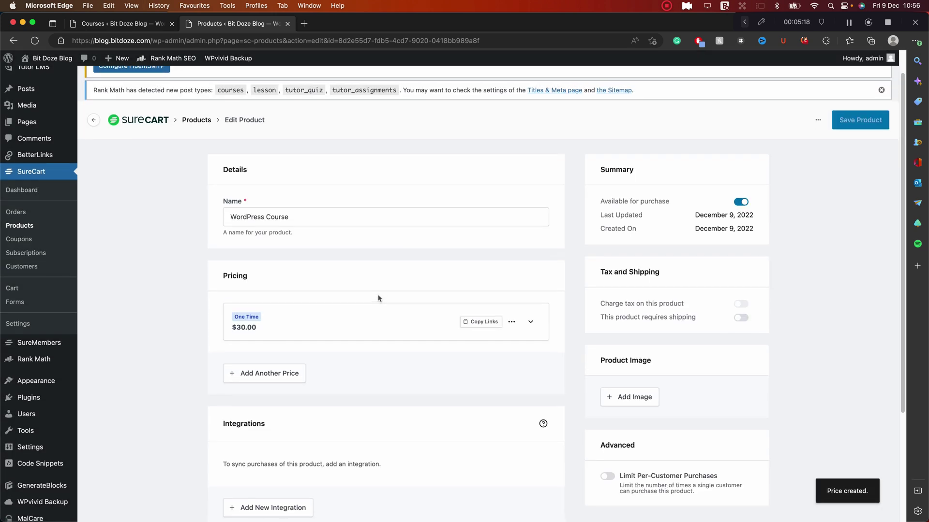
scroll(336, 313, down, 1)
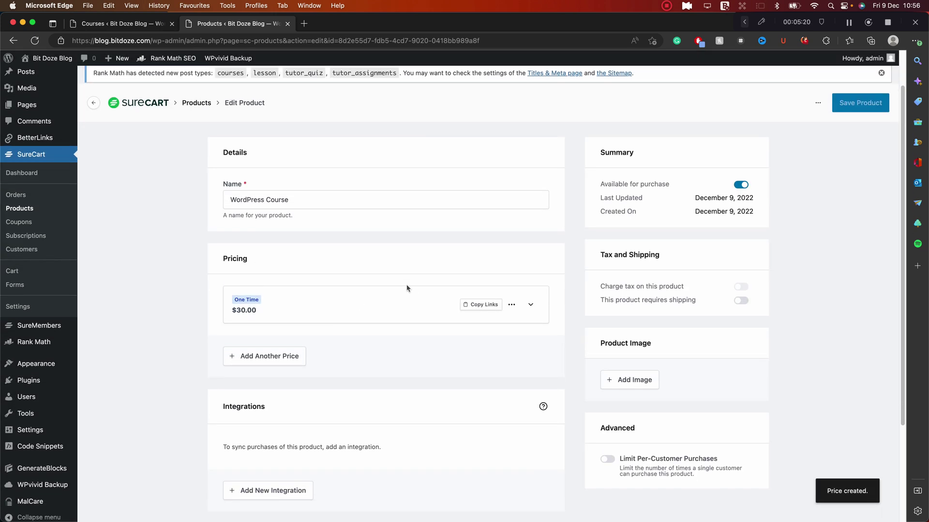
- Add a TutorLMS Course integration to the WordPress Course product that gives access to the WordPress Course
scroll(404, 286, down, 2)
scroll(322, 361, down, 1)
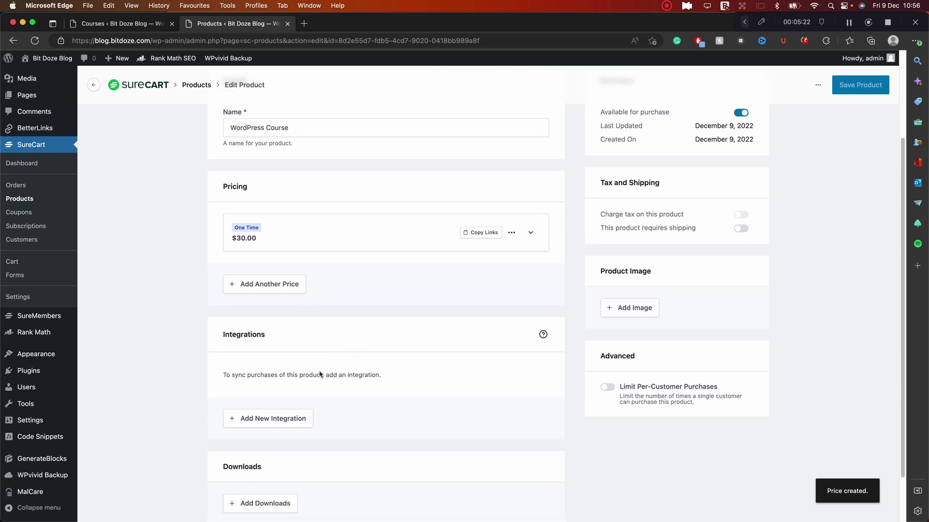
click(300, 420)
click(454, 302)
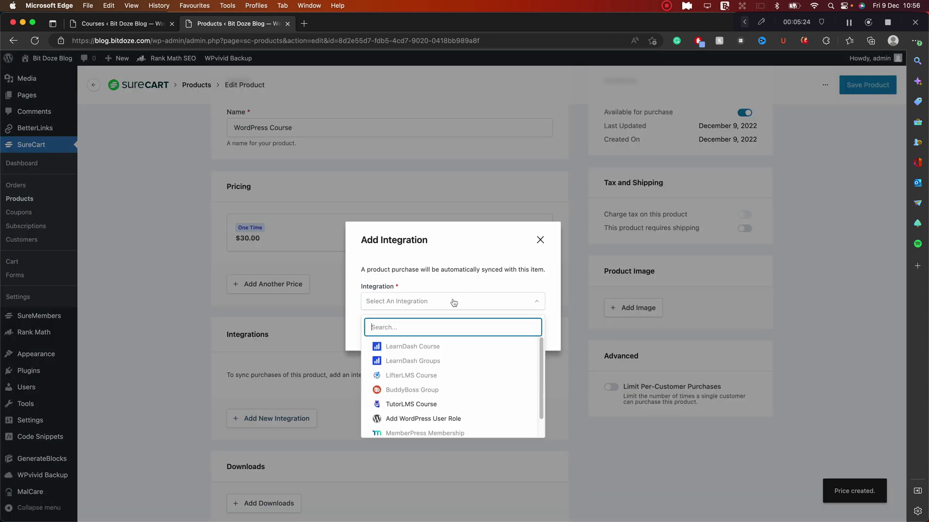
click(451, 407)
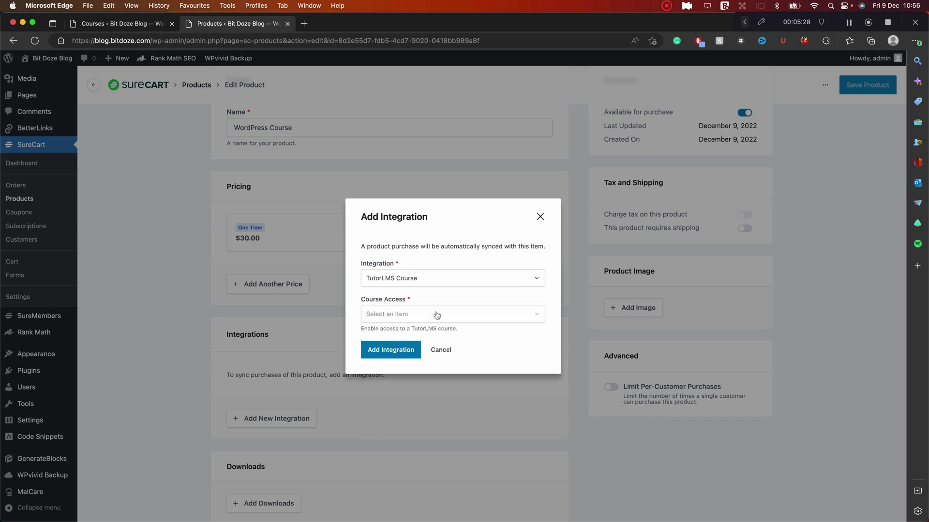
click(437, 315)
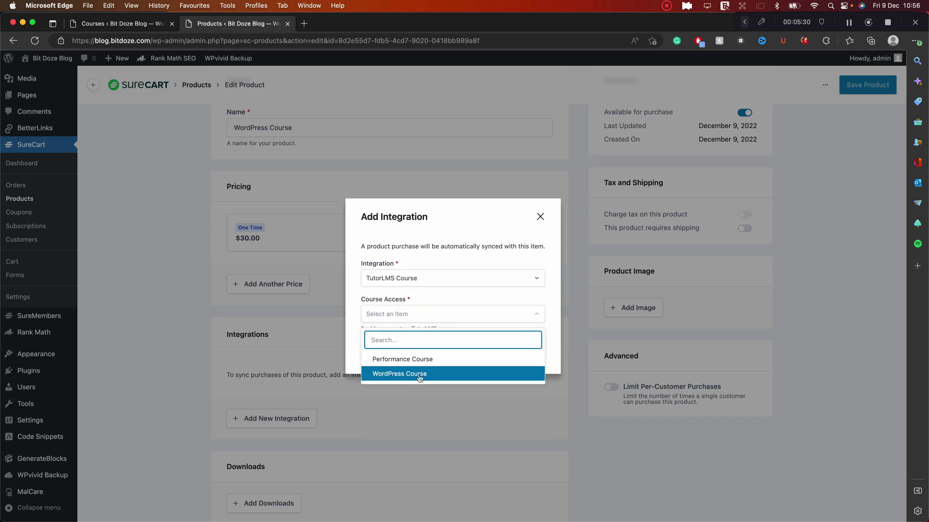
click(399, 374)
click(391, 352)
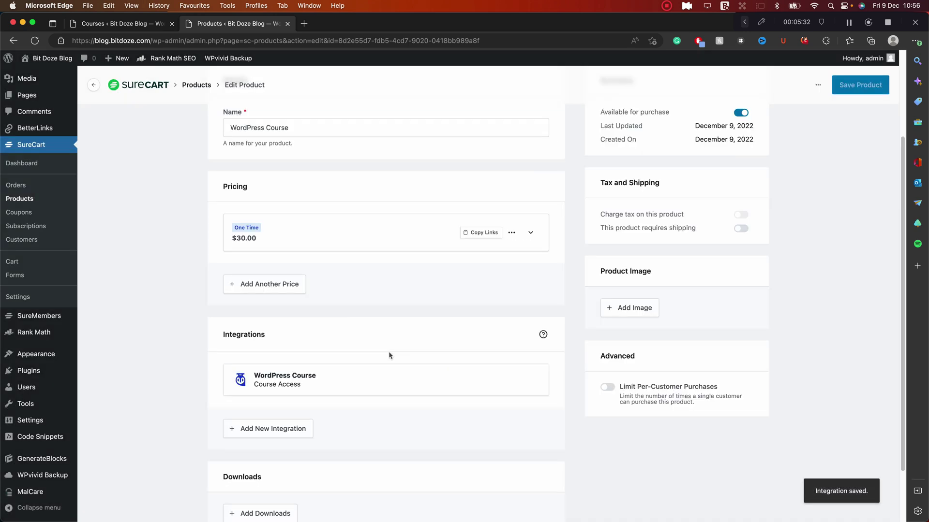
- Review the tax, shipping, pricing and download settings of the WordPress Course product
scroll(407, 211, up, 2)
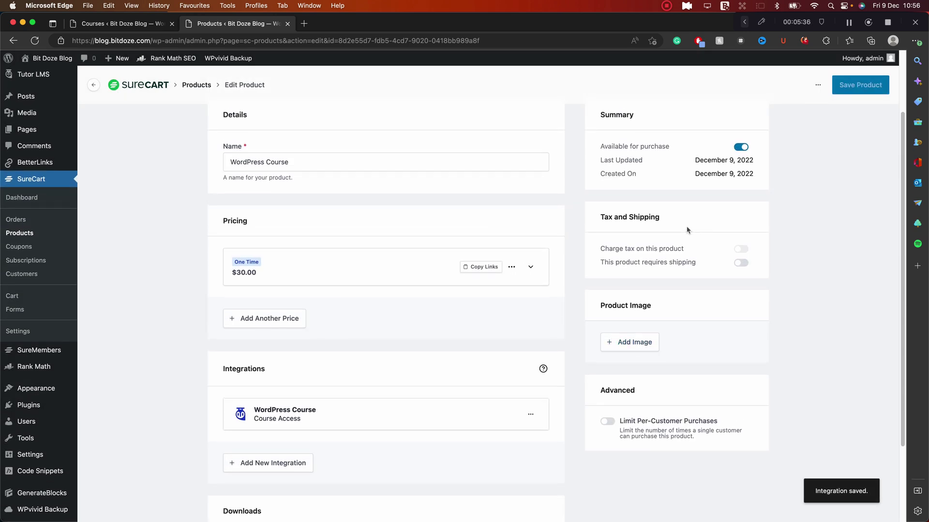
scroll(692, 230, up, 1)
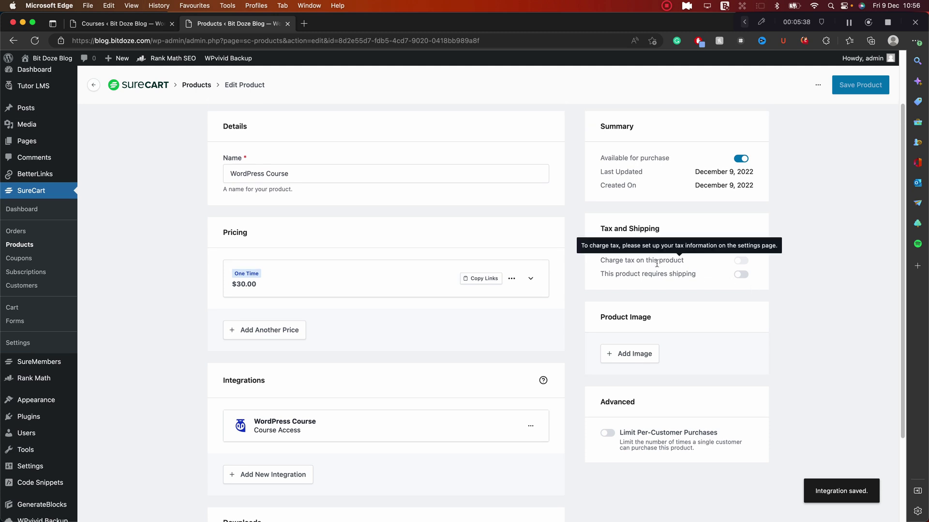
scroll(392, 227, down, 2)
scroll(393, 227, down, 3)
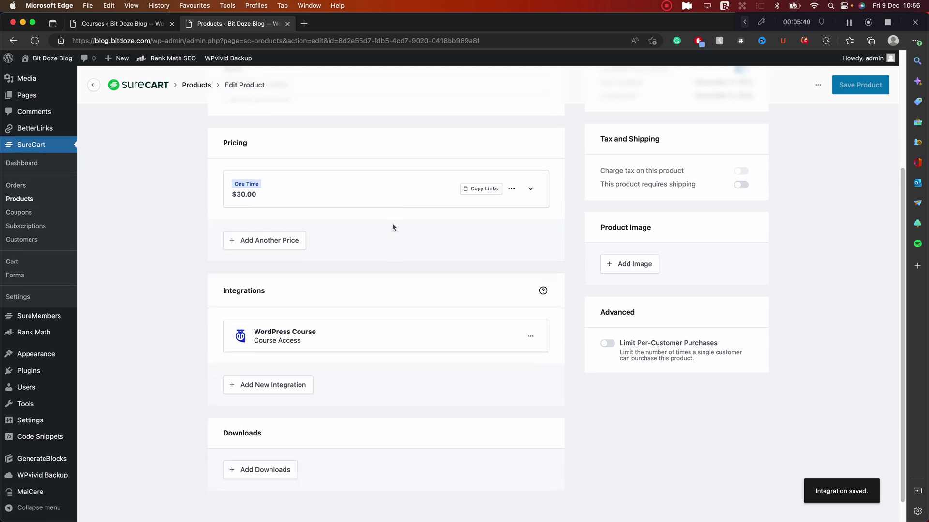
scroll(629, 251, up, 5)
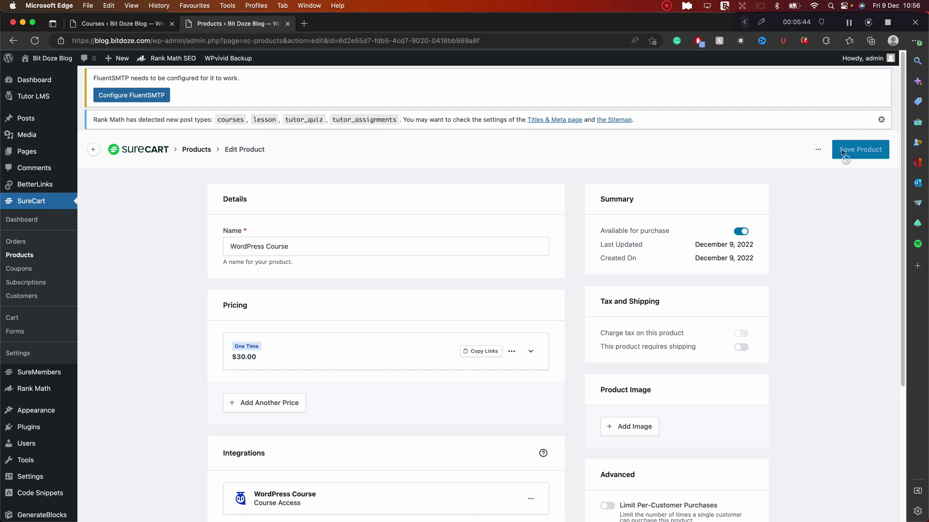
- Create another SureCart product named Performance Course
click(32, 259)
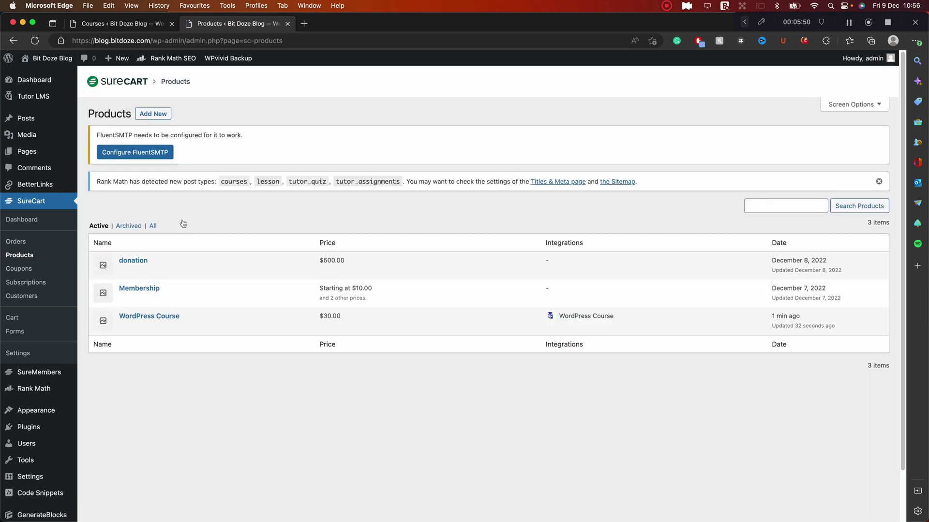
click(158, 114)
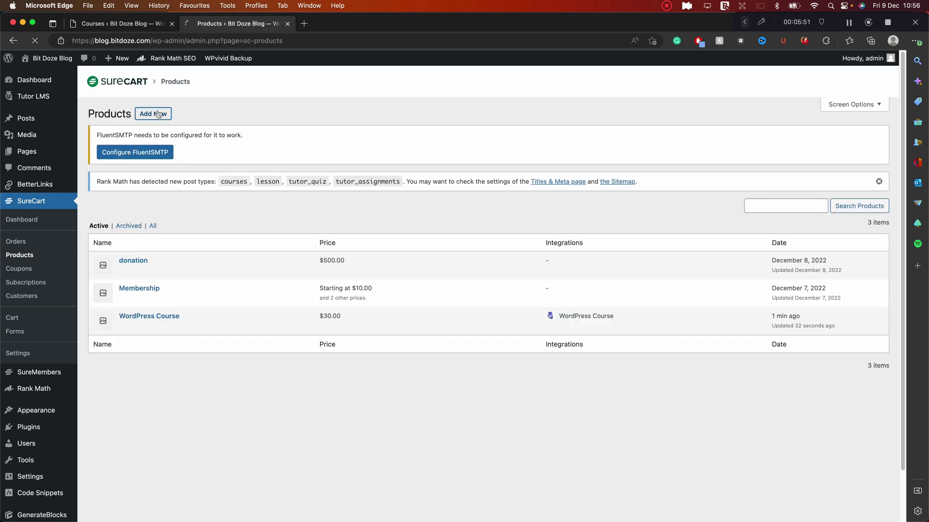
click(365, 363)
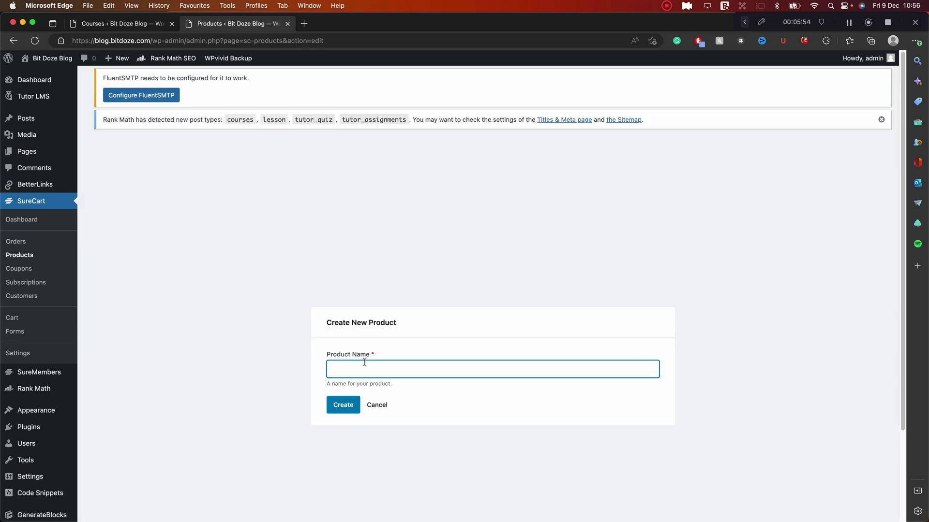
click(362, 363)
text(P)
click(357, 407)
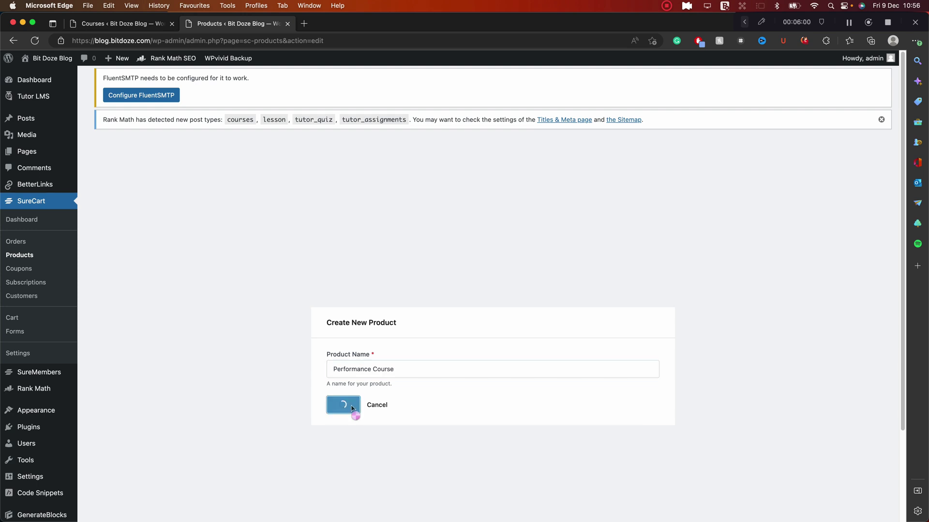
- Add a One Time price of US$10 to the Performance Course product
scroll(404, 293, down, 2)
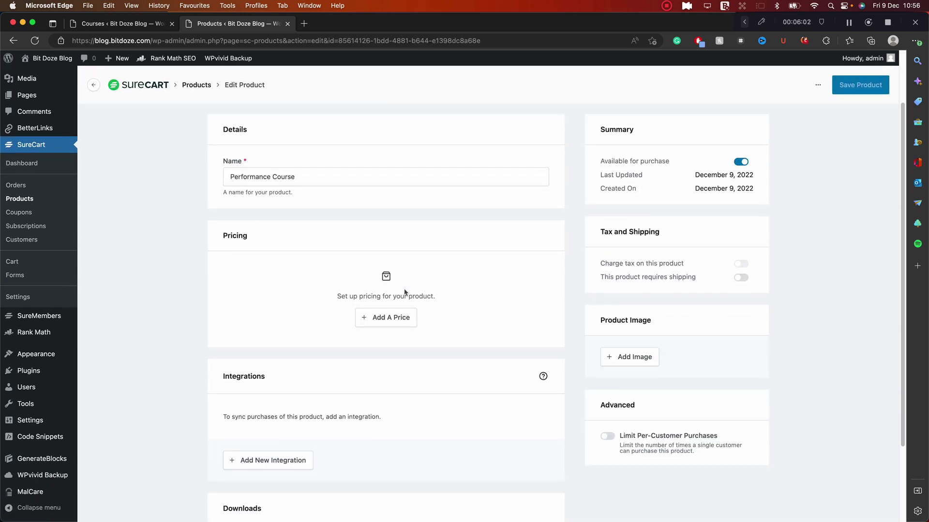
click(407, 275)
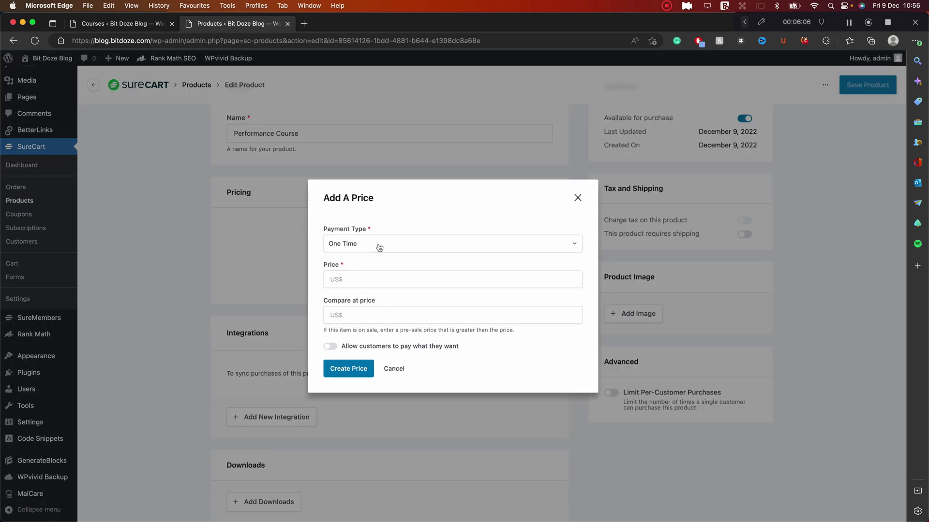
click(379, 247)
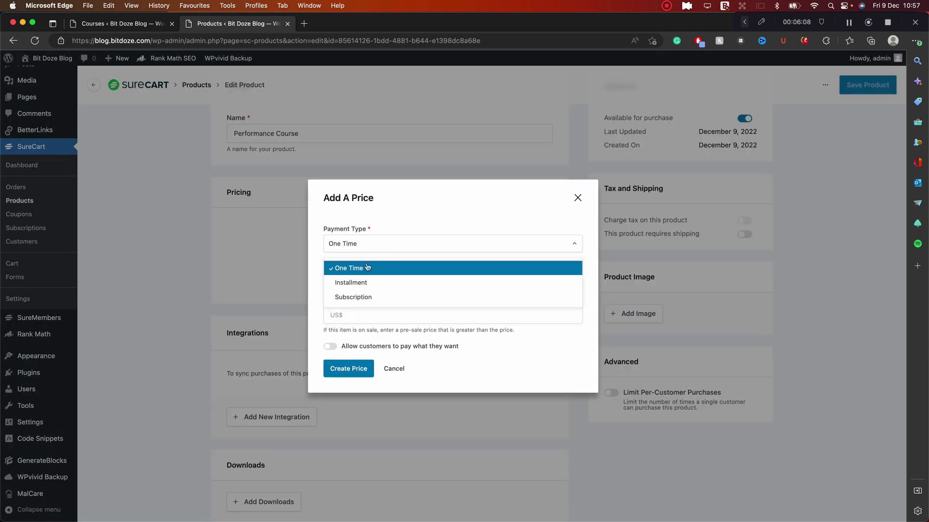
click(365, 266)
click(364, 280)
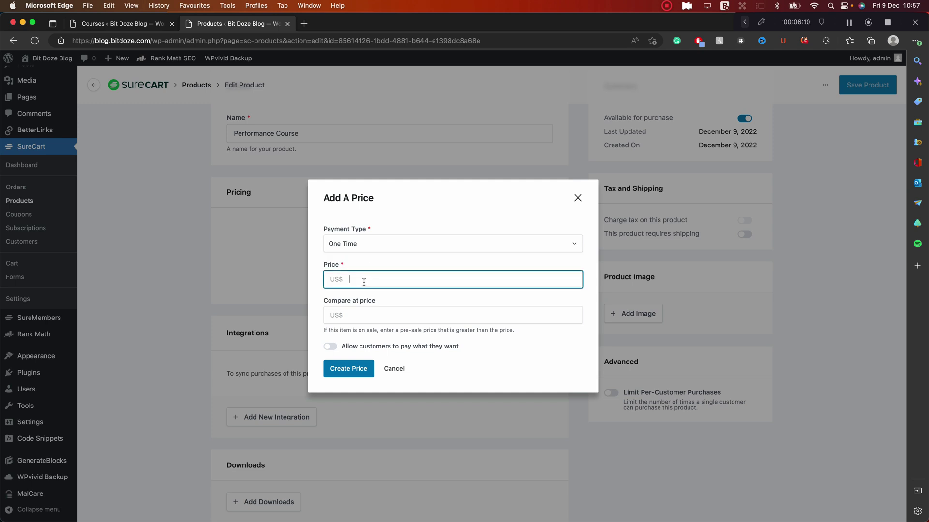
text(10)
click(351, 369)
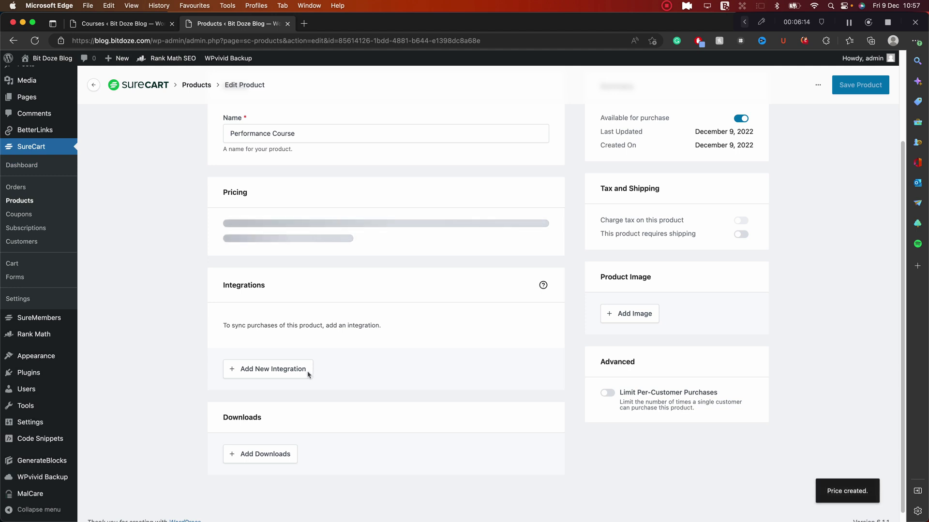
- Add a TutorLMS Course integration to the Performance Course product that gives access to the Performance Course
click(271, 424)
click(419, 302)
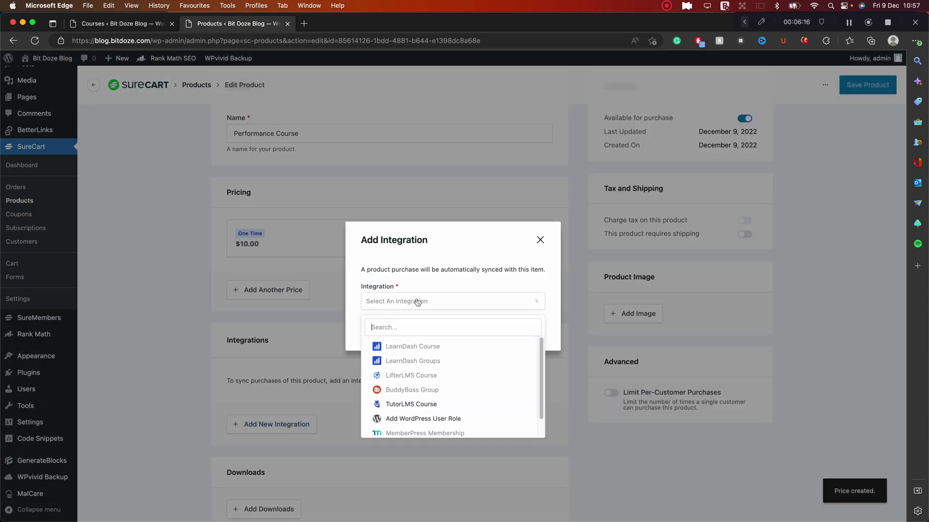
click(432, 402)
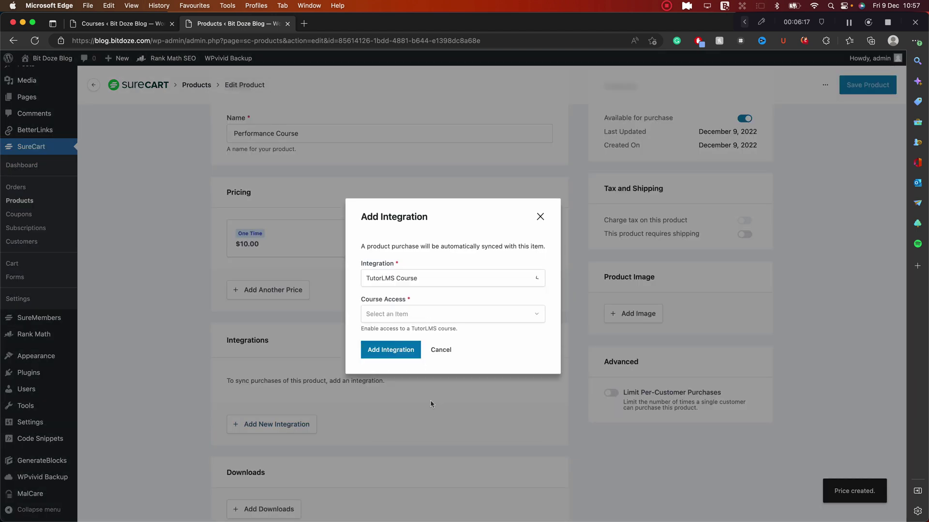
click(410, 315)
click(420, 375)
click(430, 313)
click(421, 358)
click(396, 354)
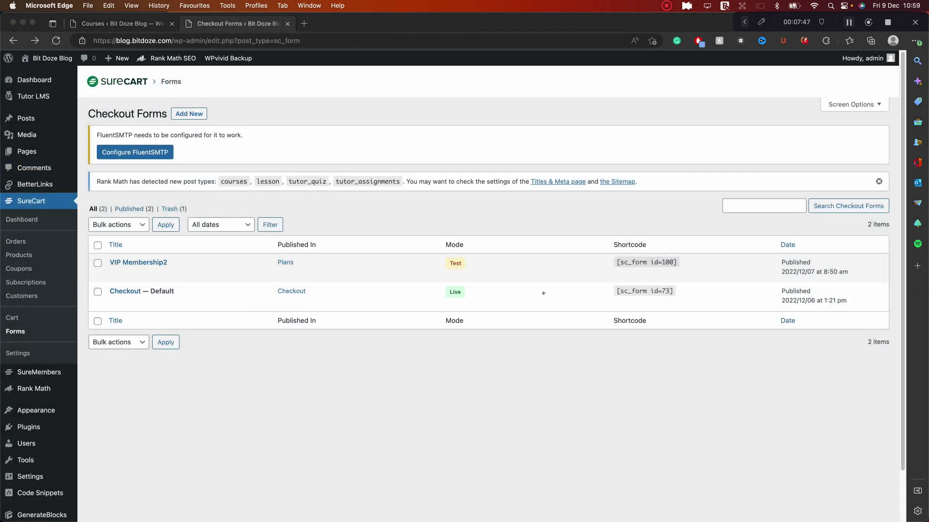
- Open the default Checkout form for editing and expand its block structure down to the Name and Email fields
click(114, 303)
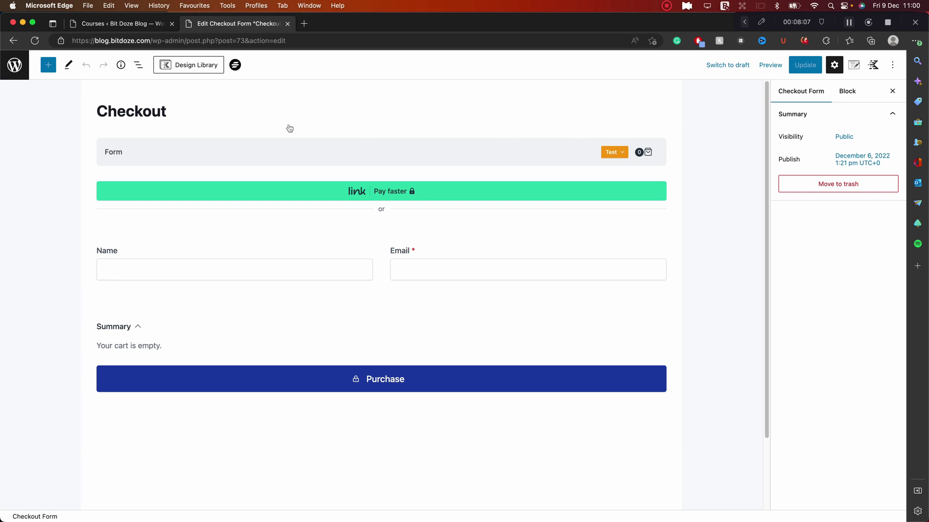
click(138, 66)
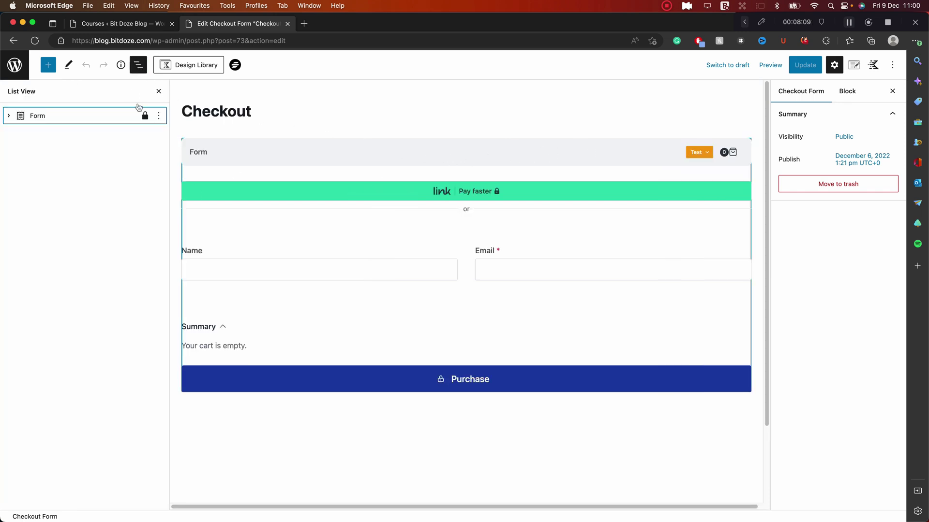
click(12, 115)
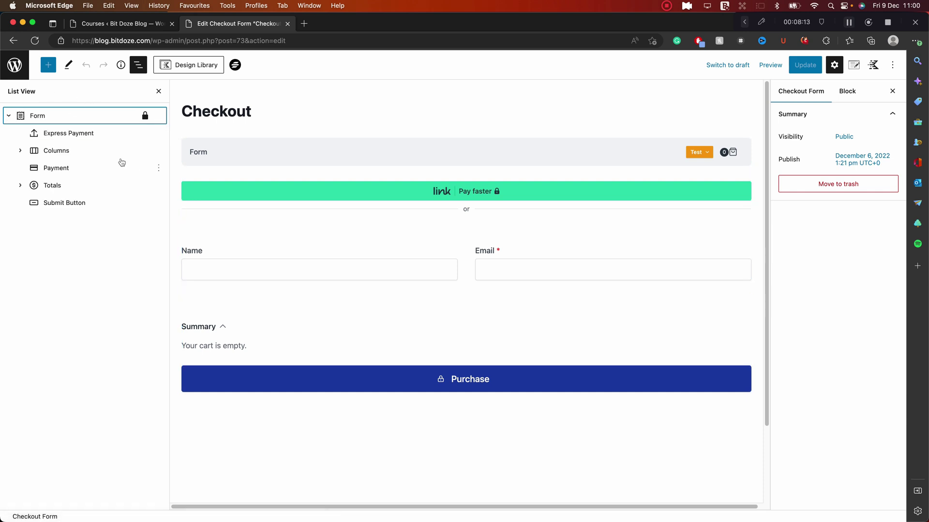
click(273, 261)
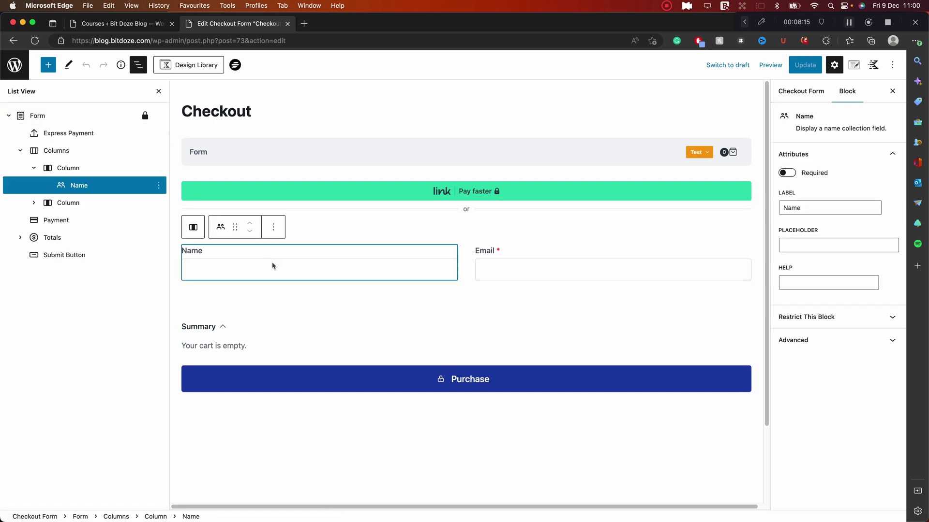
click(486, 264)
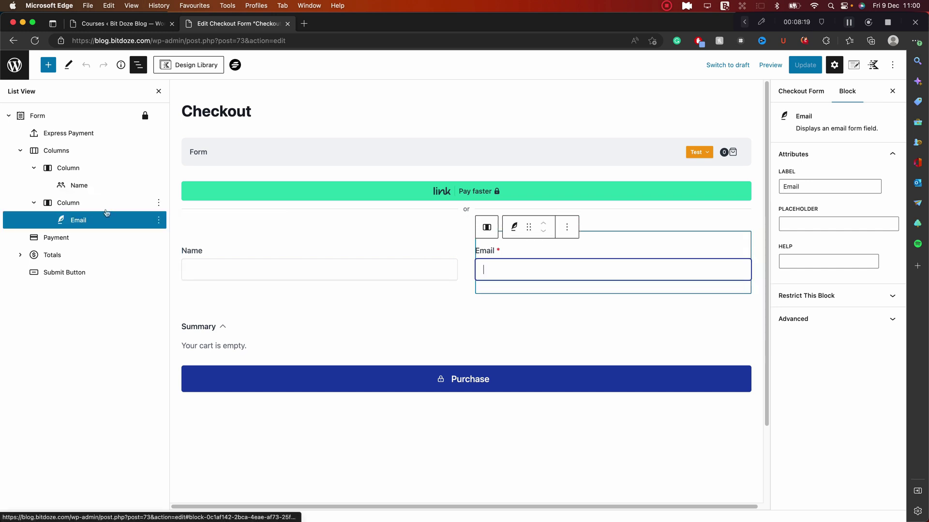
- Unlock the checkout's Form block by turning off both Disable movement and Prevent removal
click(129, 205)
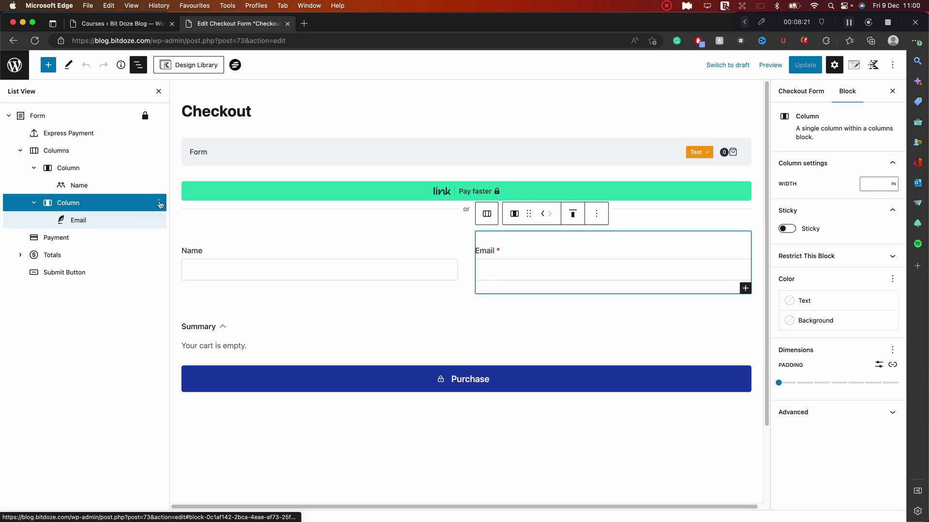
click(159, 202)
click(199, 153)
click(205, 121)
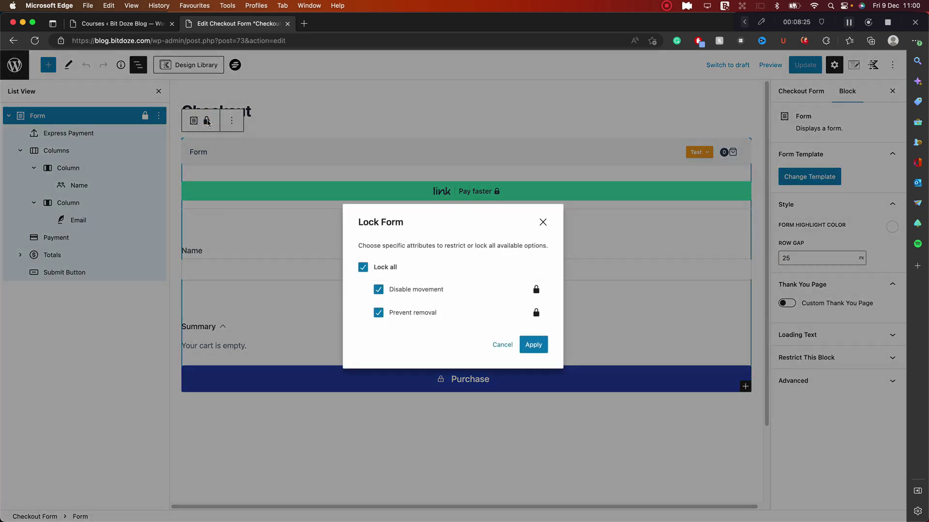
click(535, 290)
click(536, 312)
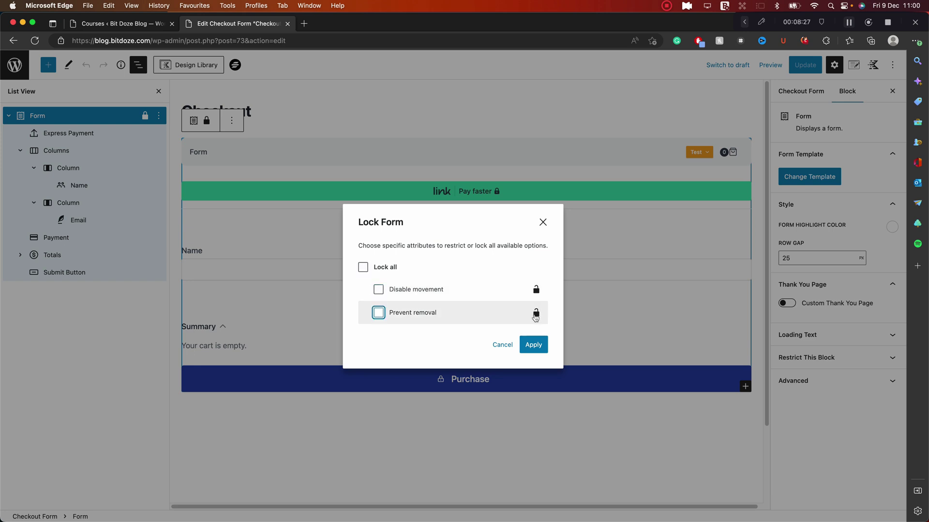
click(533, 344)
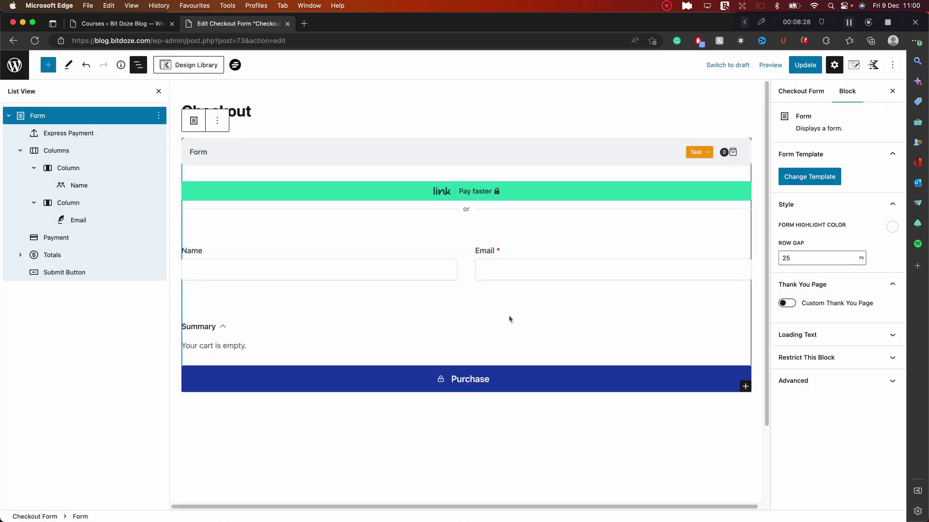
- Insert an empty block after the Columns block that holds the Name and Email fields
click(143, 151)
click(159, 152)
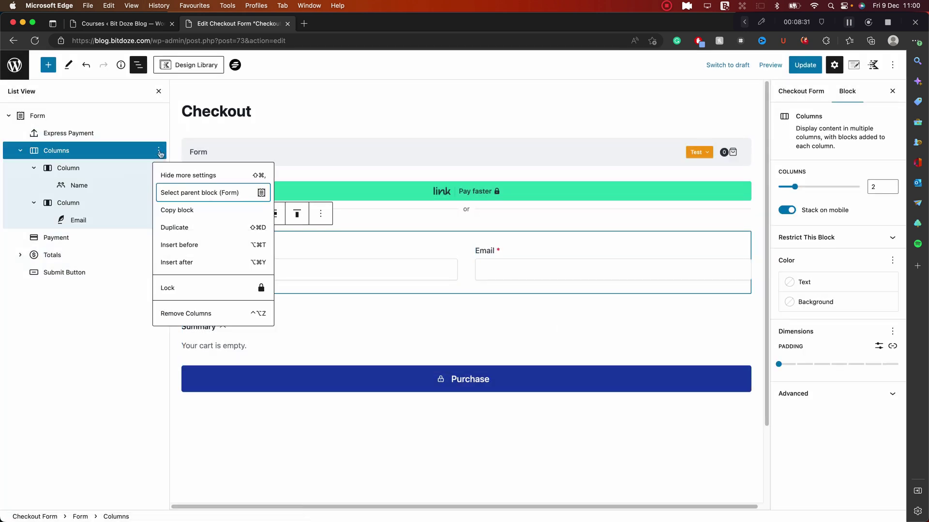
click(211, 262)
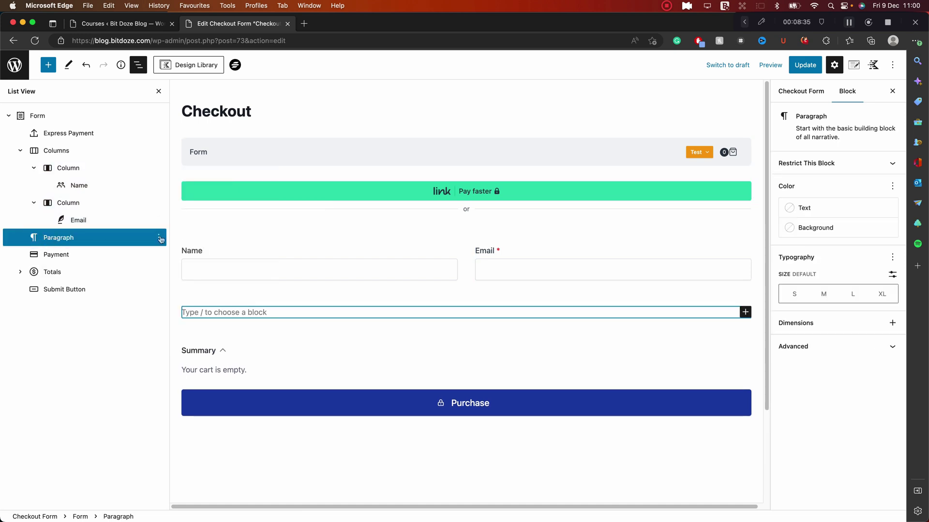
- Place a SureCart Password block in the empty block below the Name and Email columns and update the checkout form
click(47, 65)
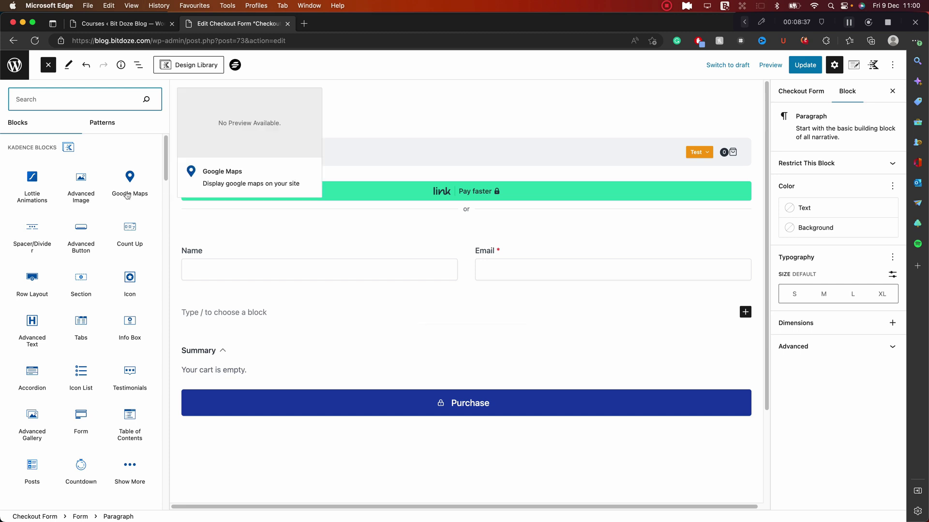
scroll(119, 198, down, 2)
scroll(120, 198, up, 3)
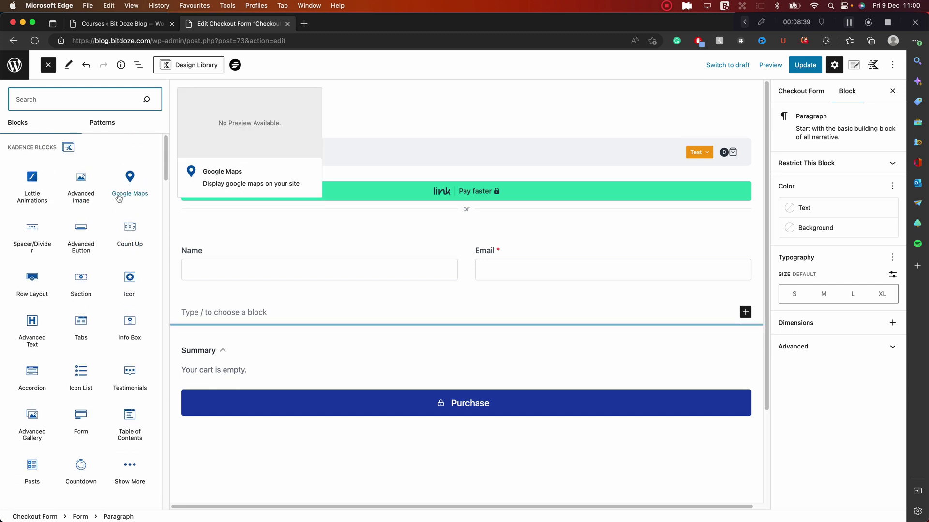
scroll(119, 198, down, 6)
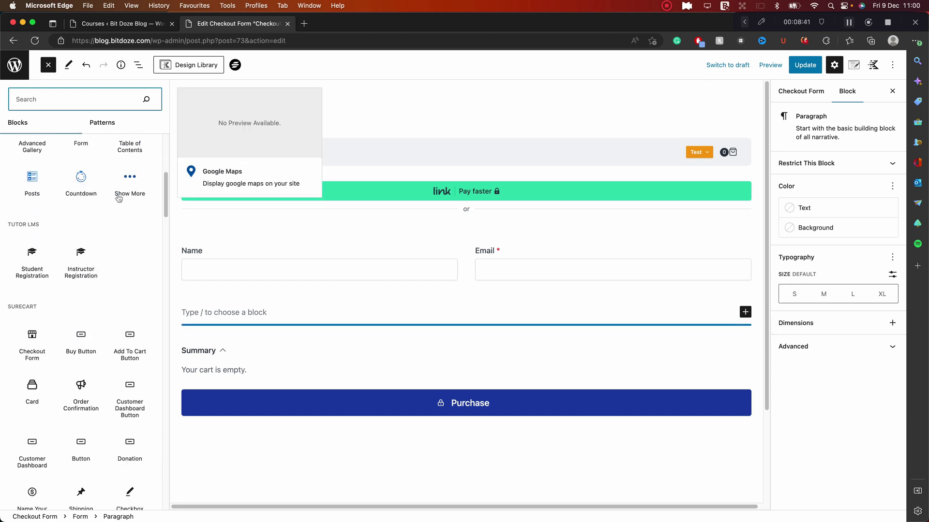
scroll(118, 199, down, 7)
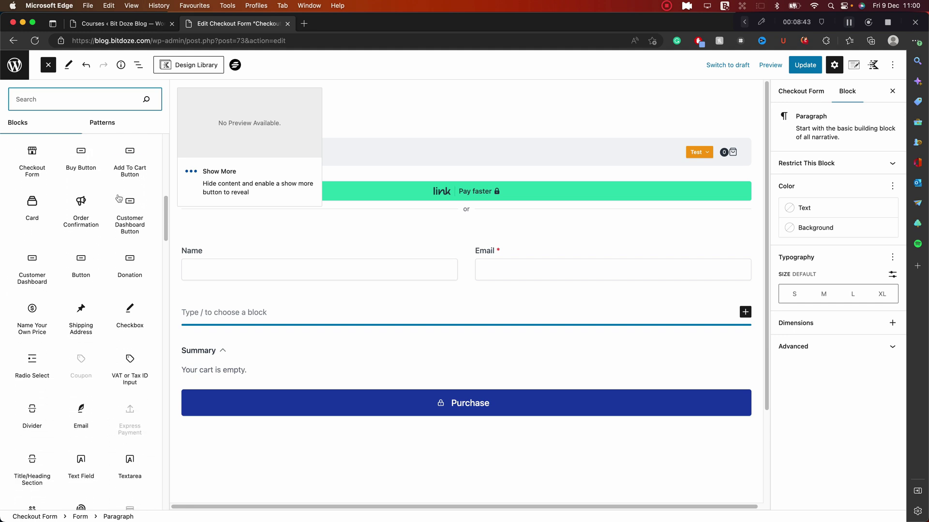
click(81, 377)
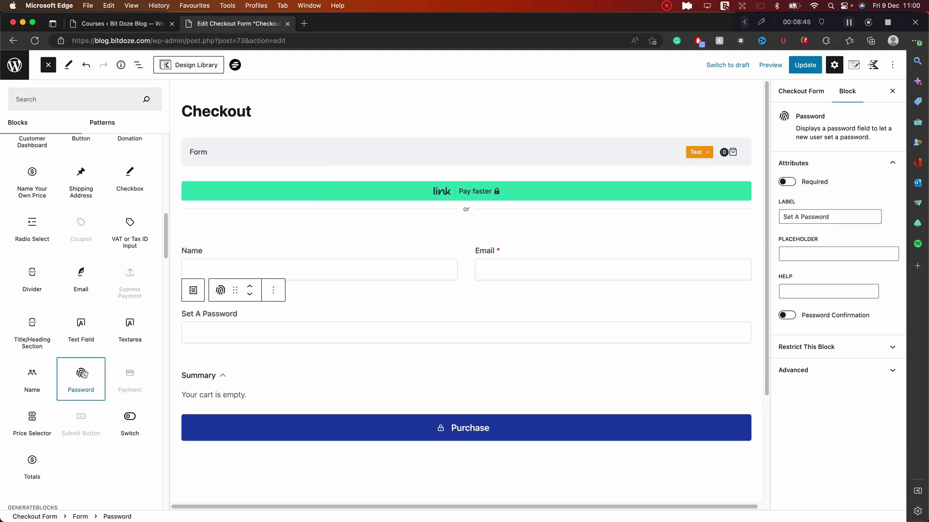
click(590, 104)
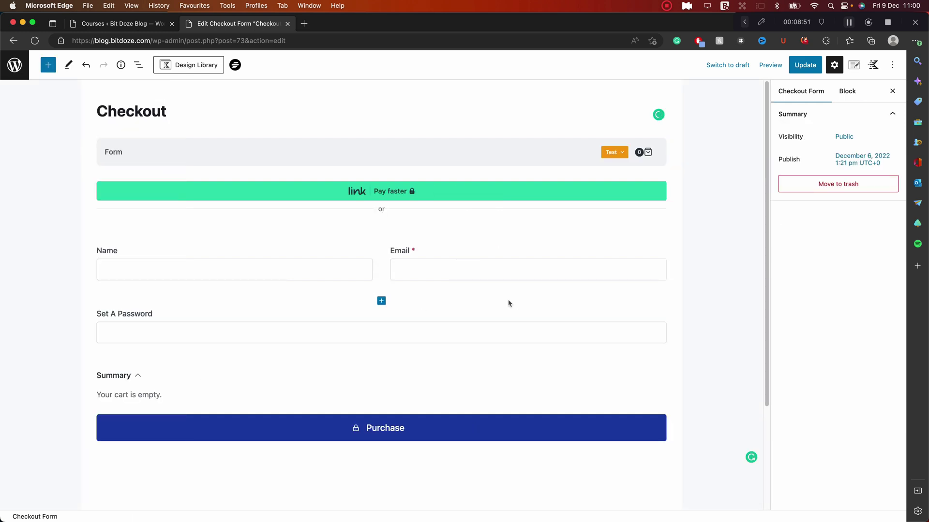
click(806, 66)
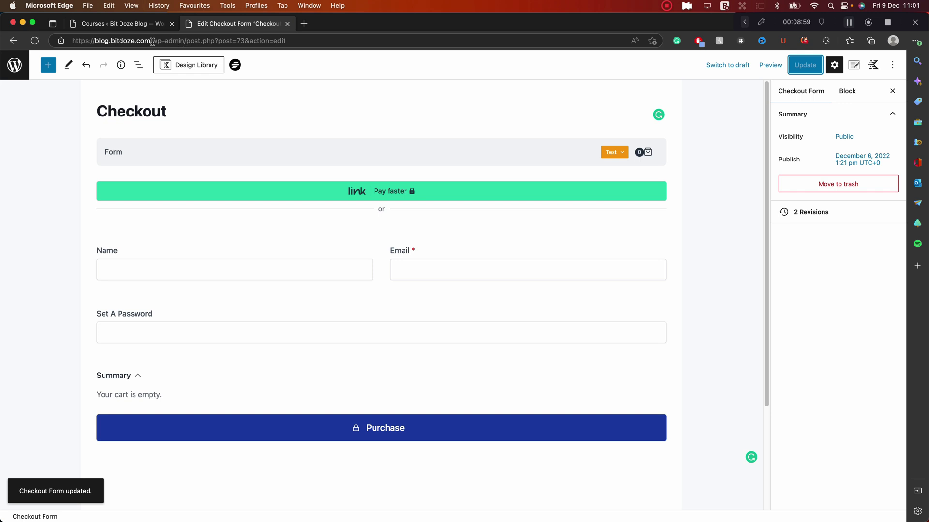
drag(153, 41, 24, 38)
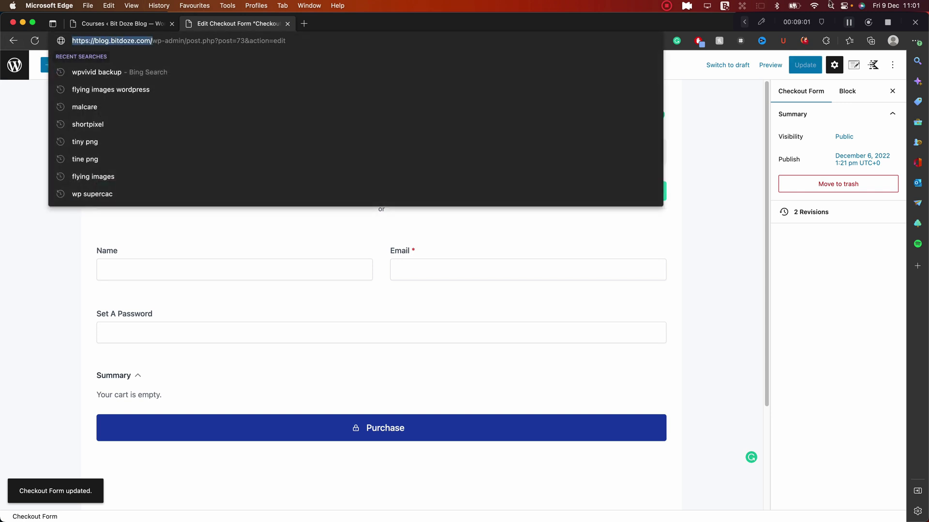
click(915, 41)
click(845, 110)
key(super+v)
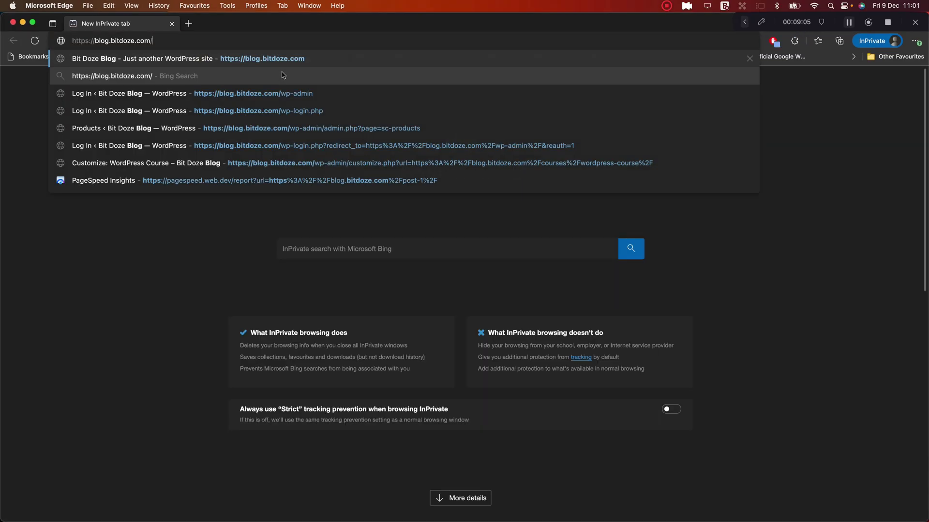
key(Return)
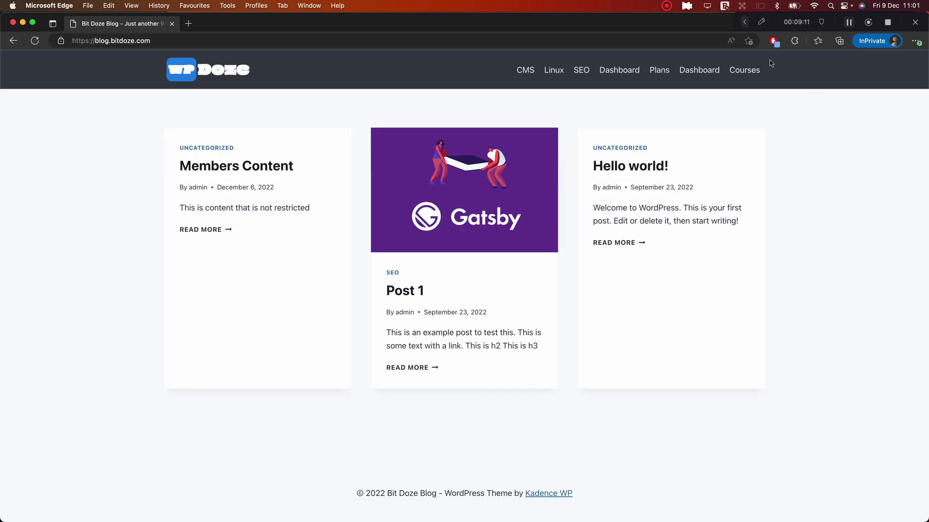
click(741, 72)
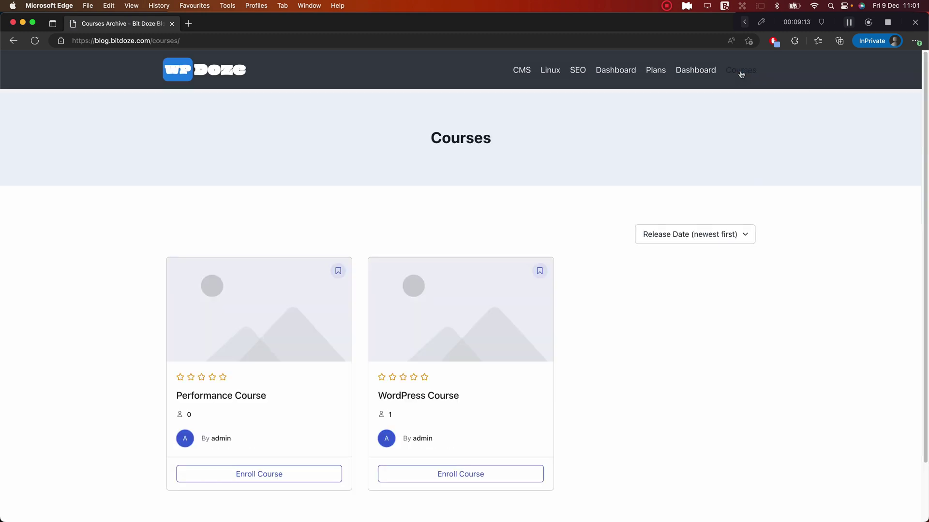
- Check the purchase option on the WordPress Course page and return to the course list
scroll(741, 73, down, 3)
click(446, 333)
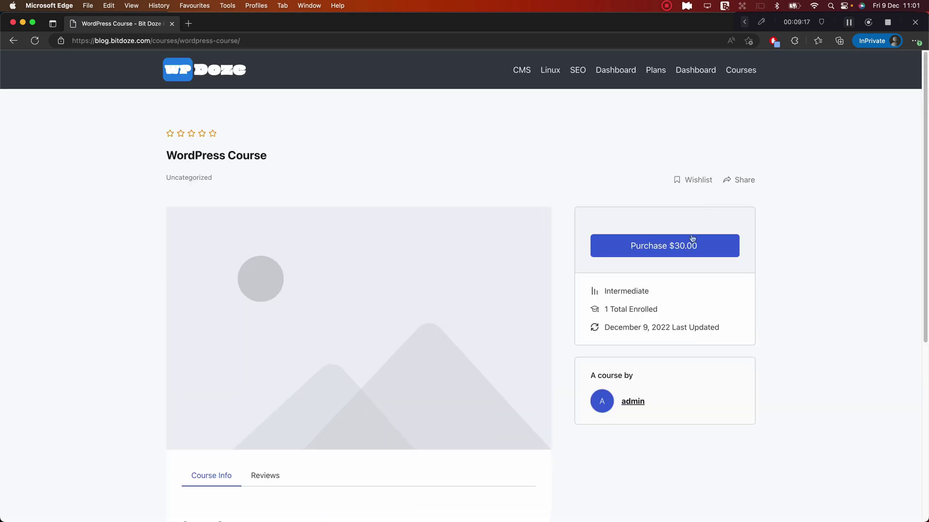
click(14, 41)
- Start purchasing the Performance Course from its course page and review the checkout form and order summary
click(229, 334)
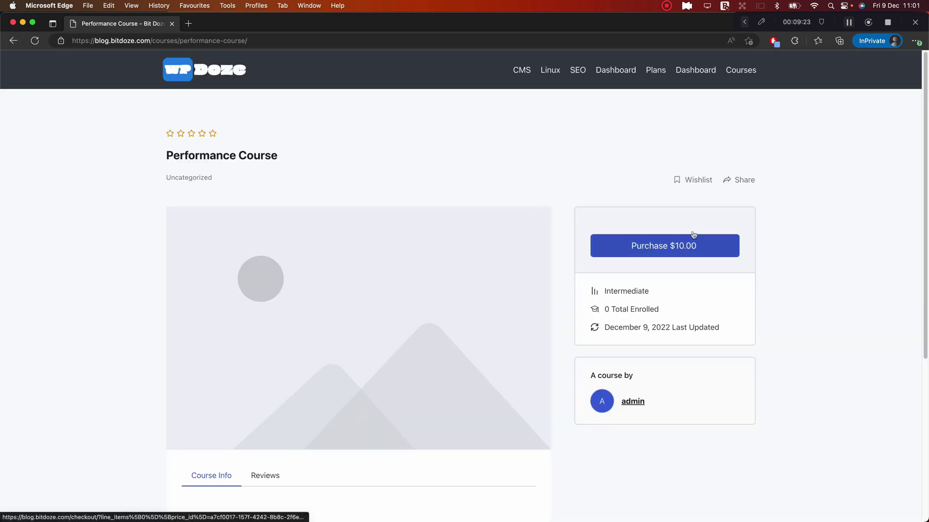
click(695, 238)
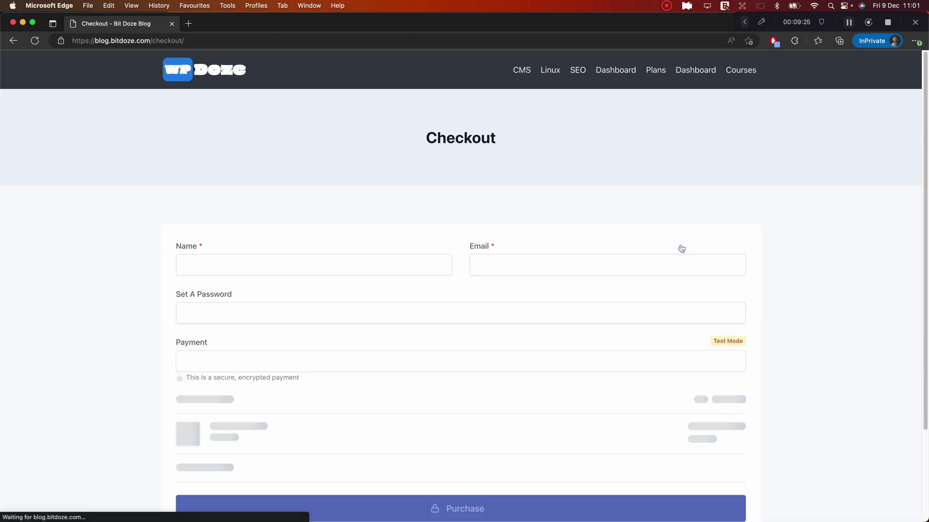
scroll(380, 240, down, 2)
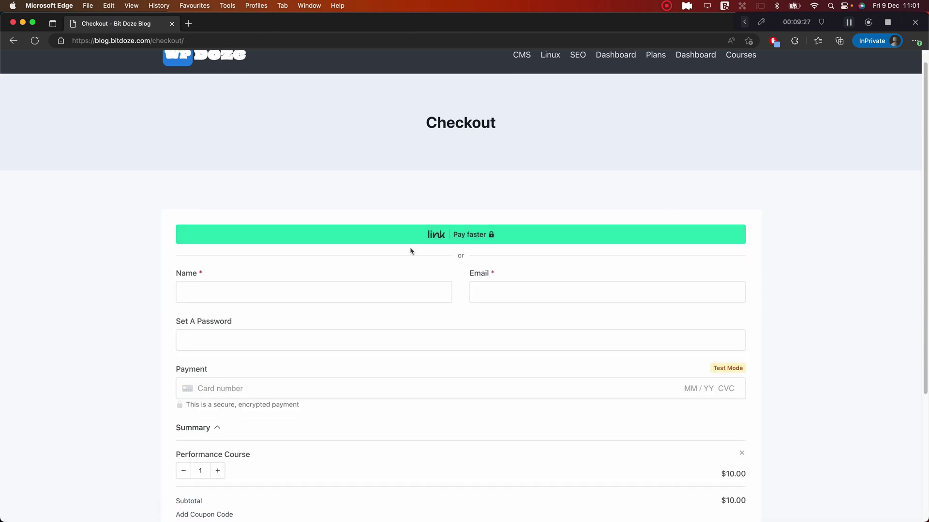
click(245, 279)
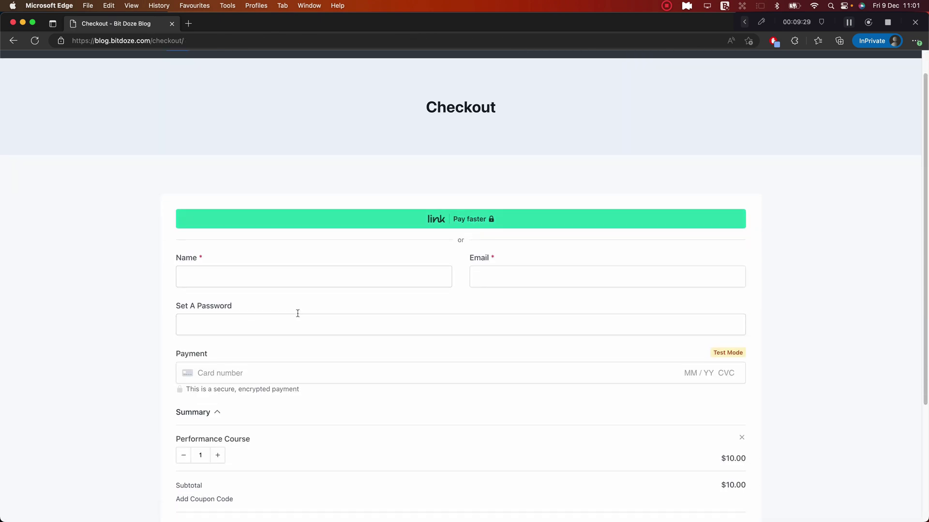
scroll(296, 315, down, 5)
scroll(341, 293, down, 2)
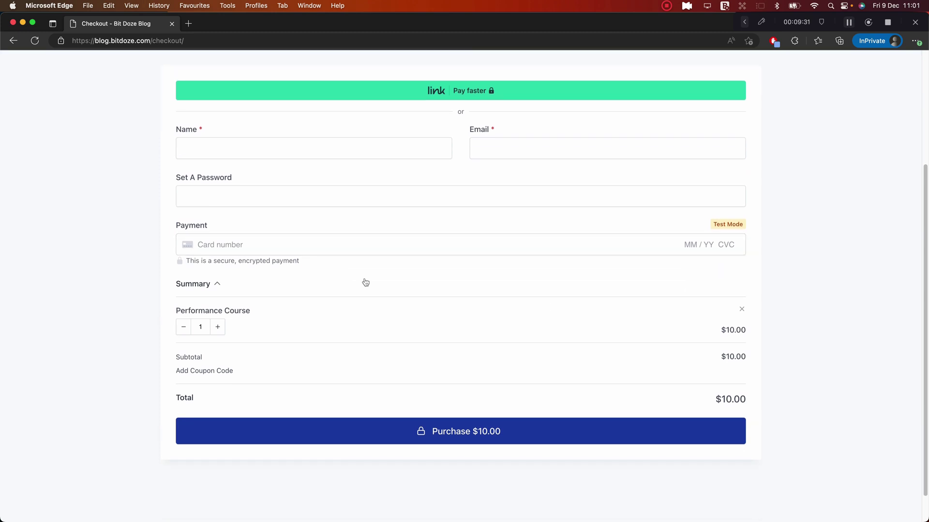
scroll(474, 268, up, 3)
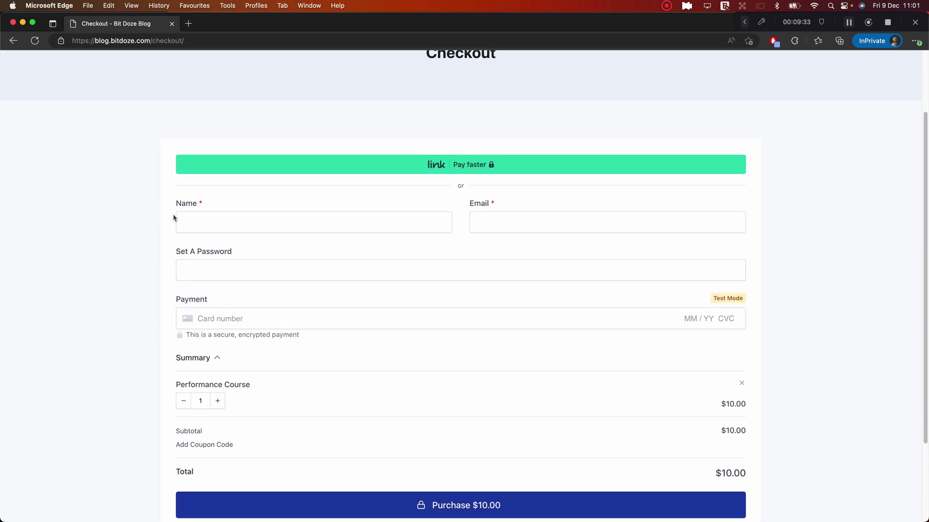
- Fill in the customer's name and e-mail from the saved data and enter a new account password in the checkout form
click(235, 227)
click(226, 255)
click(578, 224)
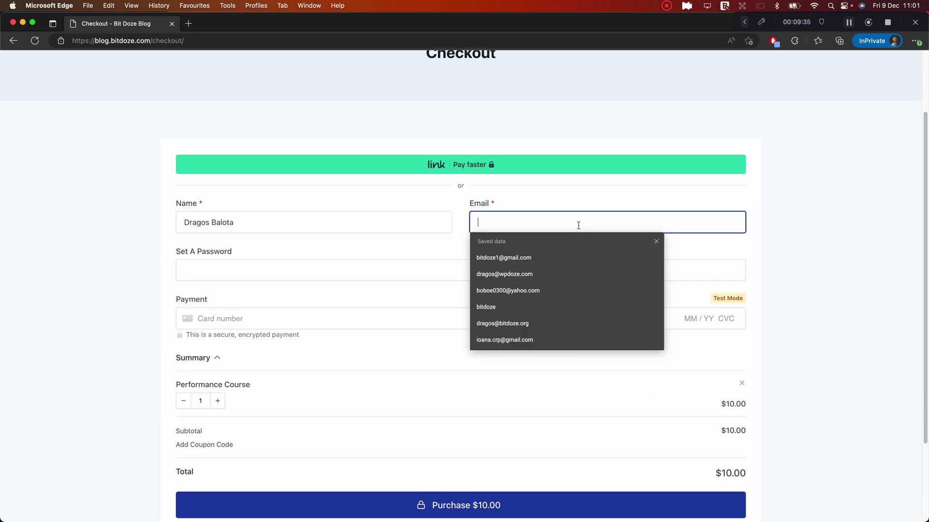
click(546, 271)
click(236, 269)
text(•••••••••)
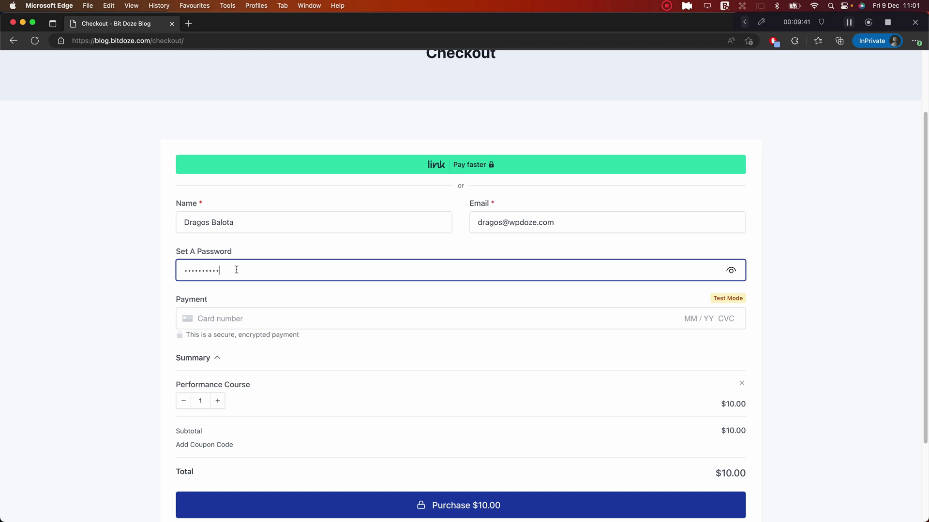
- Enter the test card number, expiry date, security code and ZIP code, and submit the Performance Course purchase
click(391, 317)
text(4242 4242 4242 4242 )
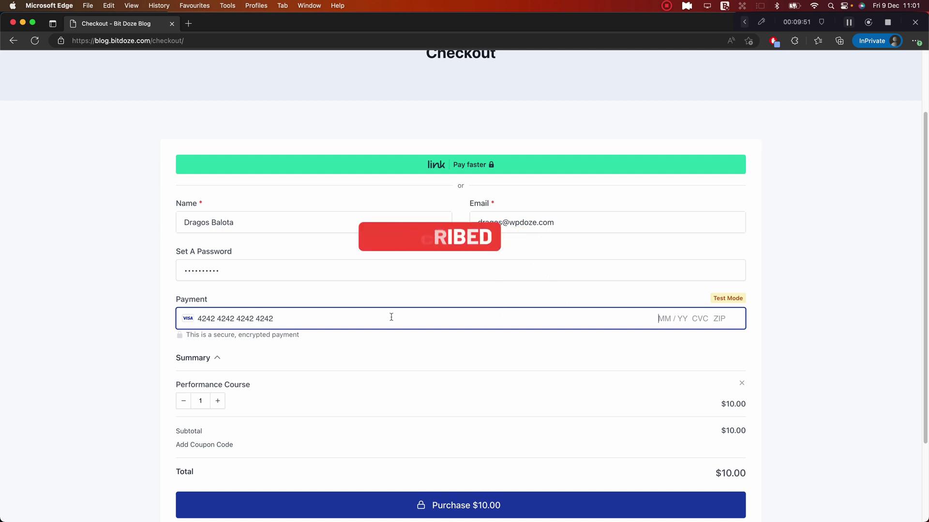
text(04 /)
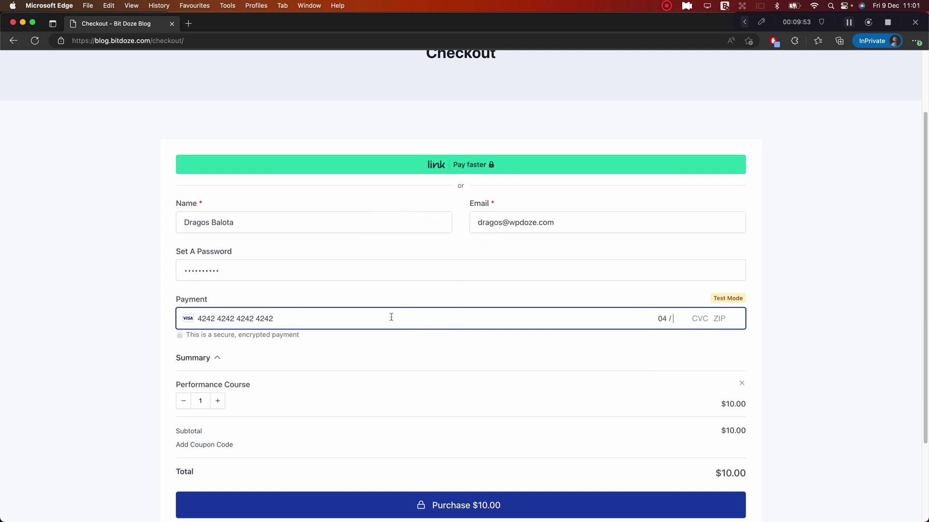
text( 24 111)
click(724, 323)
click(730, 369)
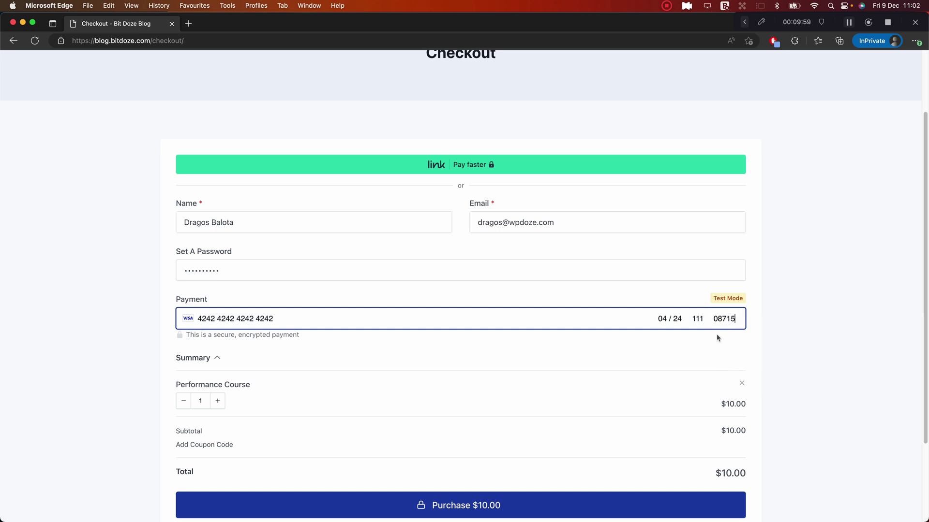
scroll(624, 431, down, 1)
click(487, 499)
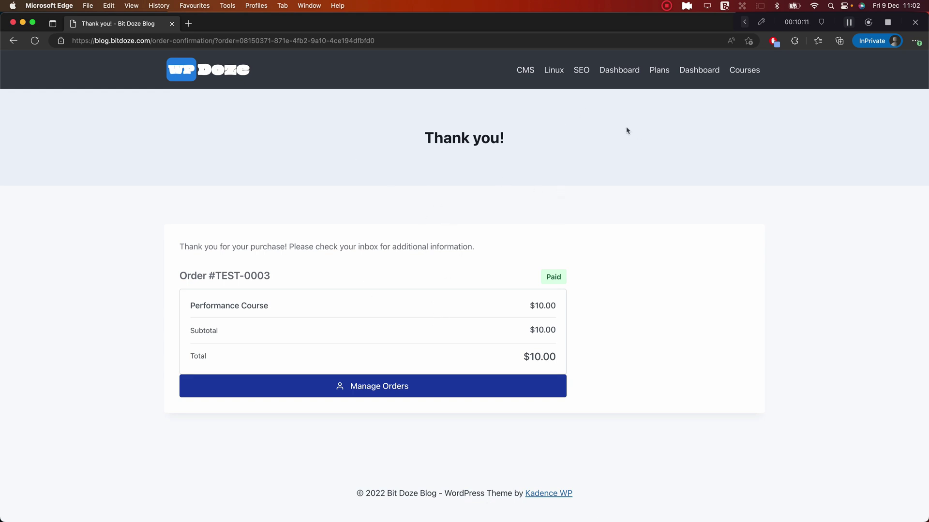
- Examine the WordPress Course's checkout form as the newly registered customer and return to the course list
click(743, 71)
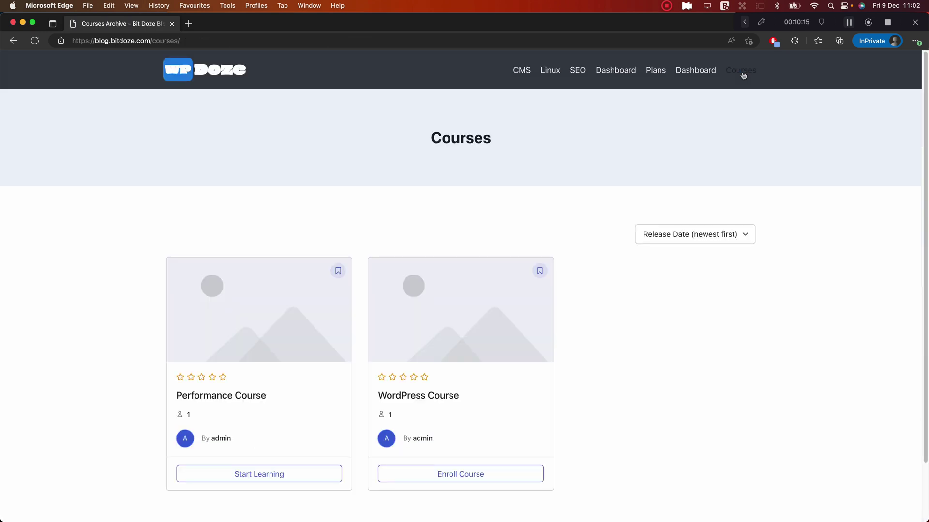
scroll(743, 75, down, 3)
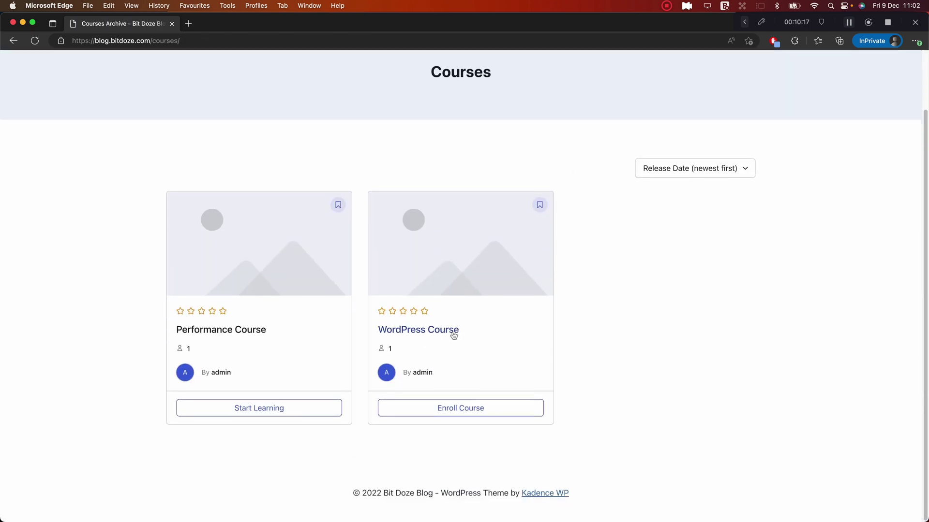
click(428, 333)
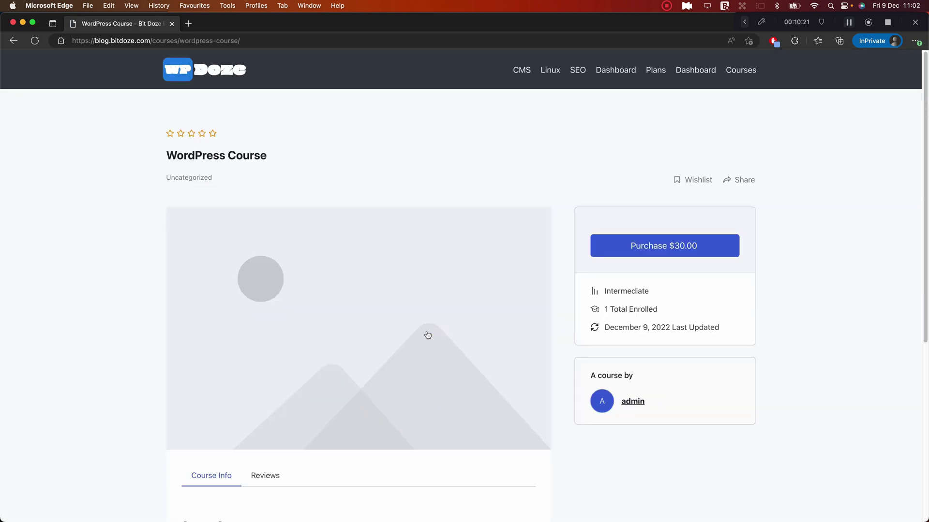
click(686, 247)
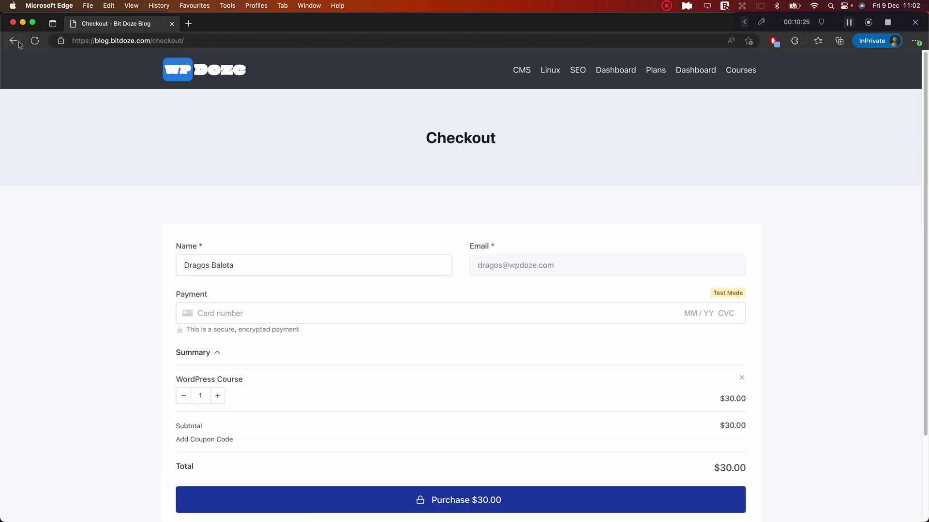
click(13, 41)
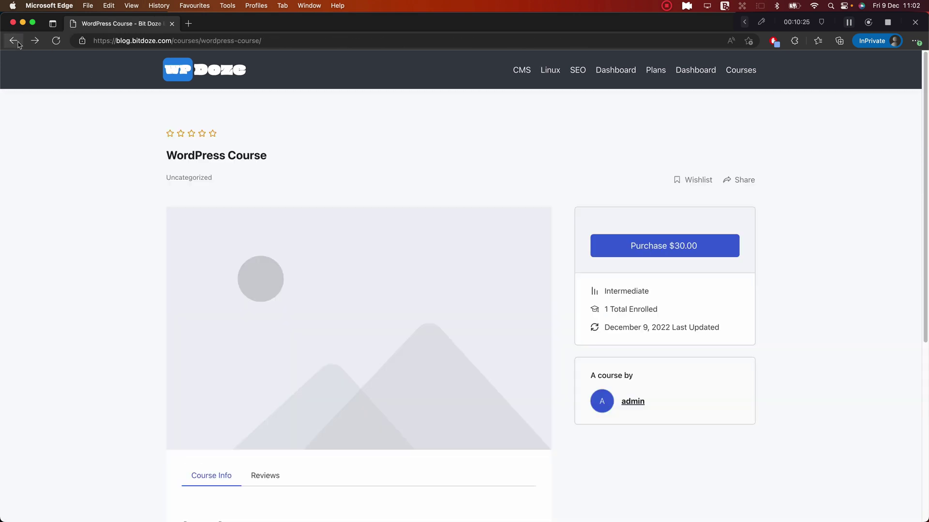
click(18, 44)
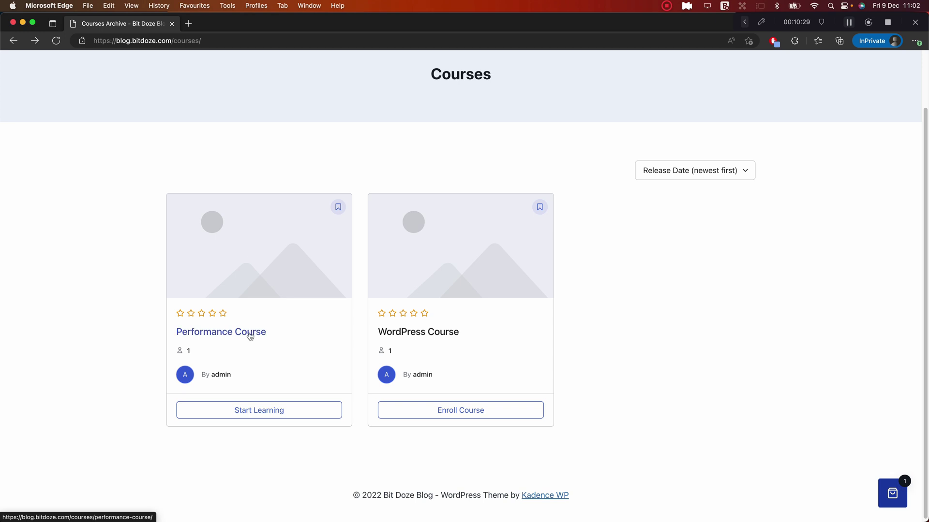
- Open the purchased Performance Course and review its progress box, enrolment and course content
click(250, 336)
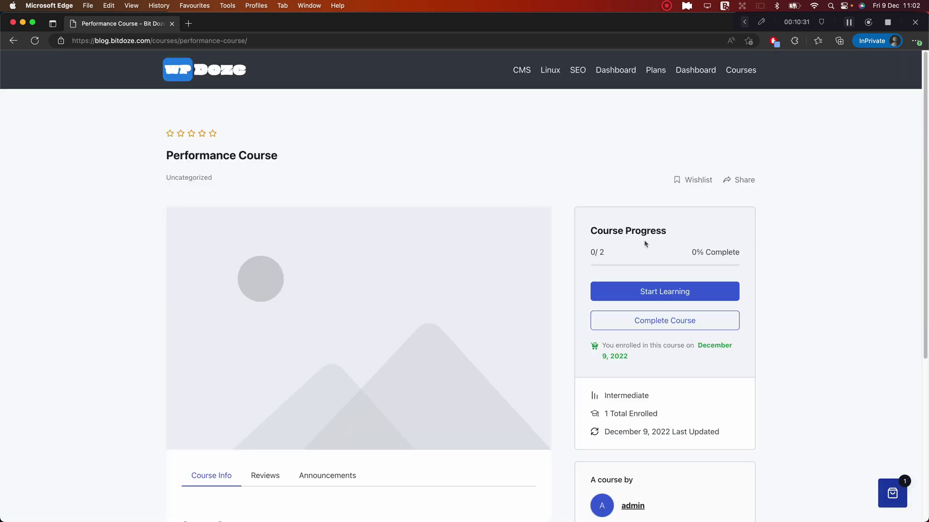
scroll(261, 365, down, 5)
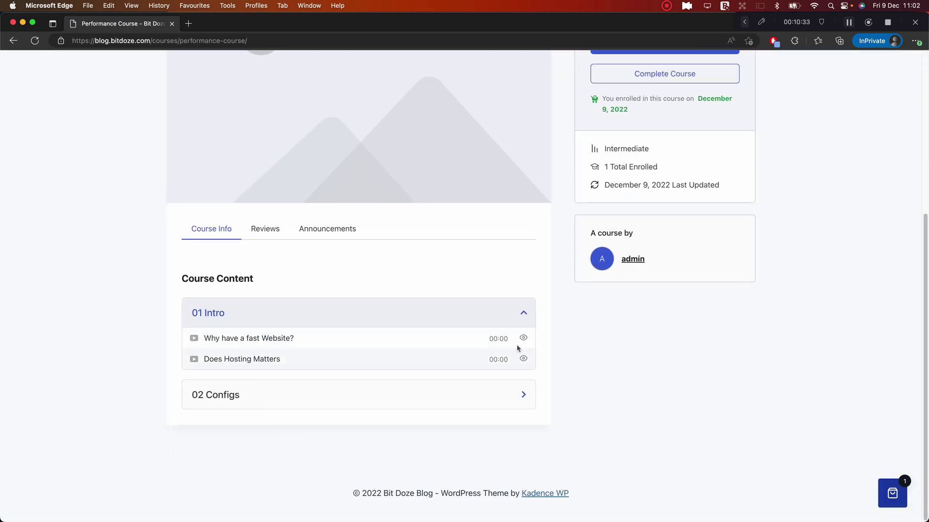
scroll(474, 348, up, 5)
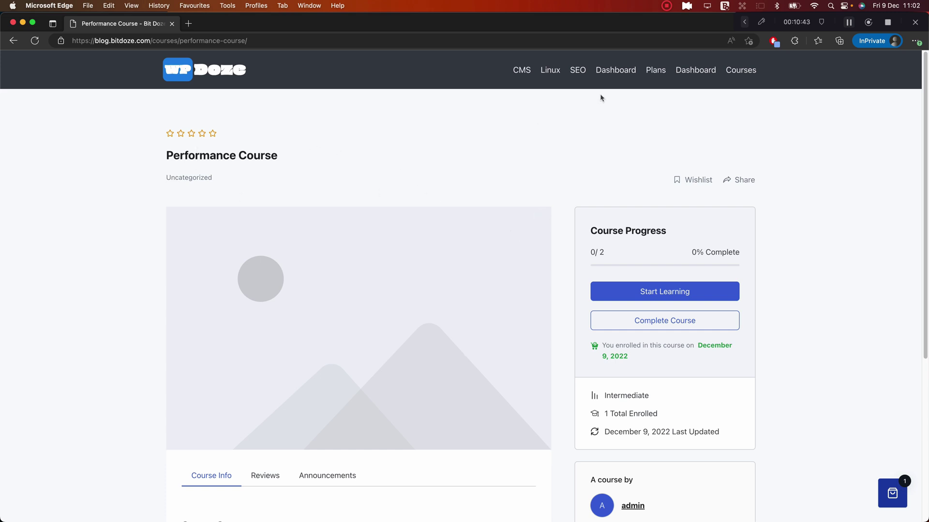
- Open the customer dashboard and review its plans, payment methods and order history
click(616, 72)
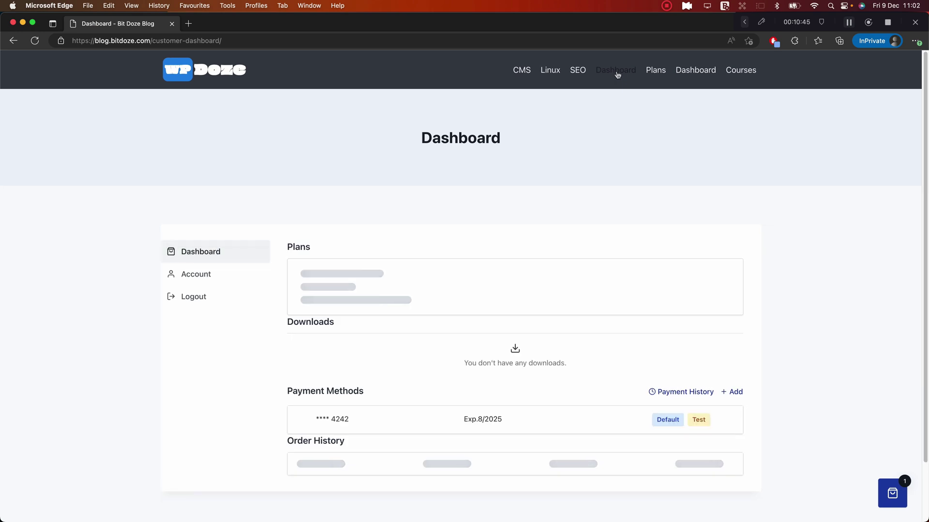
scroll(561, 147, down, 3)
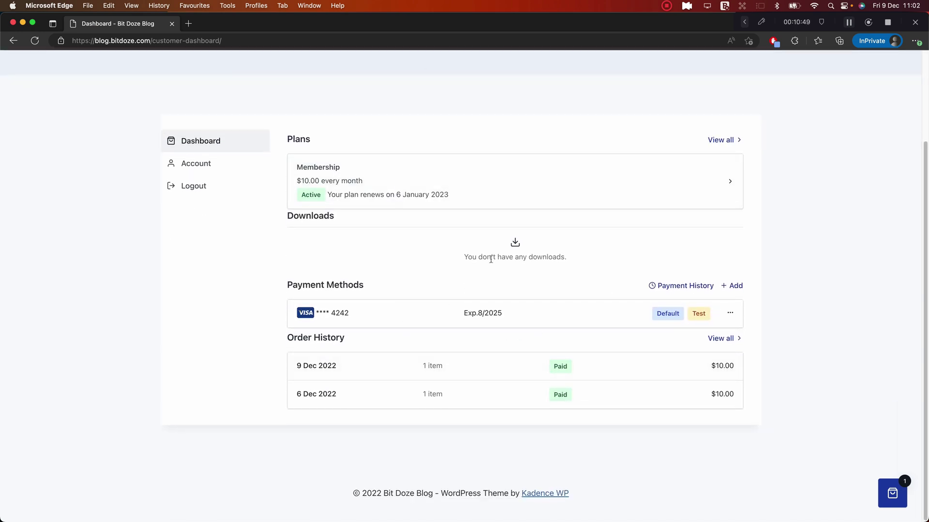
- Return to the blog's home page and close the customer's private browsing window
scroll(491, 259, up, 3)
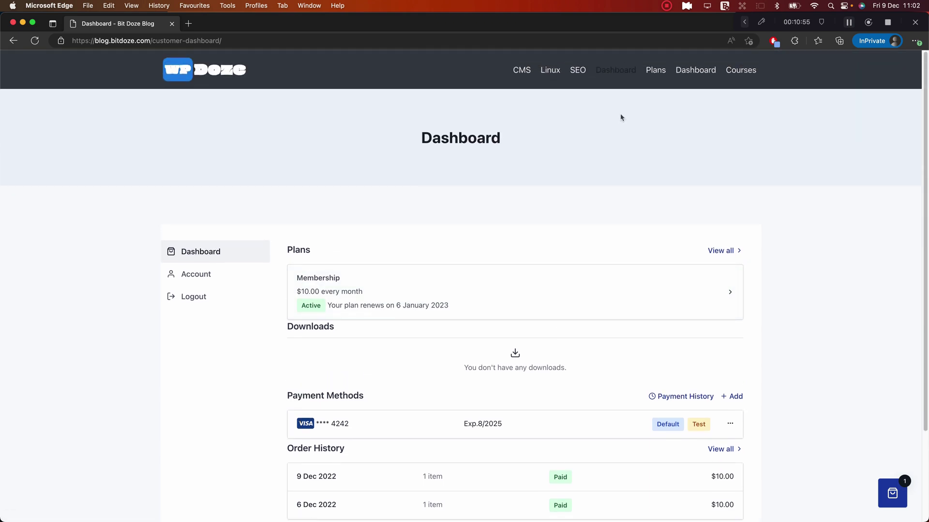
click(226, 77)
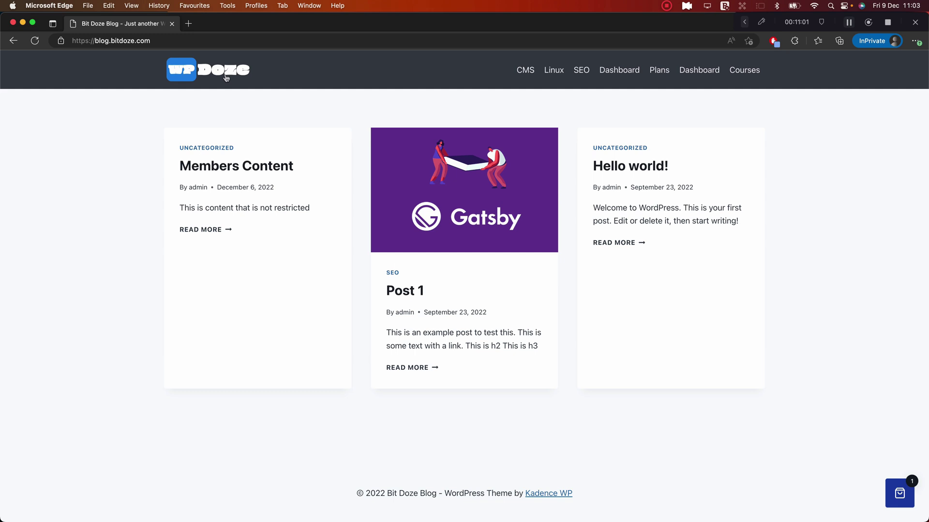
click(13, 23)
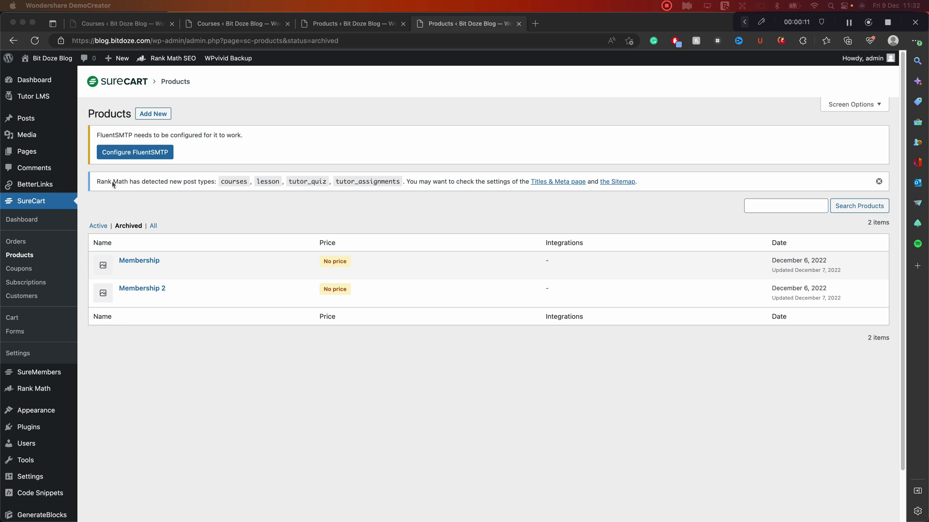
- Make the Tutor LMS Performance Course a public course that requires no enrolment, and update it
click(43, 97)
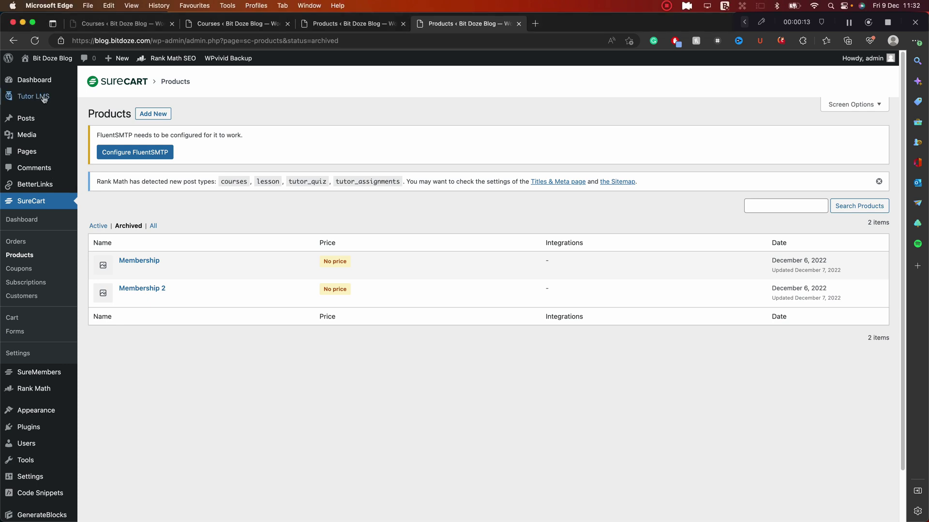
click(43, 98)
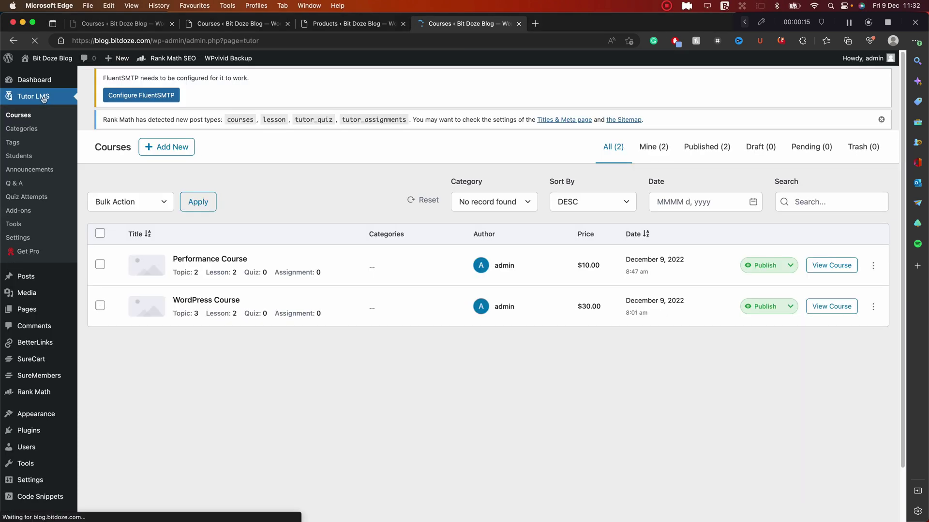
click(873, 267)
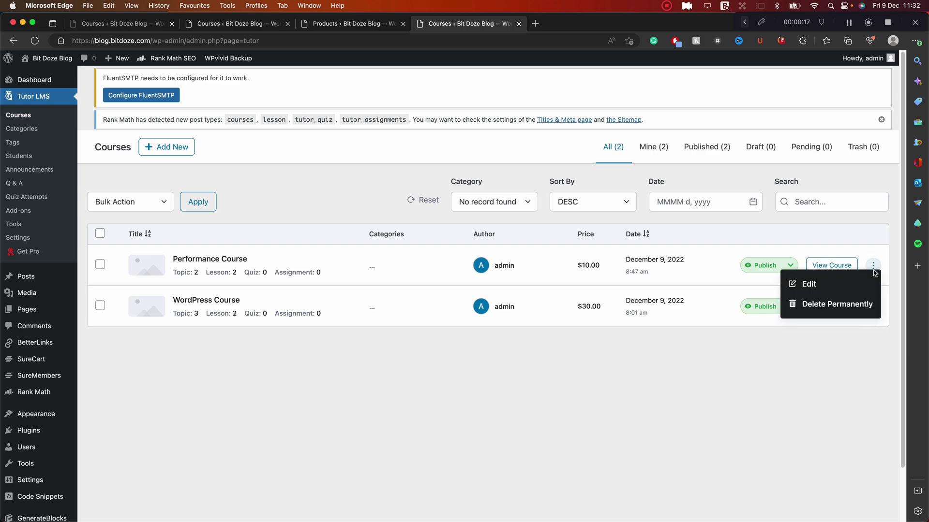
click(851, 282)
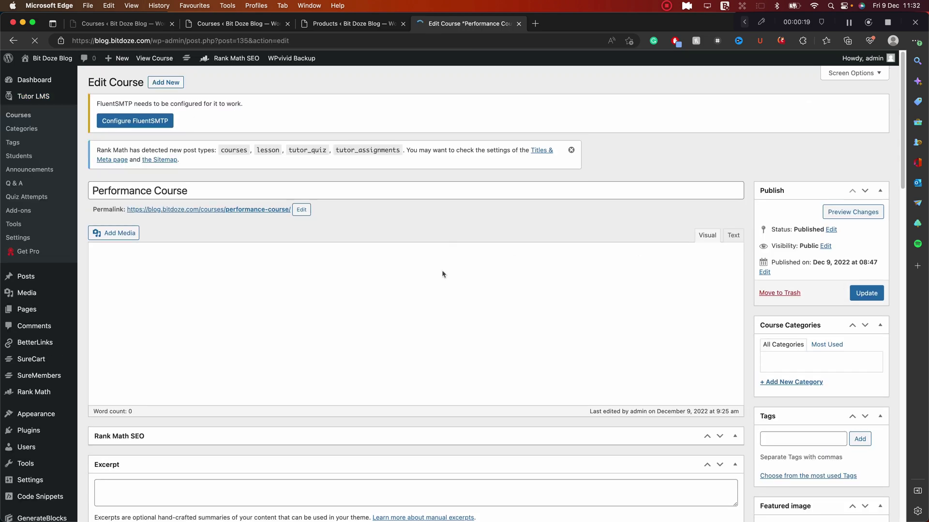
scroll(423, 258, down, 15)
click(436, 150)
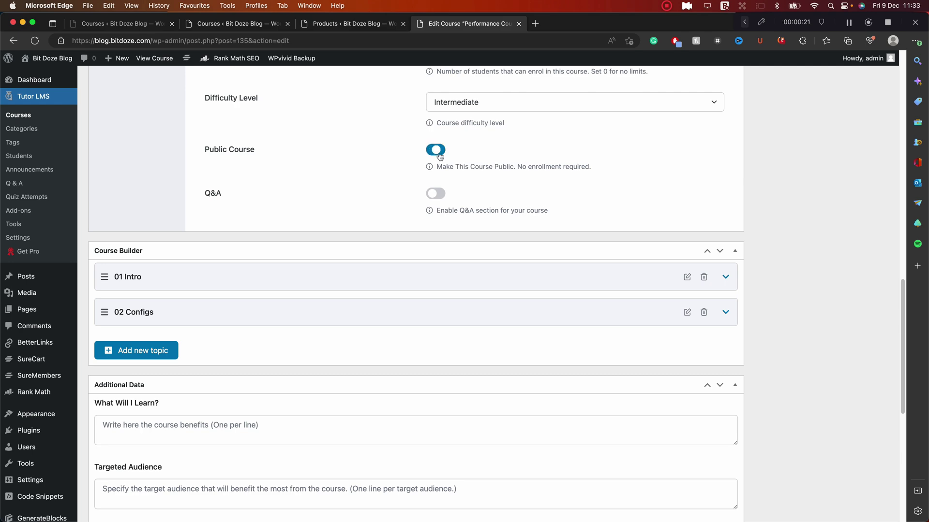
scroll(581, 290, up, 10)
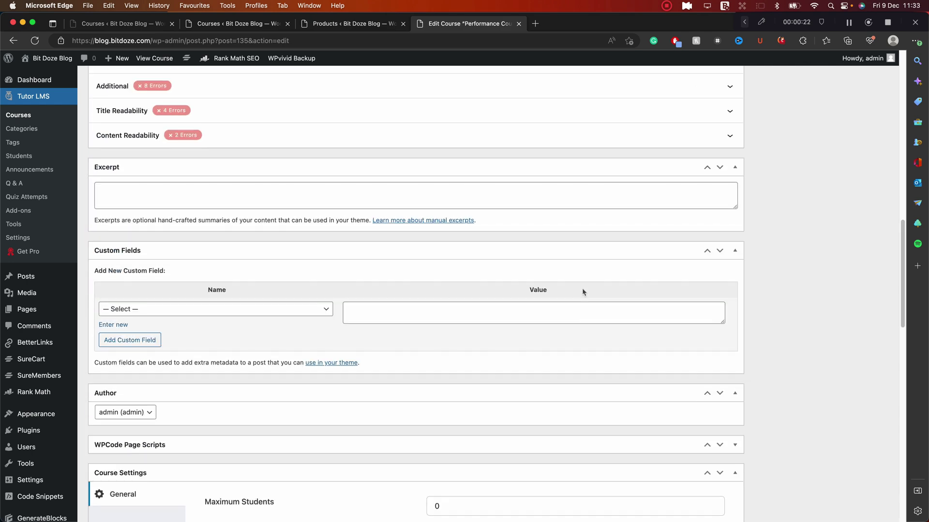
scroll(582, 291, up, 4)
scroll(582, 293, down, 10)
scroll(583, 294, up, 20)
click(866, 315)
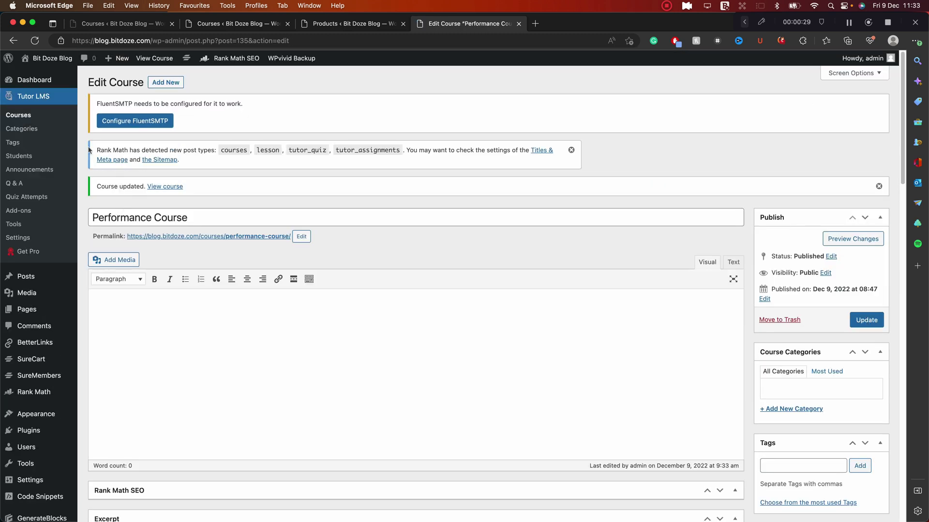
- Make the Tutor LMS WordPress Course public as well and update the course
click(31, 115)
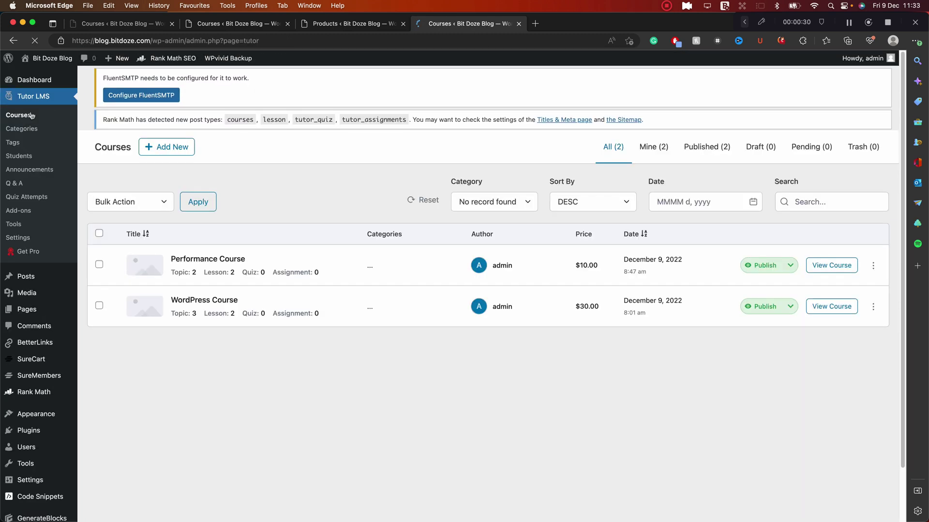
click(865, 308)
click(800, 322)
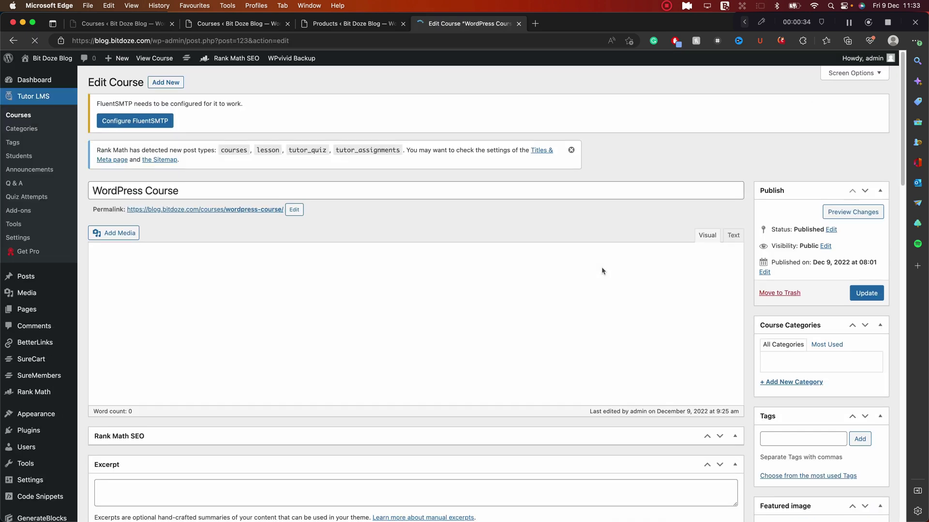
scroll(599, 277, down, 15)
scroll(600, 278, up, 5)
click(437, 118)
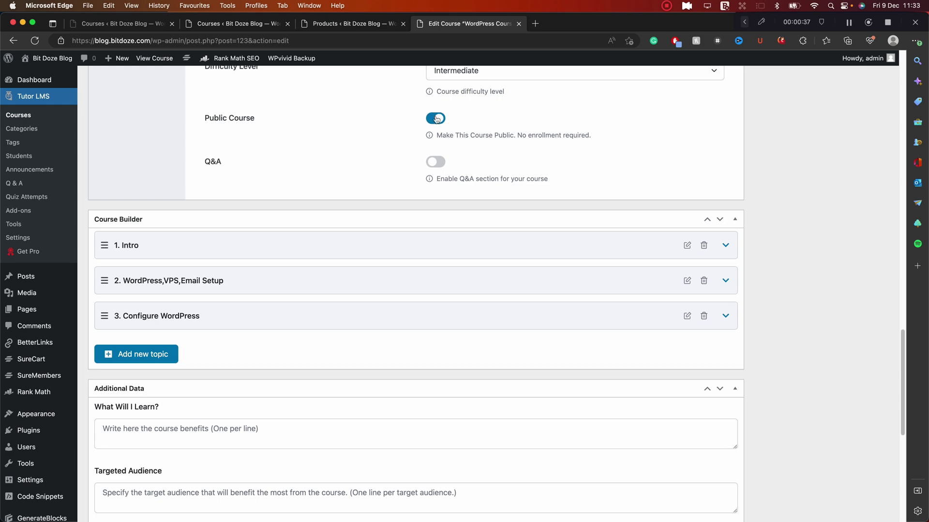
scroll(599, 290, up, 20)
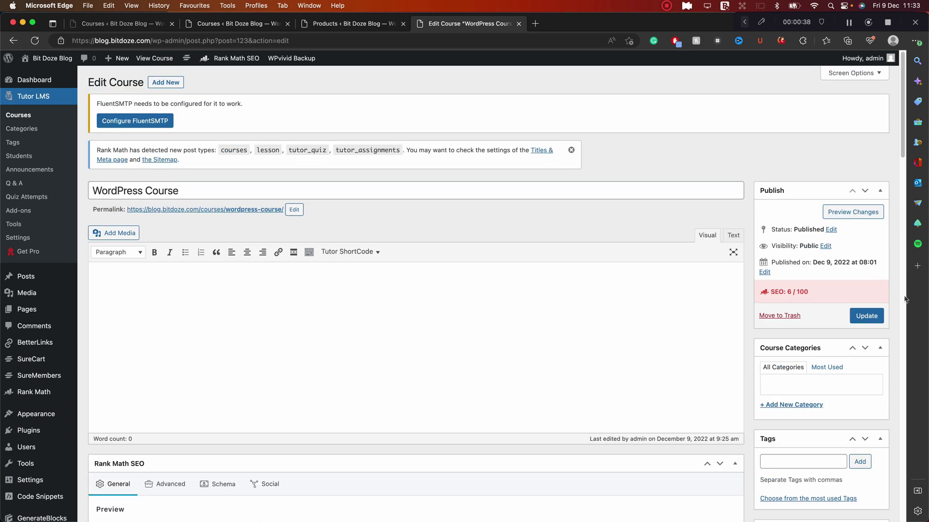
click(873, 321)
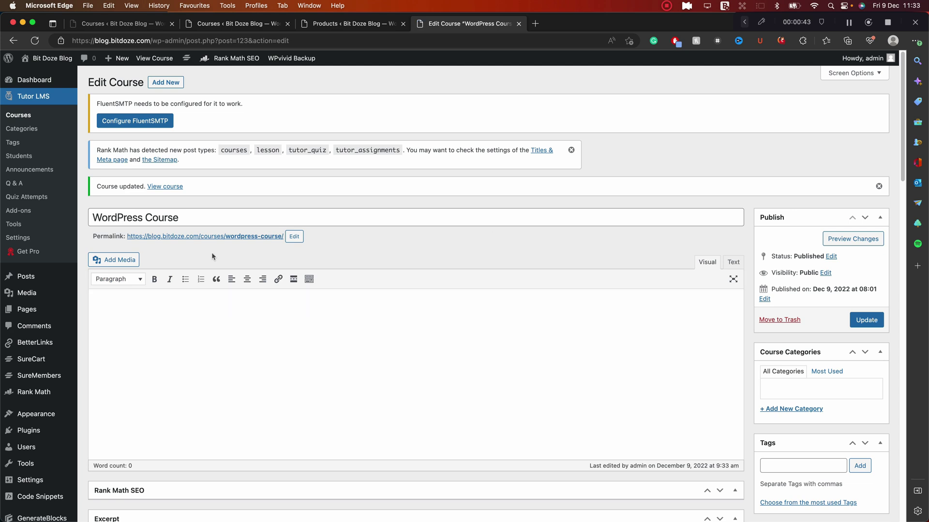
- Create a SureMembers access group named All Courses Subscription that protects all Tutor LMS lessons
click(43, 378)
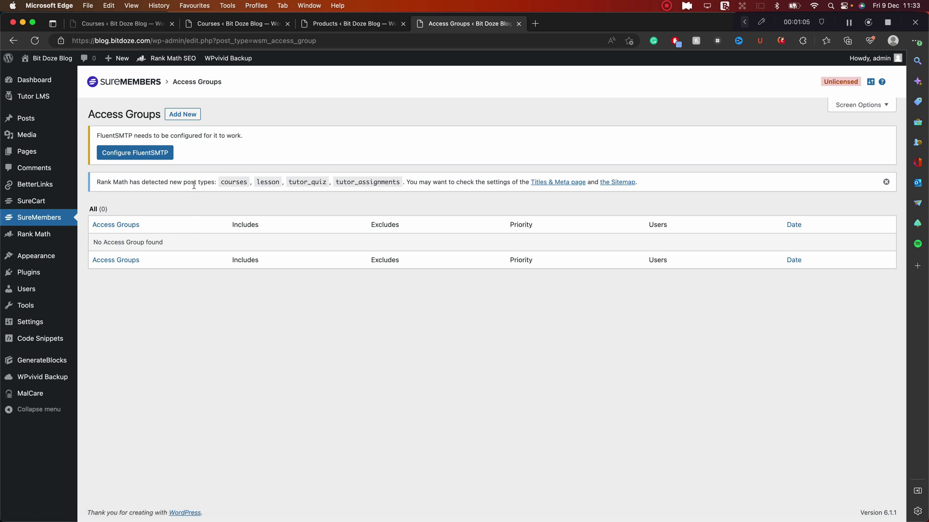
click(187, 117)
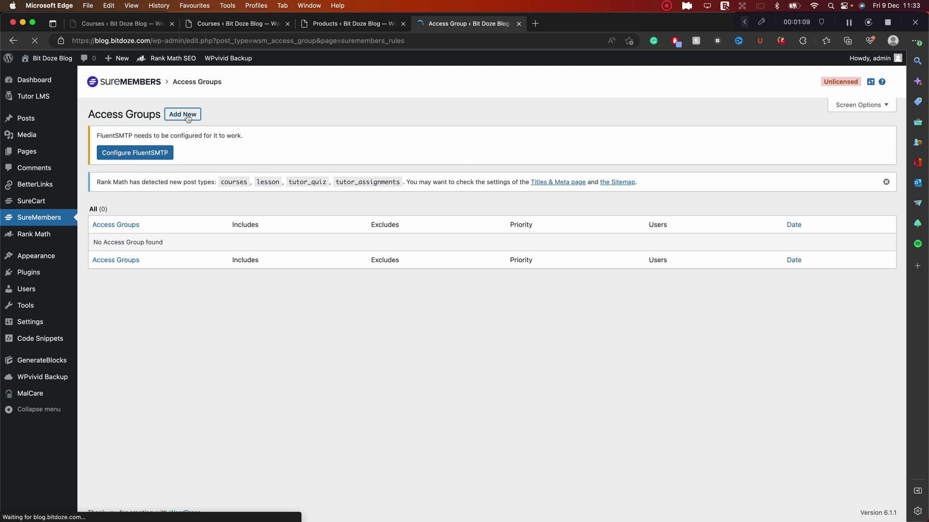
click(240, 173)
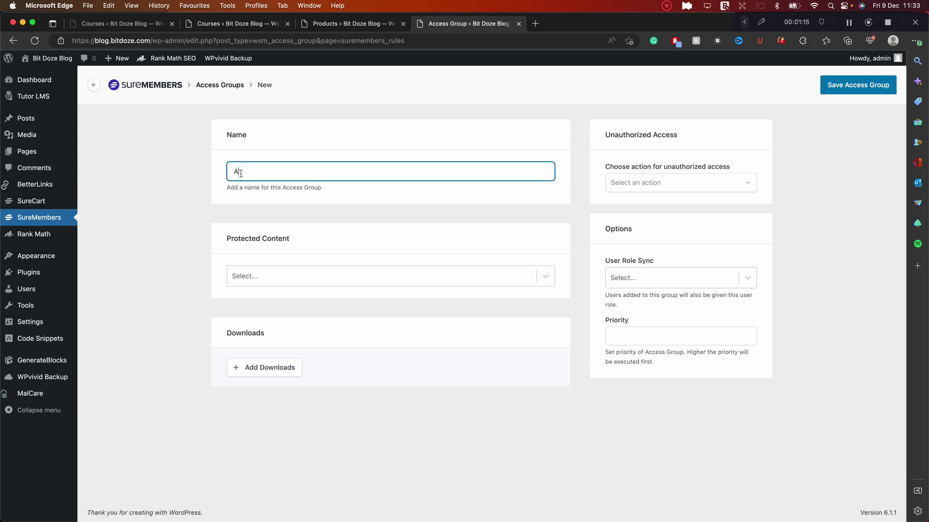
text(All Courses Subscription)
click(421, 276)
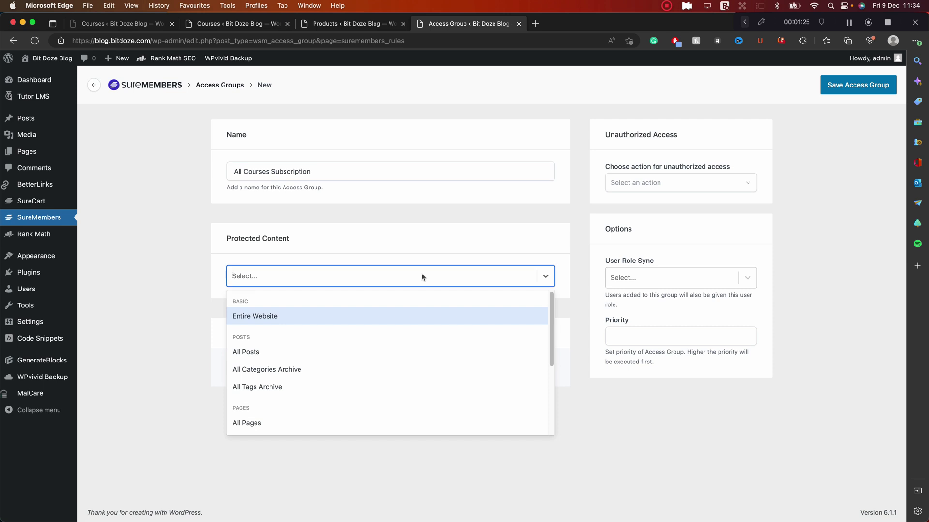
scroll(408, 329, down, 3)
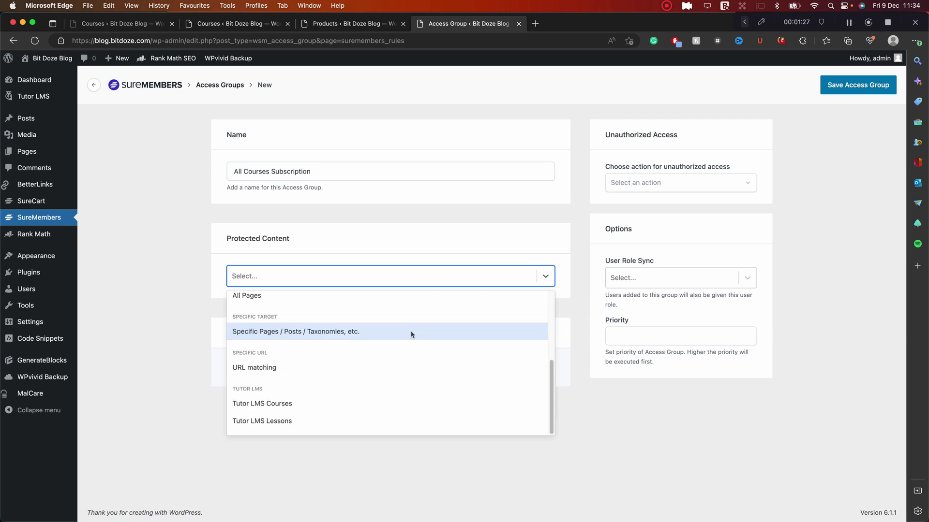
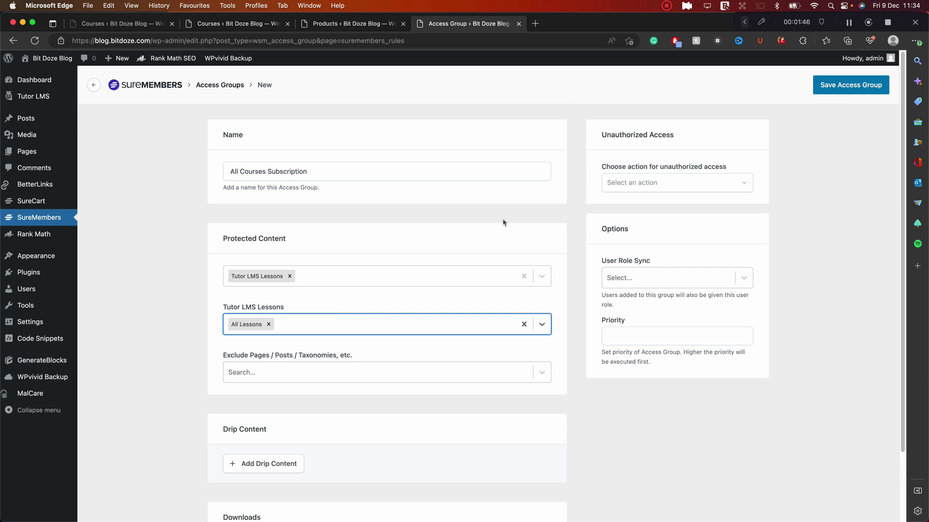
- Set the access group's unauthorized access action to Message, with In Content and Enable Excerpt switched on
click(715, 191)
click(714, 190)
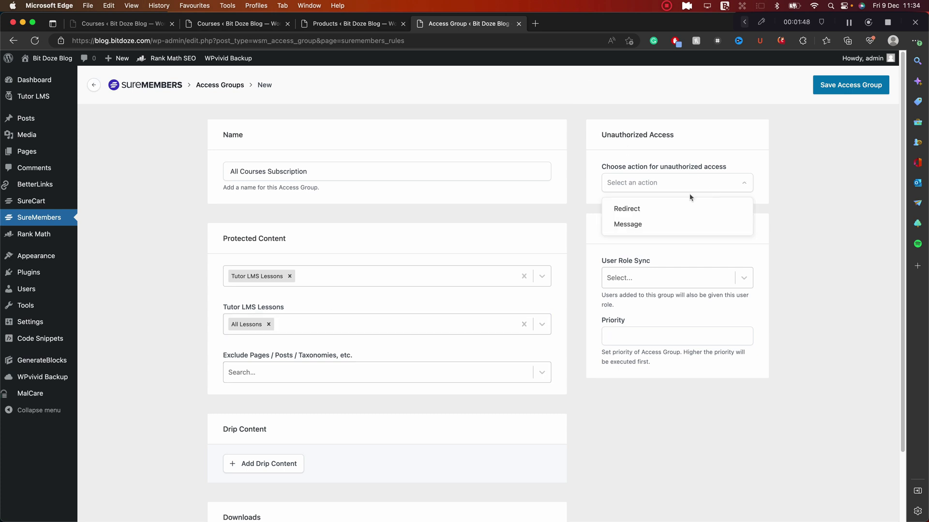
click(653, 225)
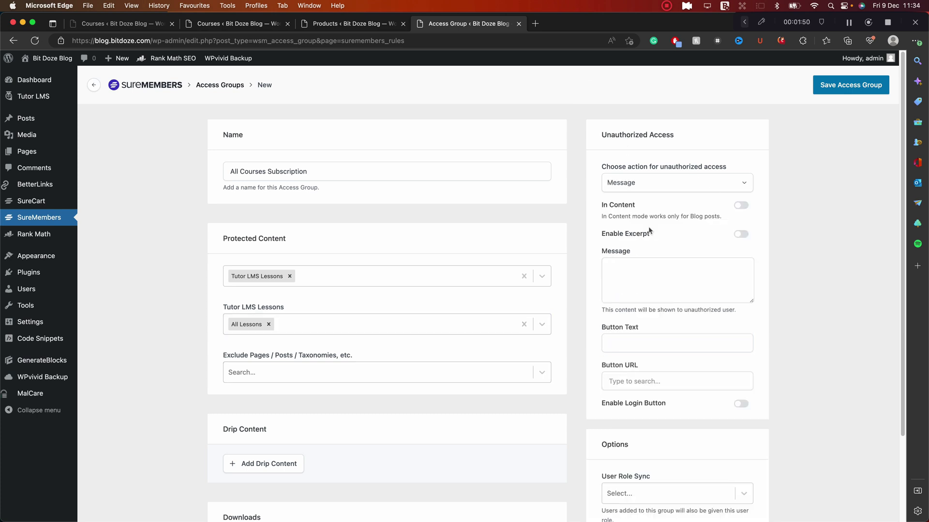
click(741, 207)
click(740, 236)
- Write the unauthorized access message "Buy a membership to access this." with correct spelling
click(668, 270)
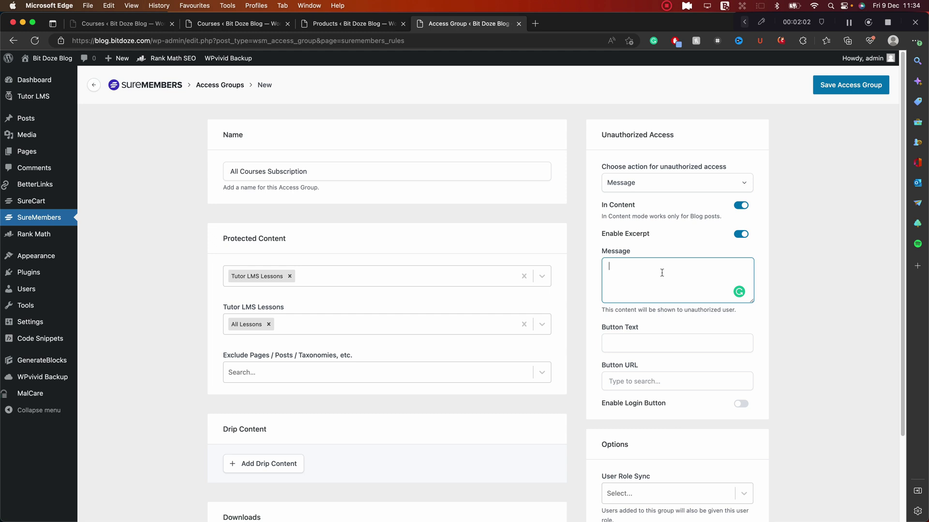
text(Buy A me)
text(member)
text(ship to accees this)
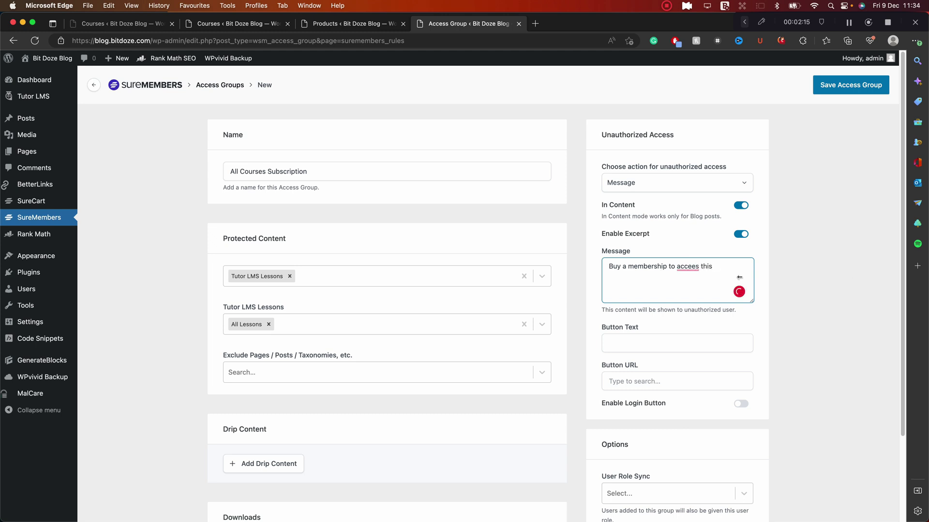
click(687, 266)
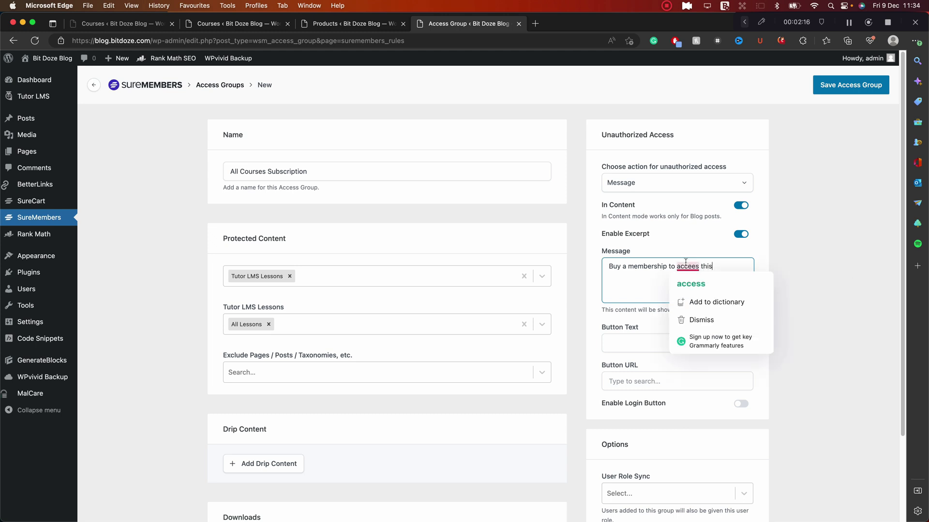
click(692, 283)
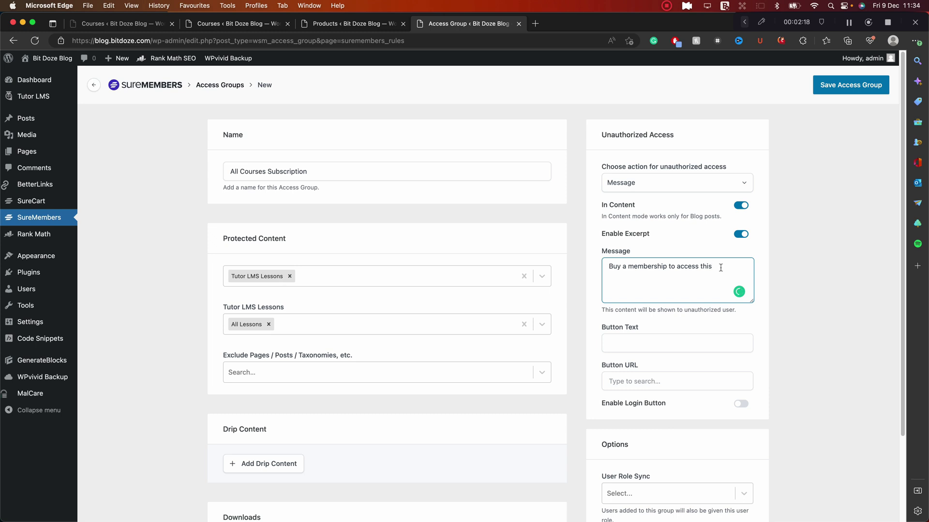
- Add a "Buy Membership" button linking to /plans/, enable the login button, and save the access group
click(656, 345)
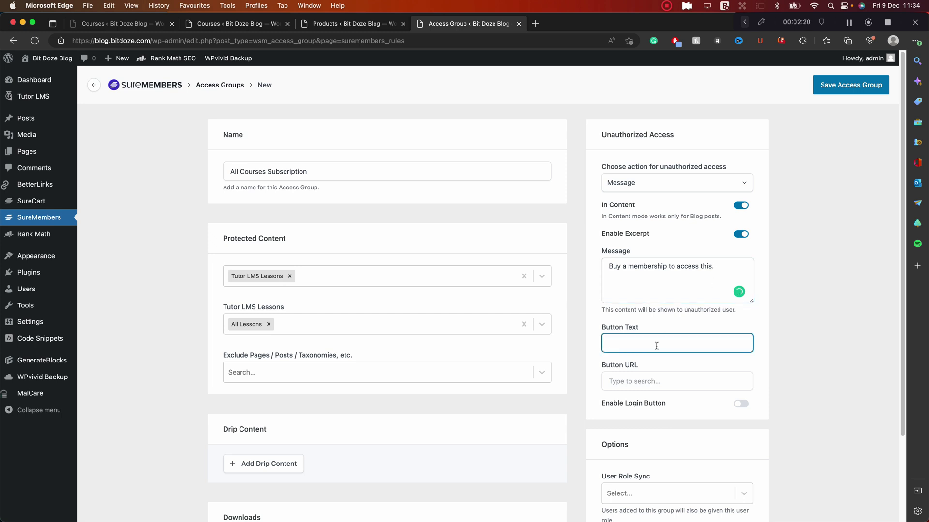
text(Buy Membership)
click(660, 384)
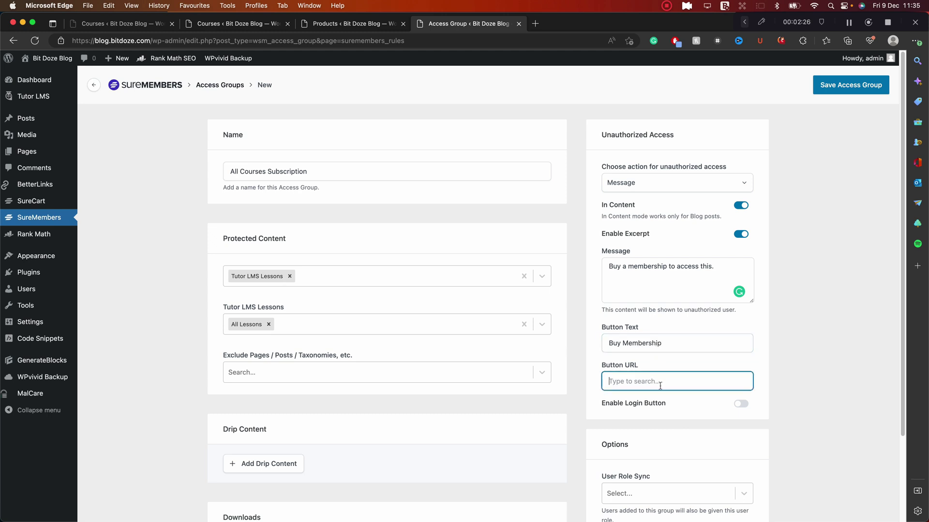
text(/plans/)
click(742, 404)
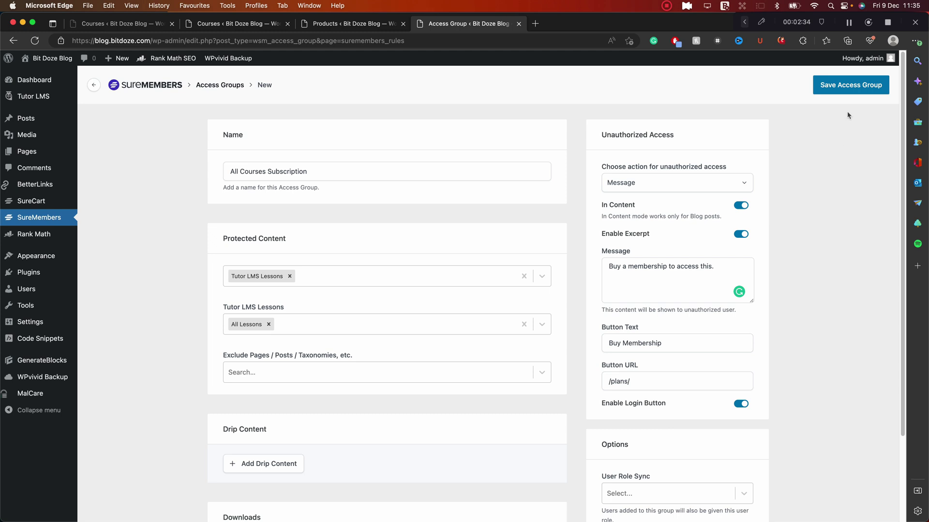
click(846, 92)
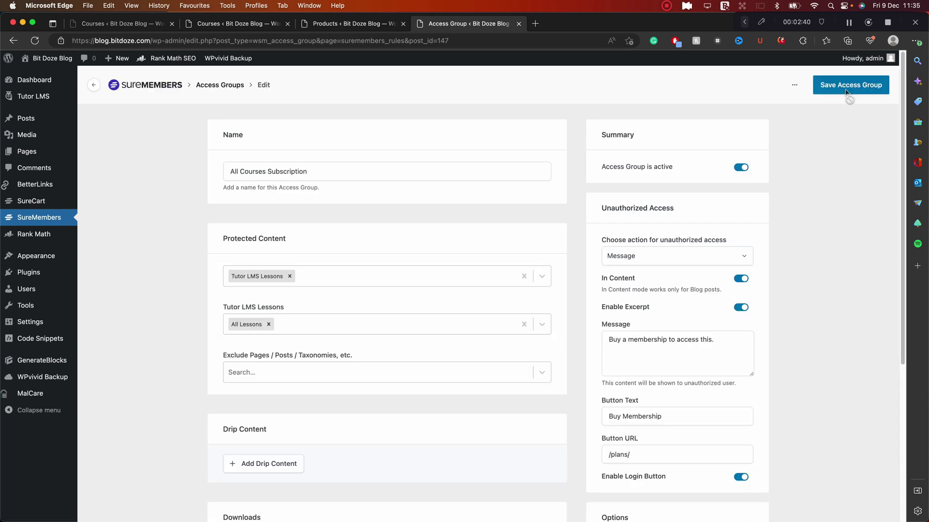
- Open the Membership product in SureCart for editing
click(253, 170)
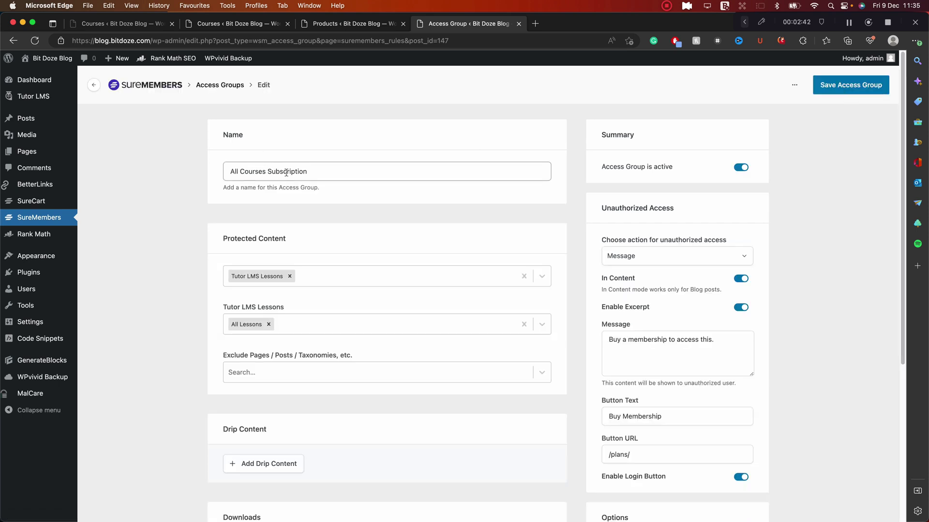
mouse_move(49, 203)
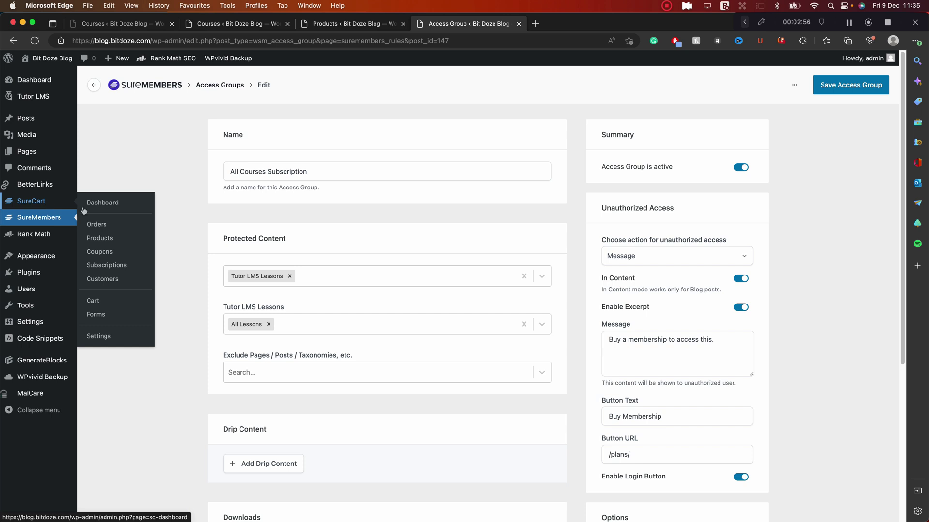
click(98, 239)
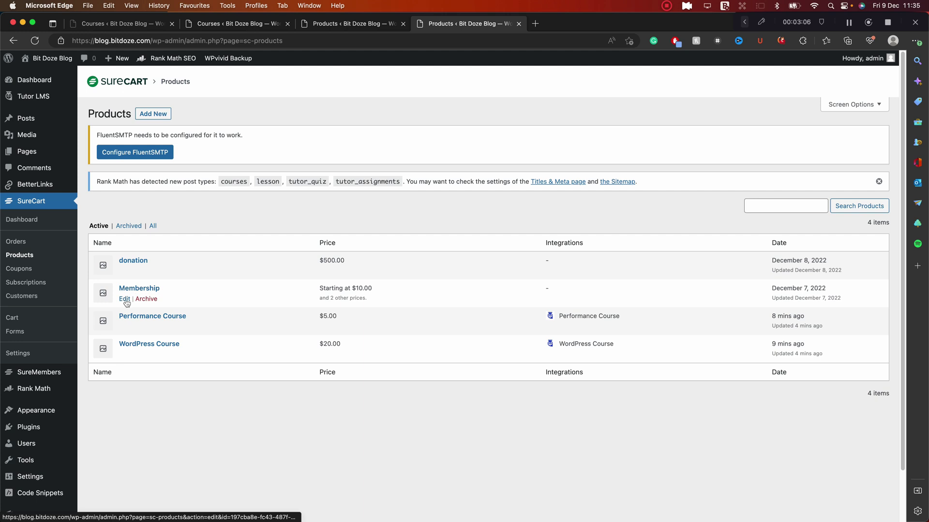
click(125, 300)
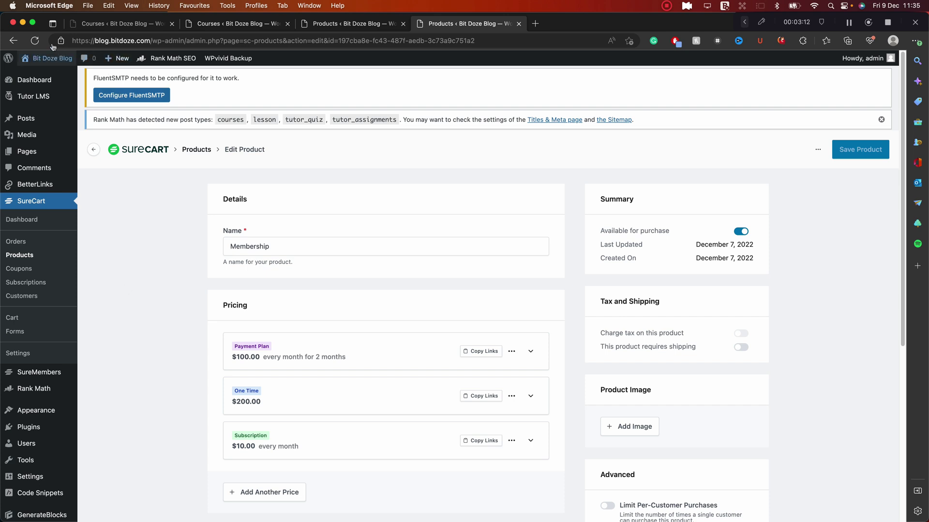
- Return to the products list and create a new product named "All Courses Membership"
click(14, 42)
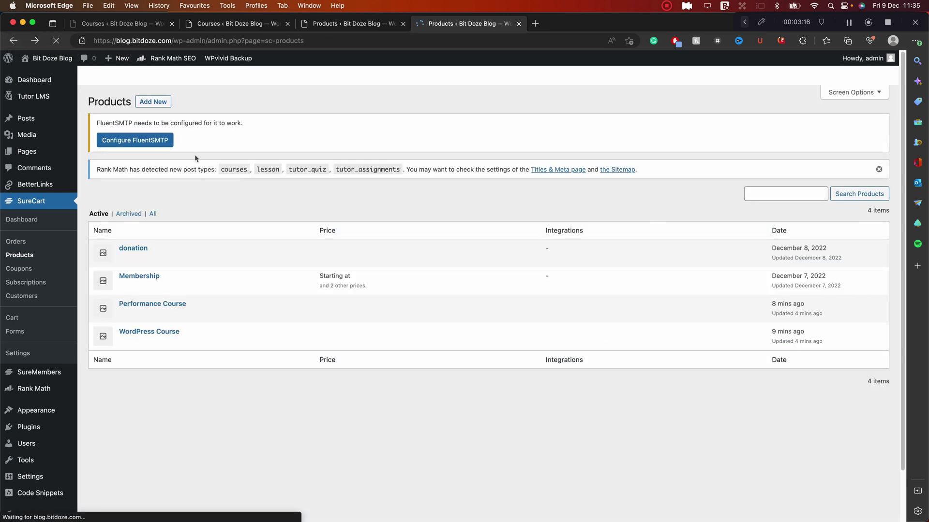
click(156, 113)
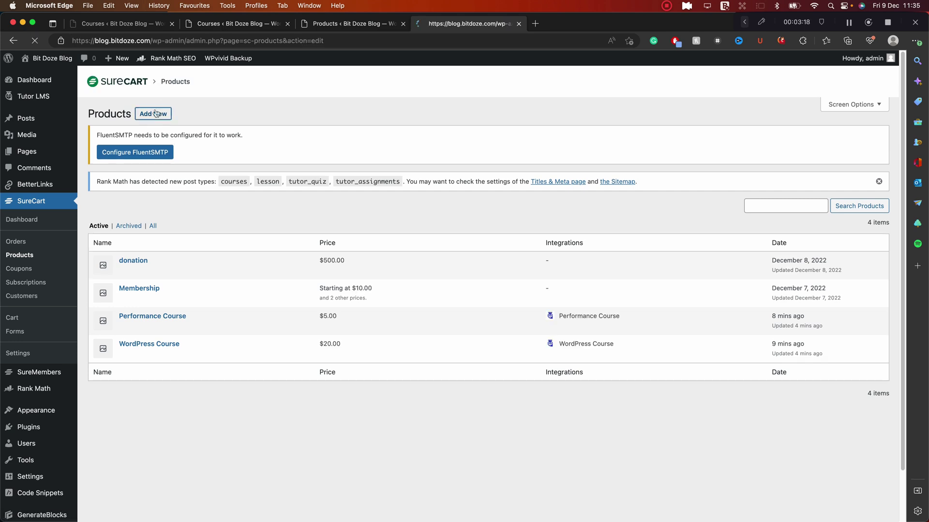
click(356, 371)
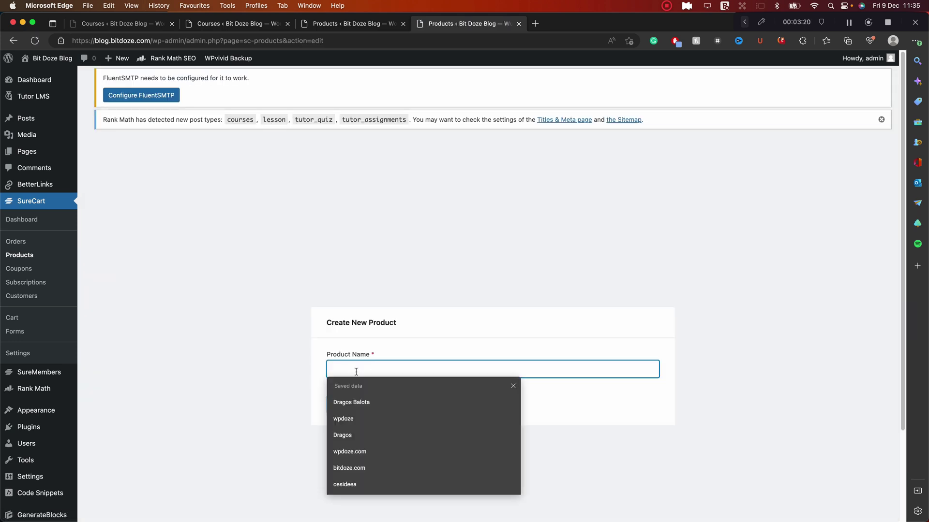
text(All Courses Membership)
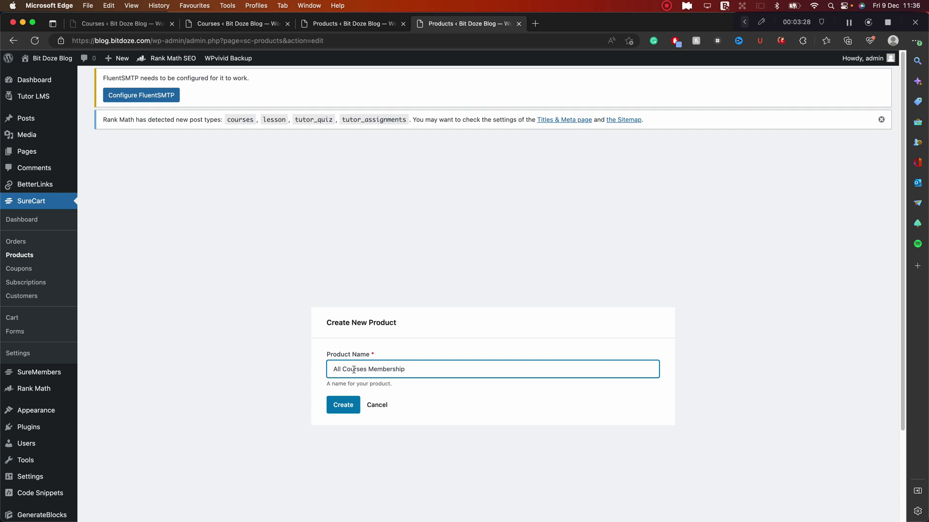
click(344, 405)
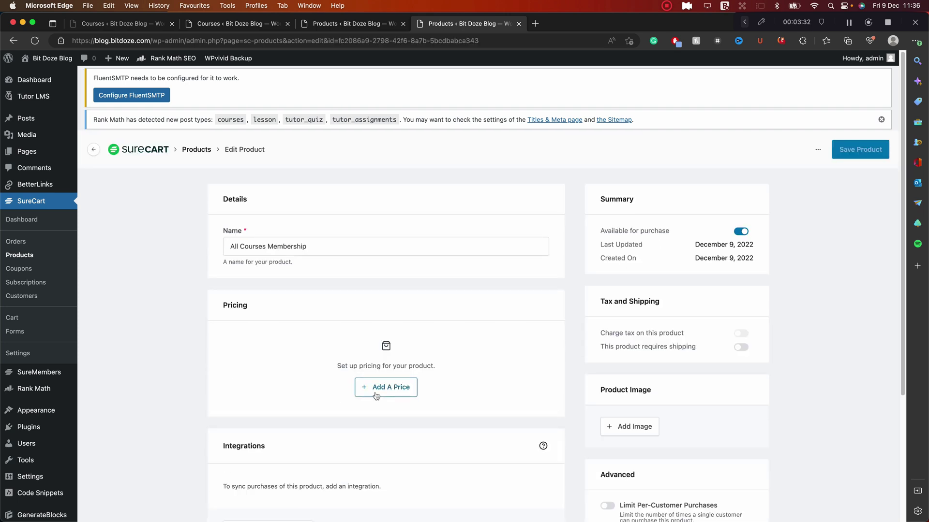
- Add a Subscription price of US$10 repeating every 1 month to the All Courses Membership product
click(376, 395)
click(370, 248)
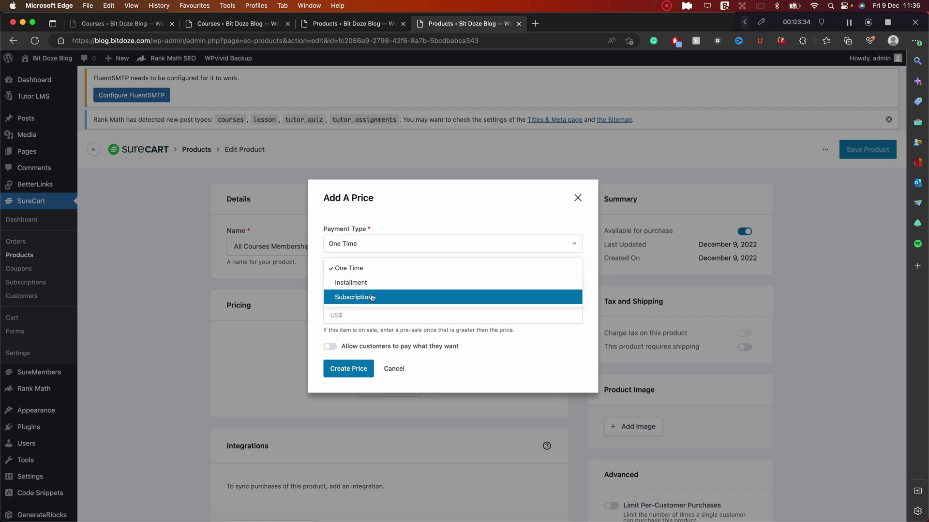
click(372, 297)
click(352, 260)
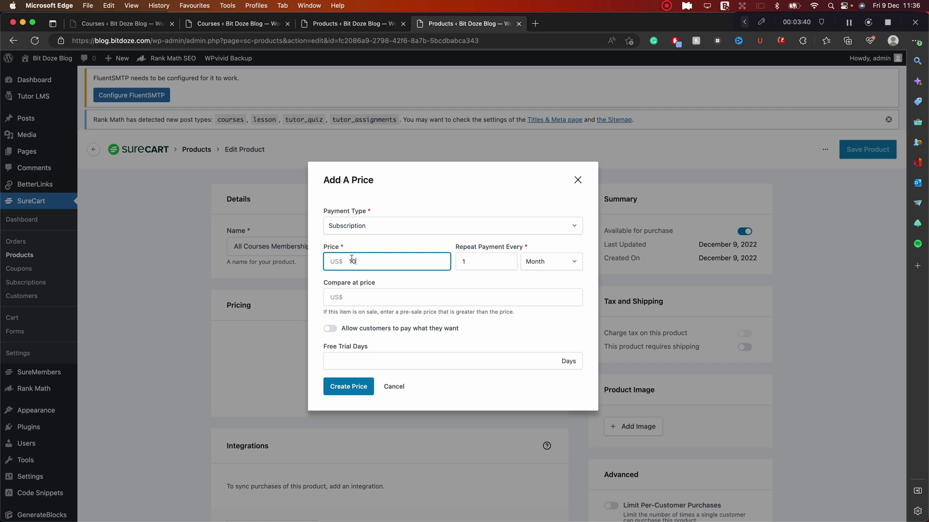
text(10)
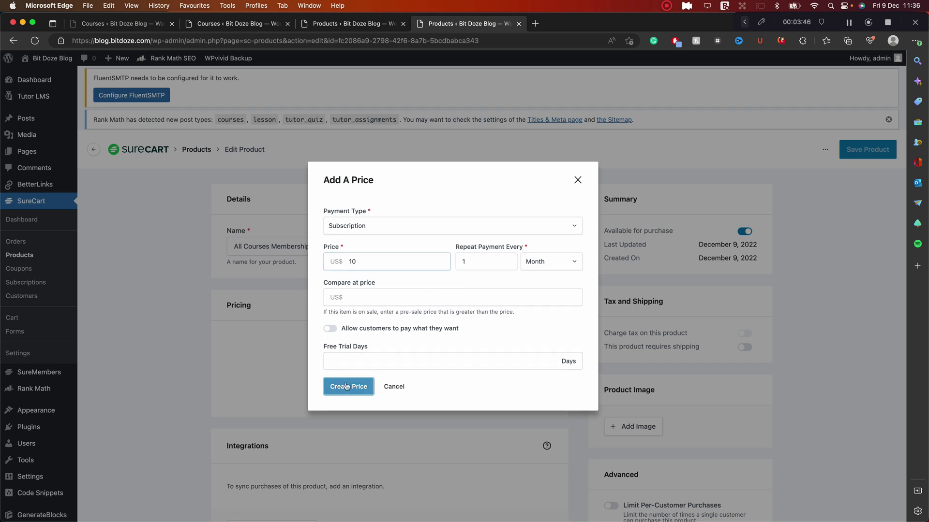
click(349, 386)
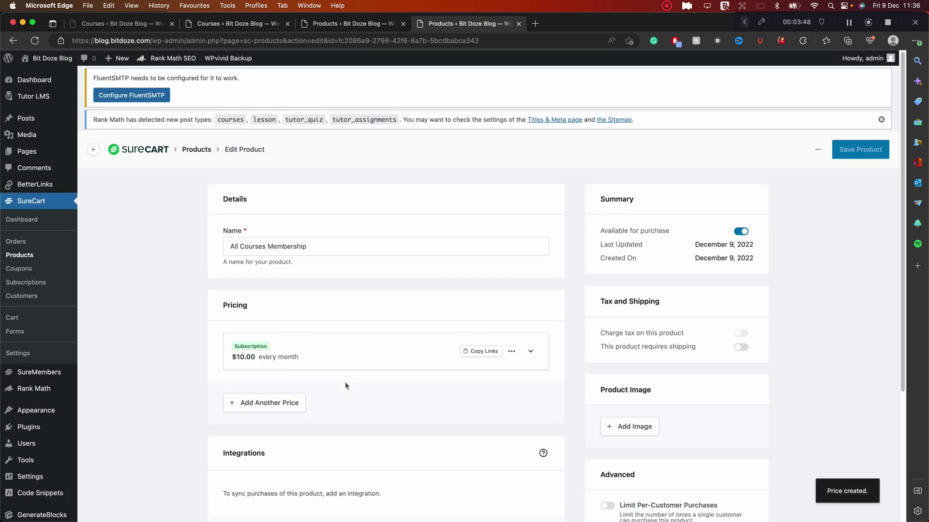
- Add a SureMembers integration to the product, linked to the All Courses Subscription access group
scroll(357, 359, down, 5)
click(300, 361)
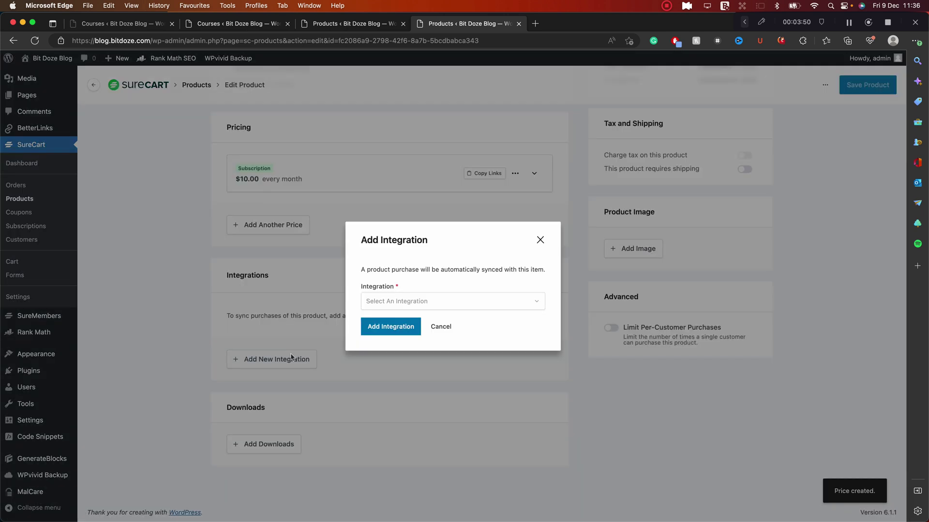
click(440, 300)
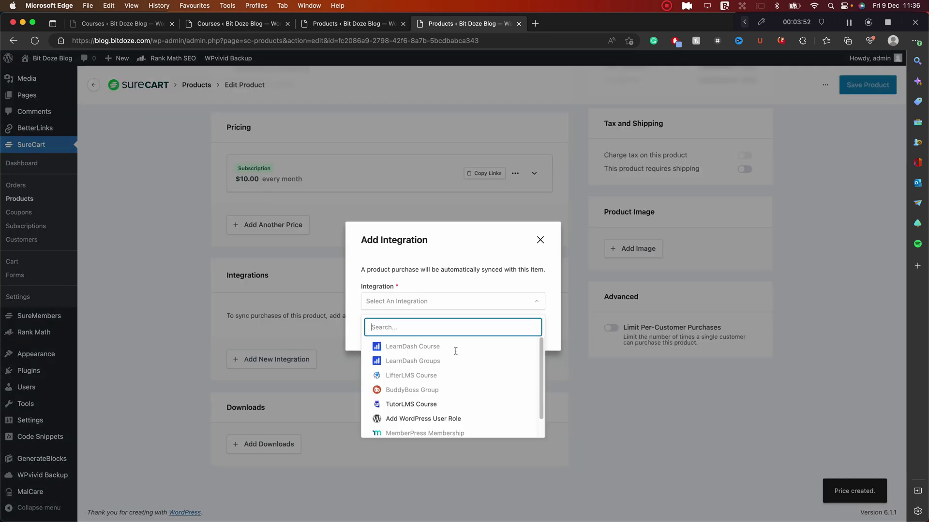
scroll(459, 367, down, 2)
click(417, 427)
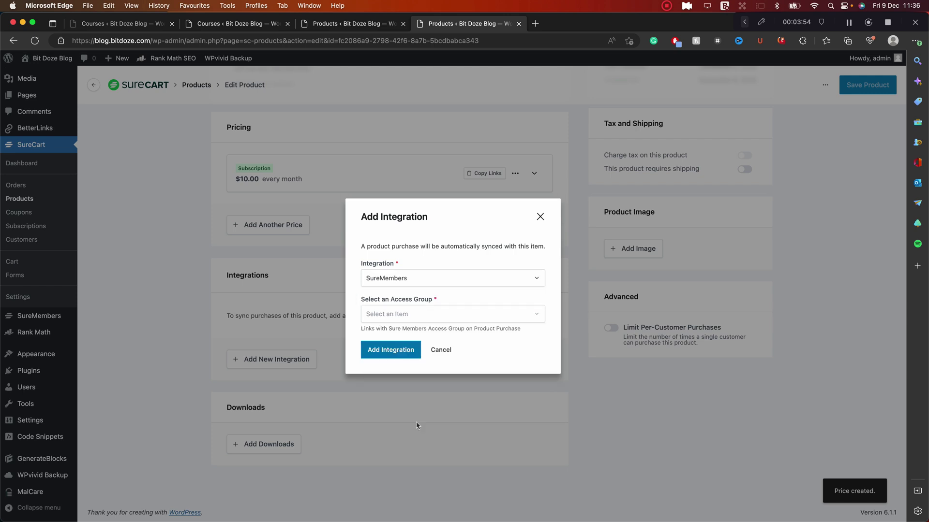
click(424, 314)
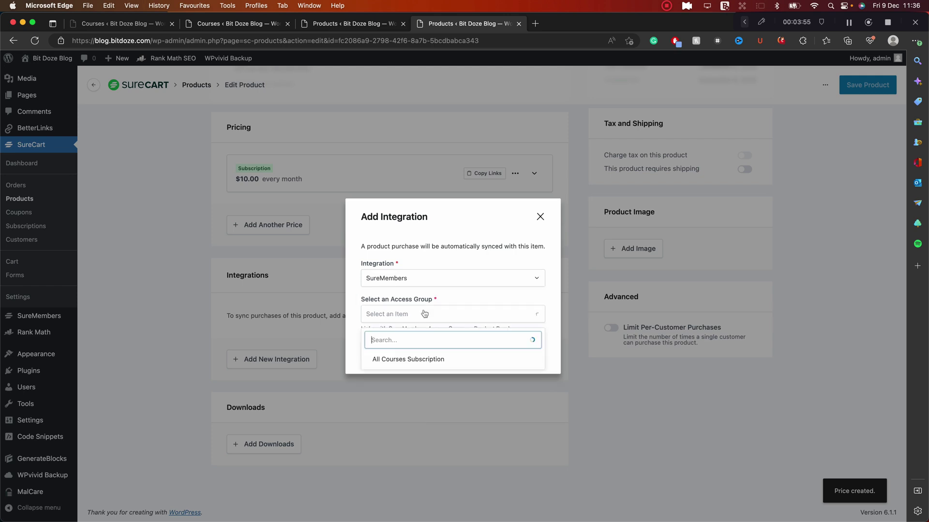
click(411, 358)
click(404, 354)
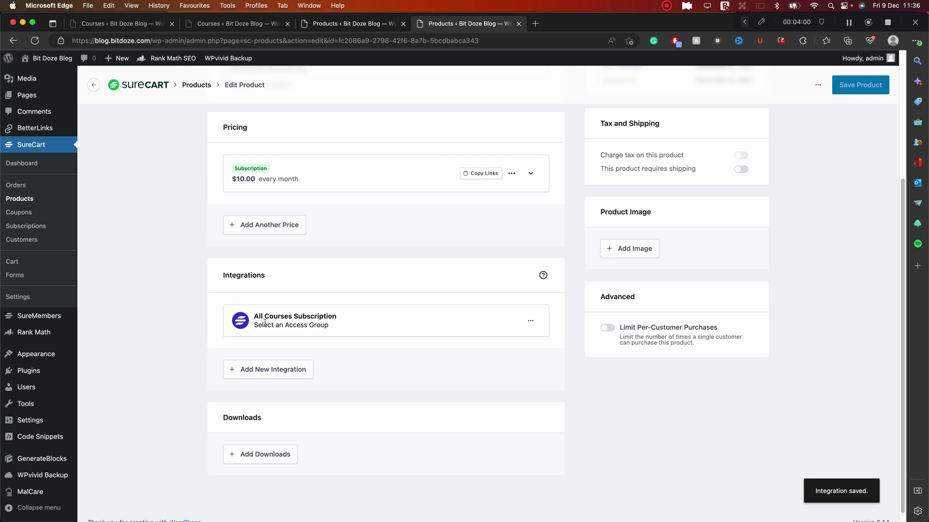
scroll(570, 206, up, 2)
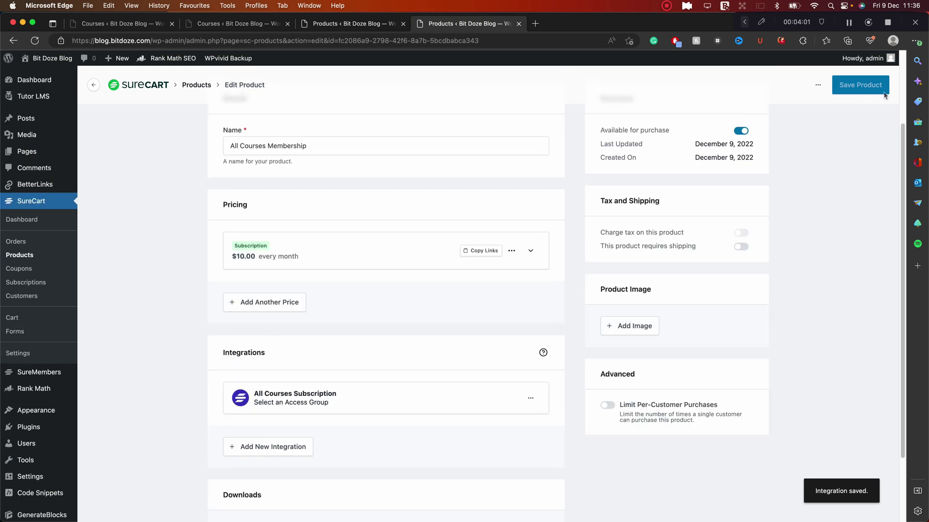
- Start a new SureCart checkout form titled "All Subscription Form" using the Simple starting design
click(24, 258)
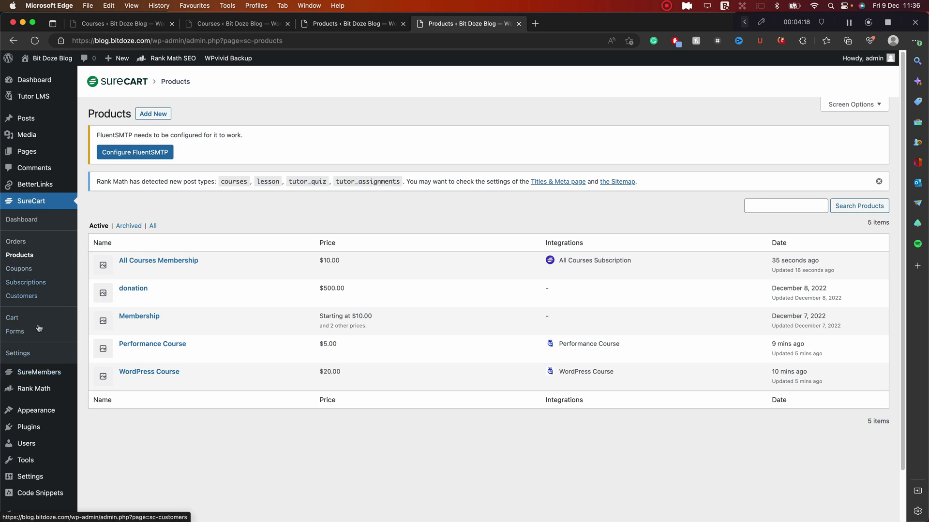
click(25, 334)
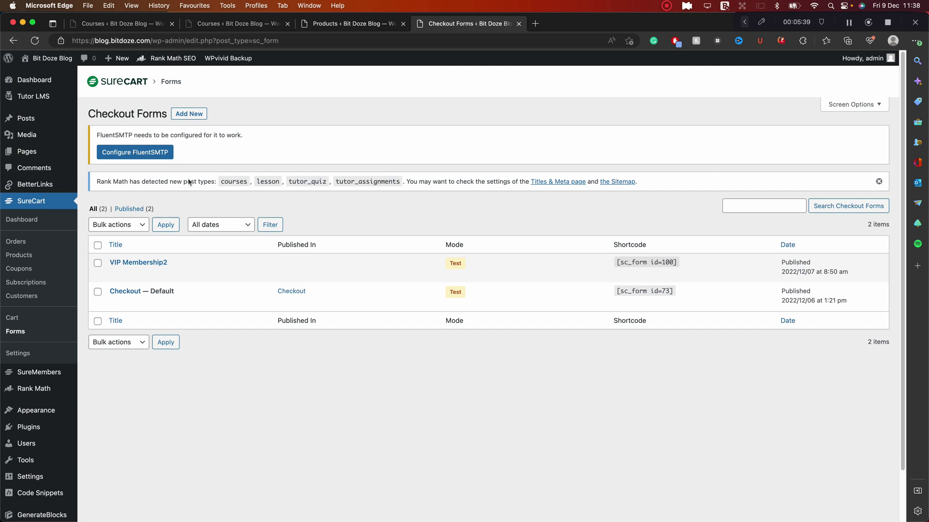
click(189, 114)
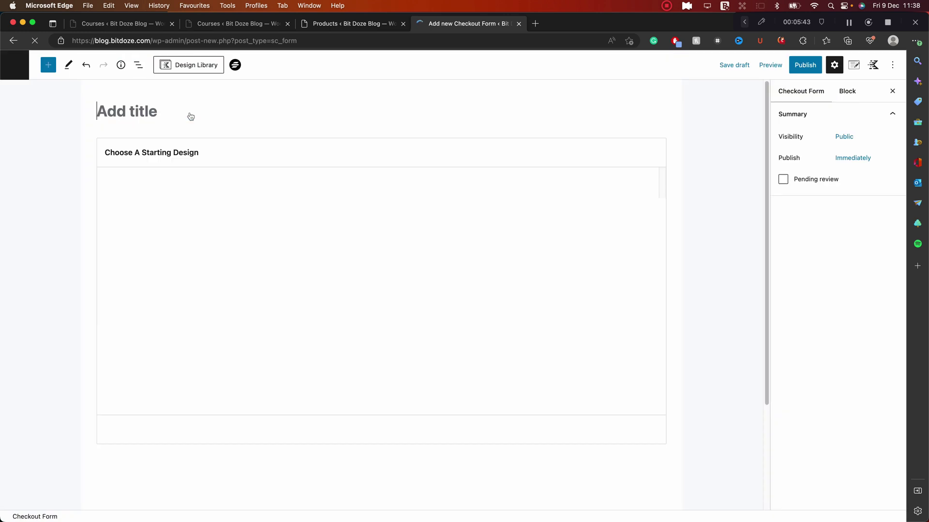
text(A)
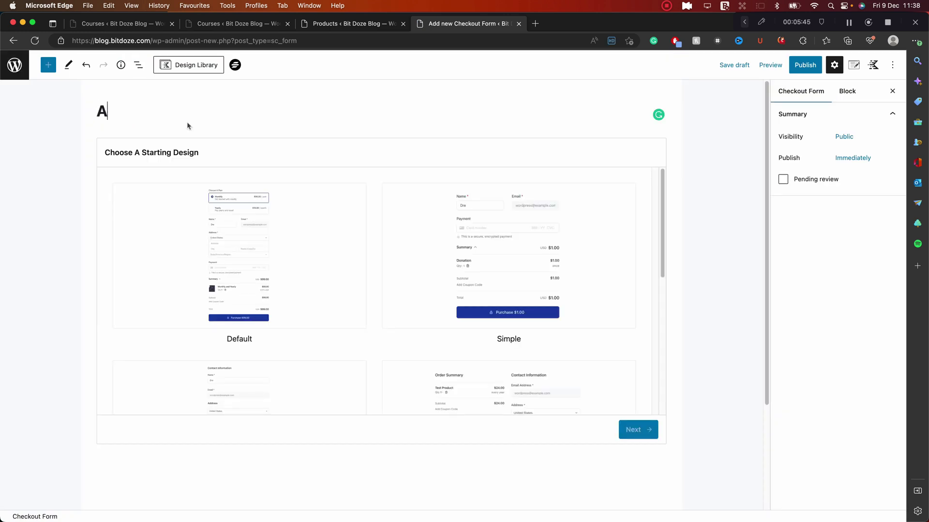
text(ll Subscription )
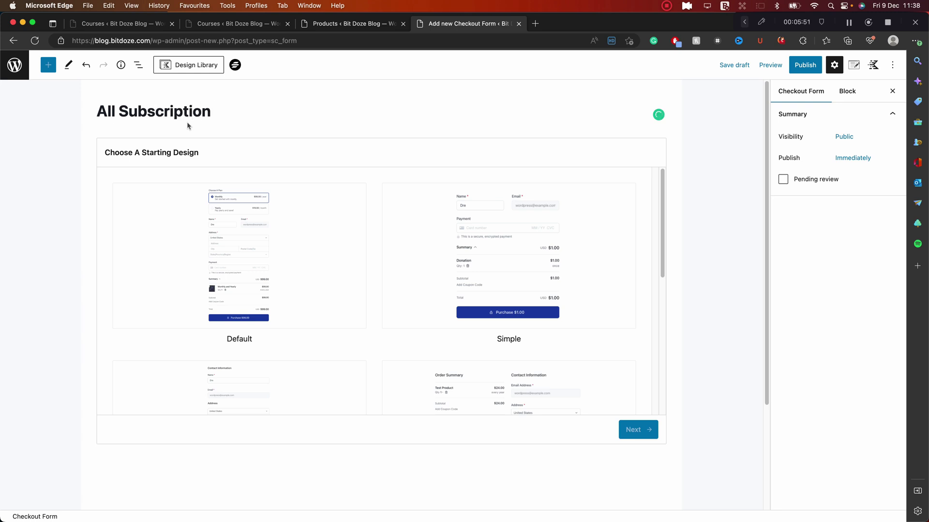
text(Form)
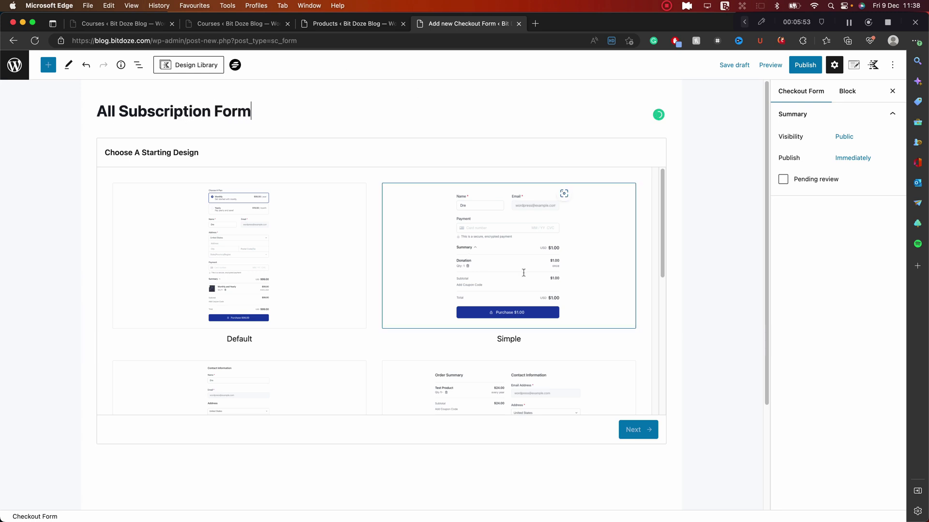
click(514, 255)
click(637, 431)
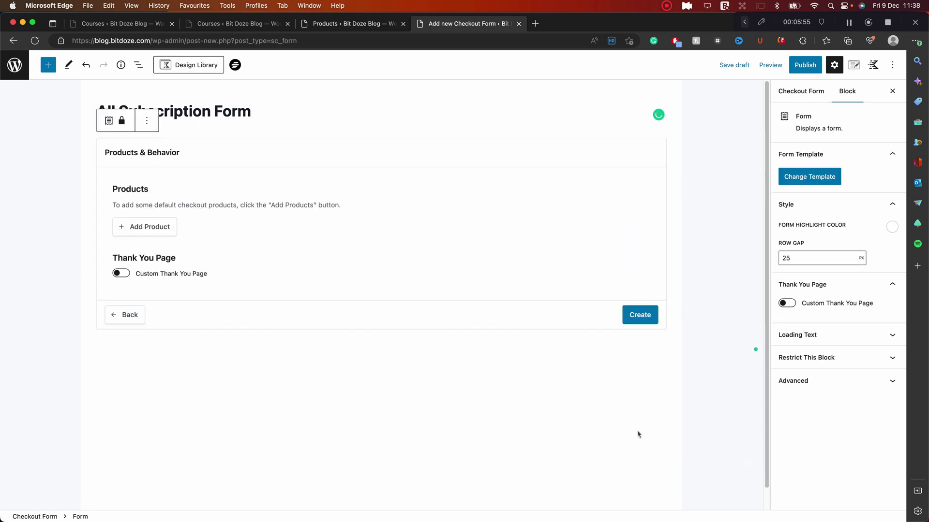
- Create the form with the US$10 monthly All Courses Membership product and switch it to Test mode
click(157, 228)
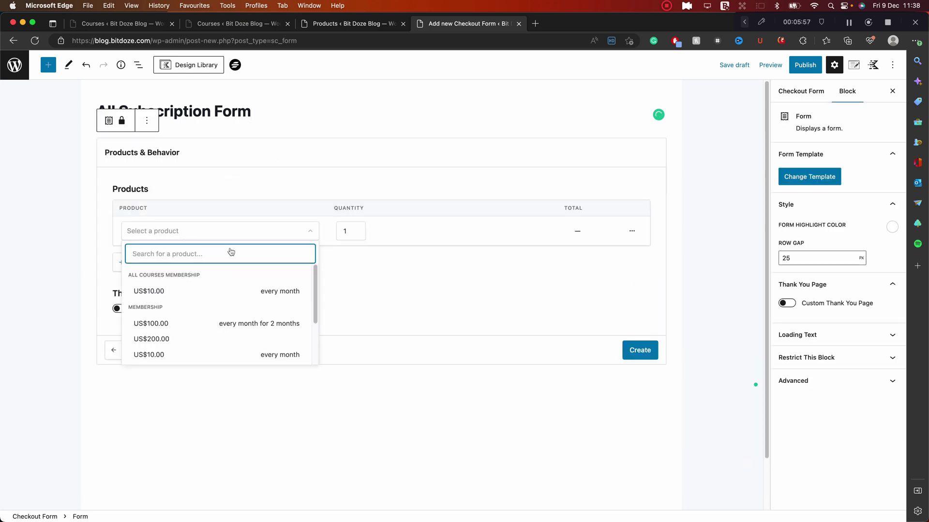
click(199, 292)
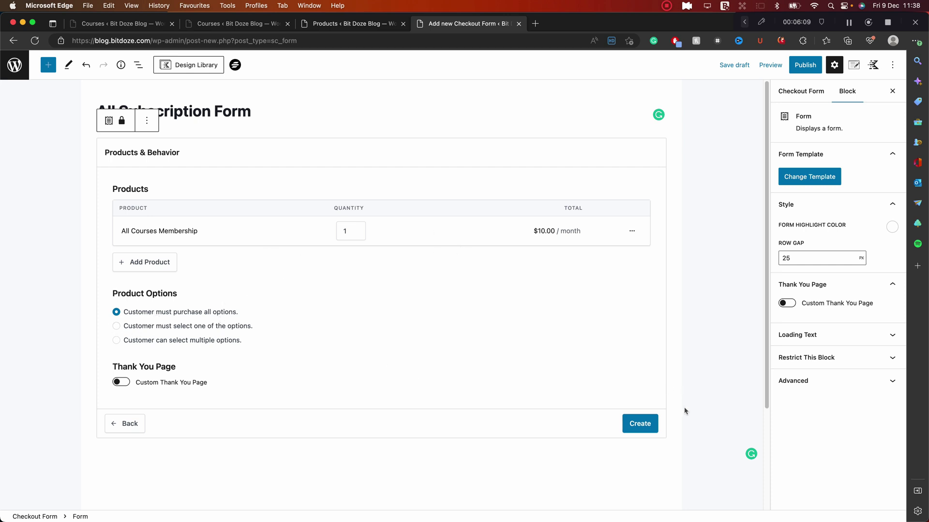
click(651, 428)
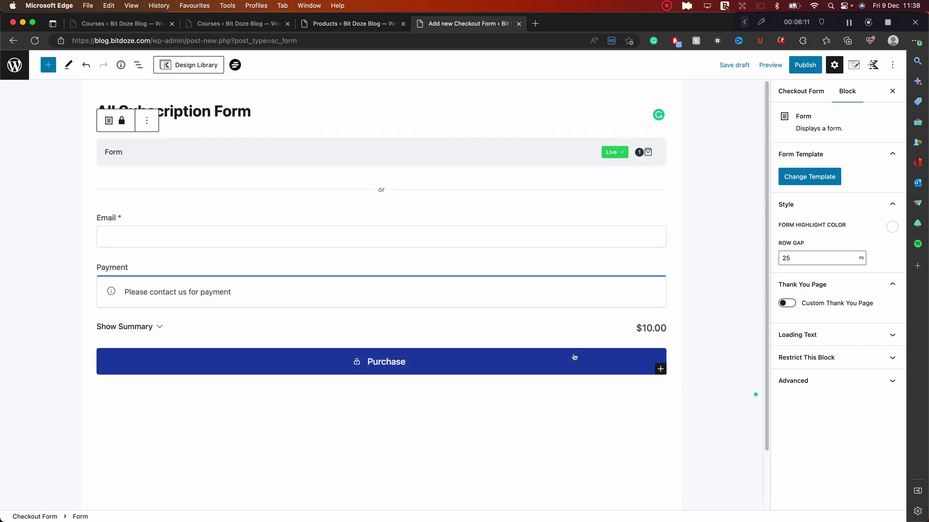
click(623, 154)
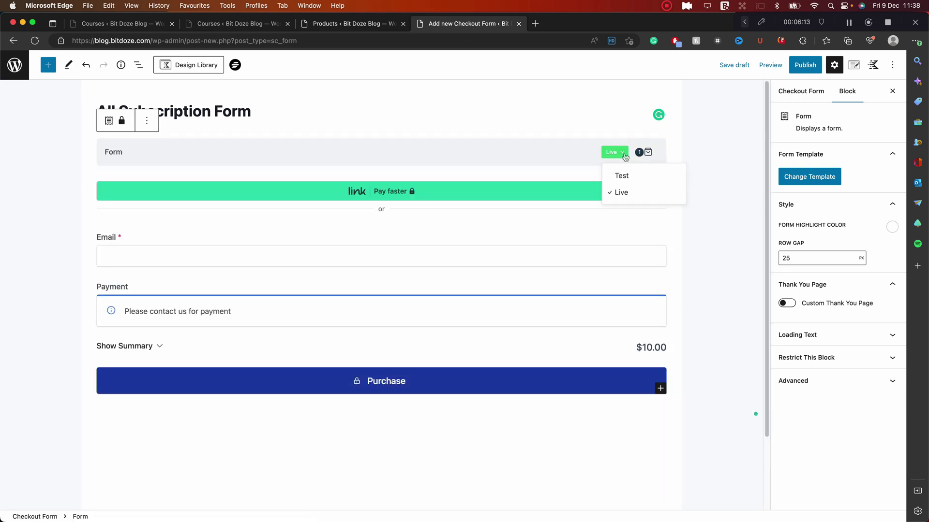
click(624, 177)
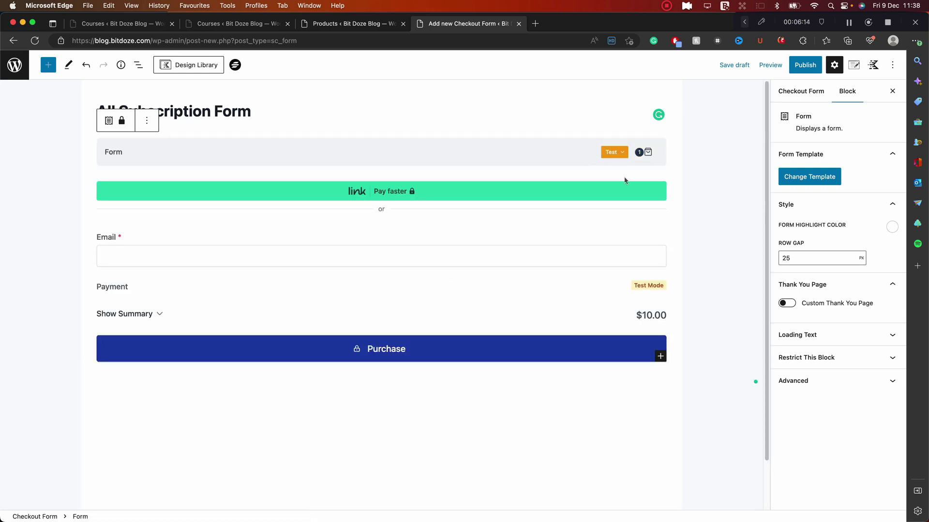
- Unlock the Form block in the list view by turning off Disable movement and Prevent removal
click(214, 255)
click(140, 68)
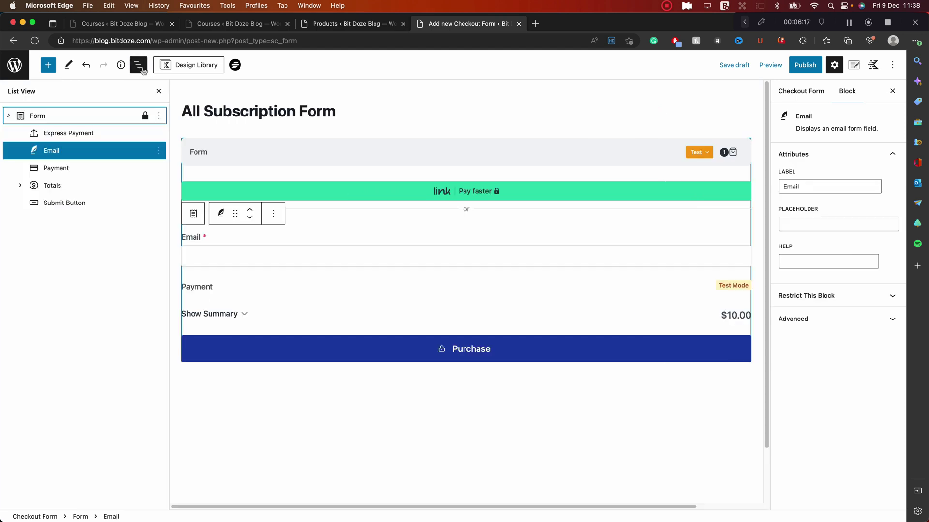
click(144, 115)
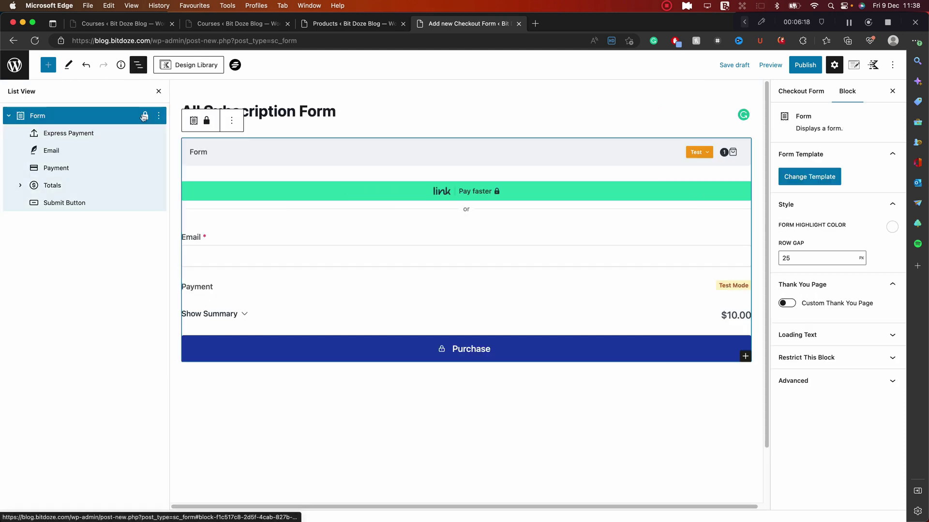
click(206, 121)
click(536, 291)
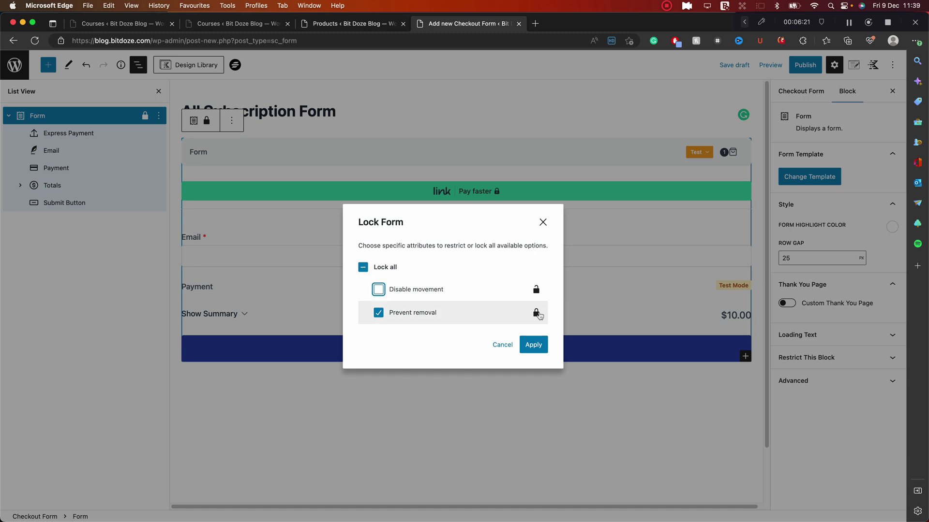
click(536, 313)
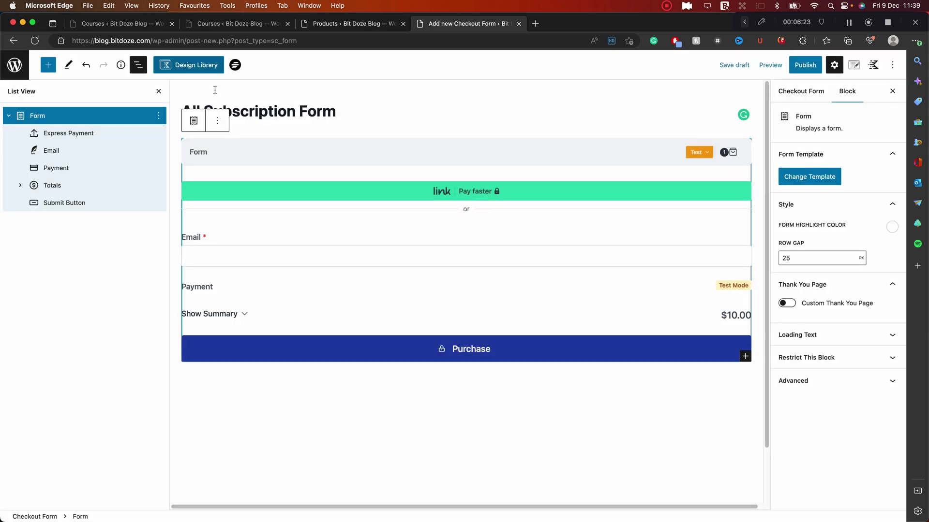
- Insert a SureCart Password field directly after the Email field and publish the checkout form
mouse_move(467, 225)
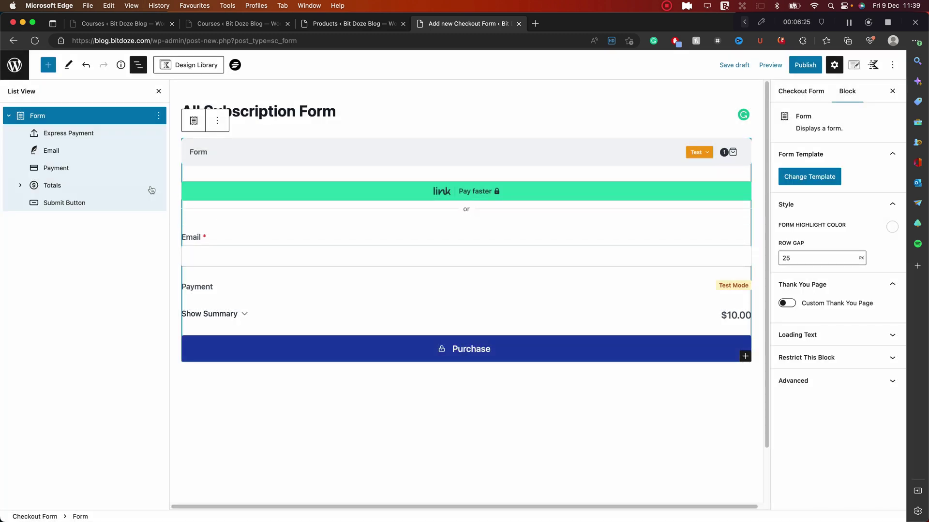
click(68, 151)
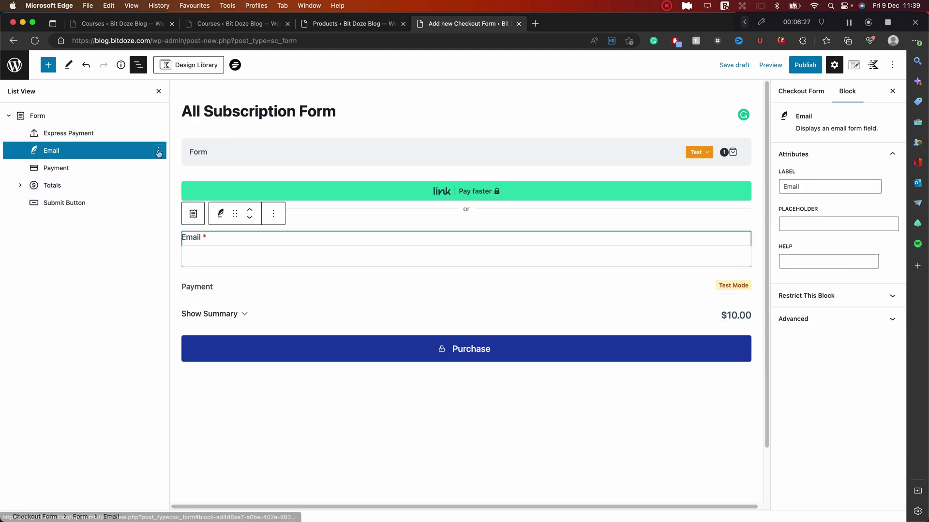
click(155, 151)
click(198, 264)
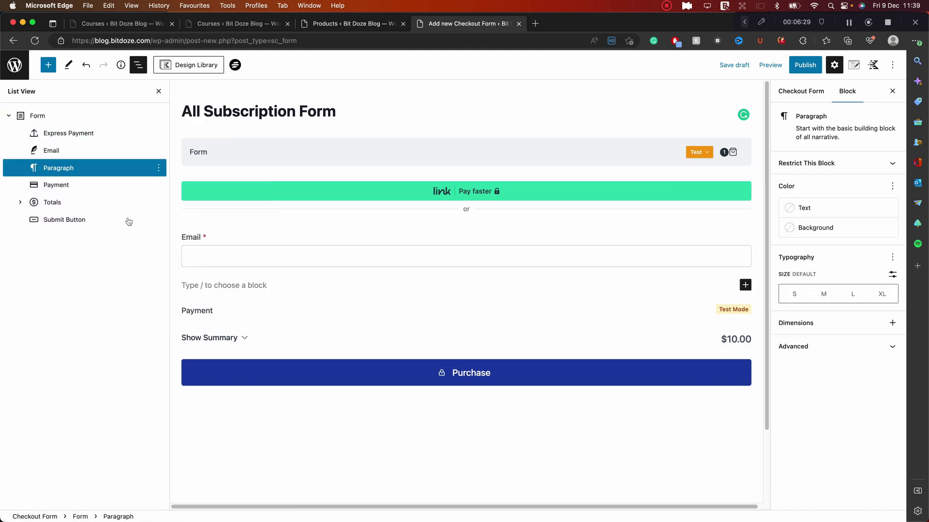
click(48, 64)
scroll(103, 237, down, 3)
scroll(103, 237, down, 10)
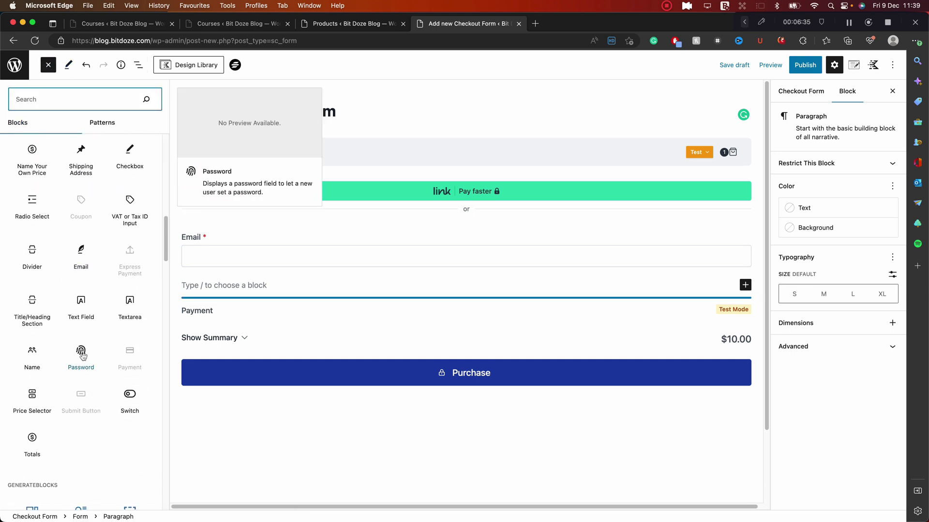
click(81, 350)
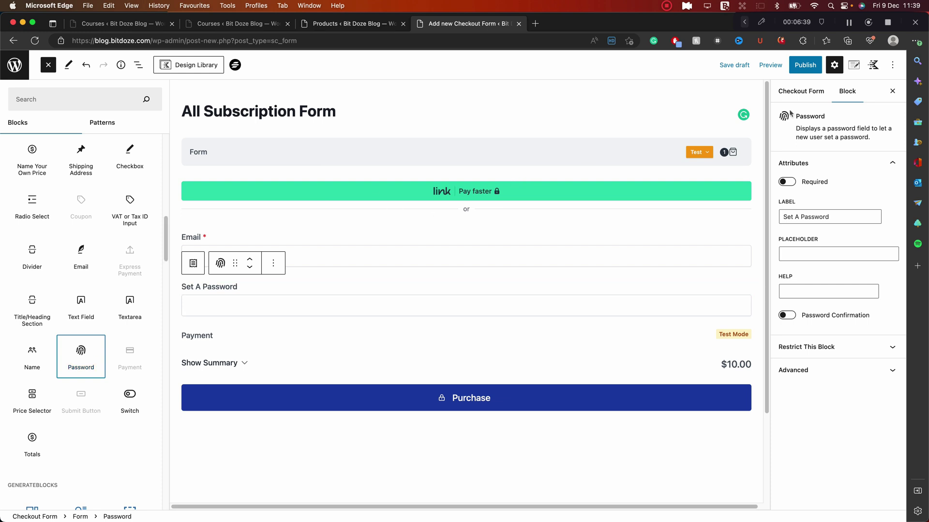
click(806, 65)
click(807, 66)
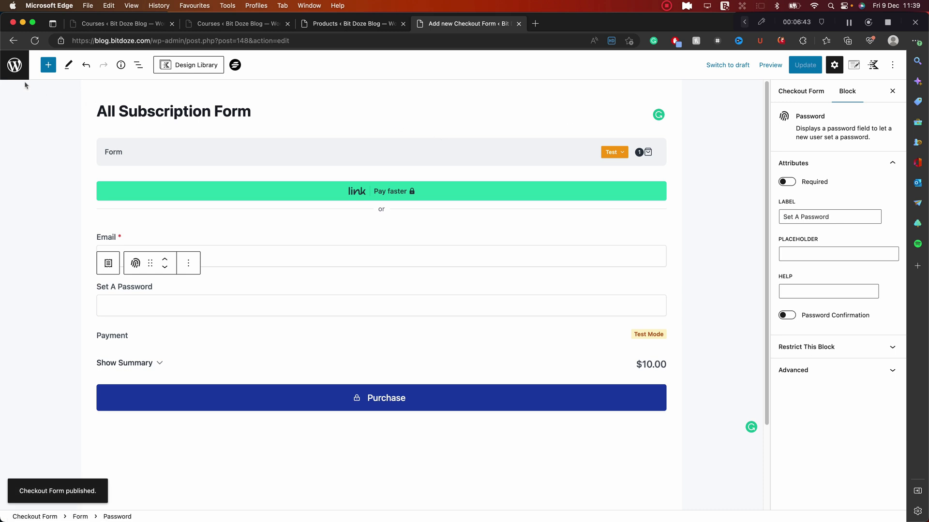
- Leave the form editor and open the site's Plans page for editing
click(15, 66)
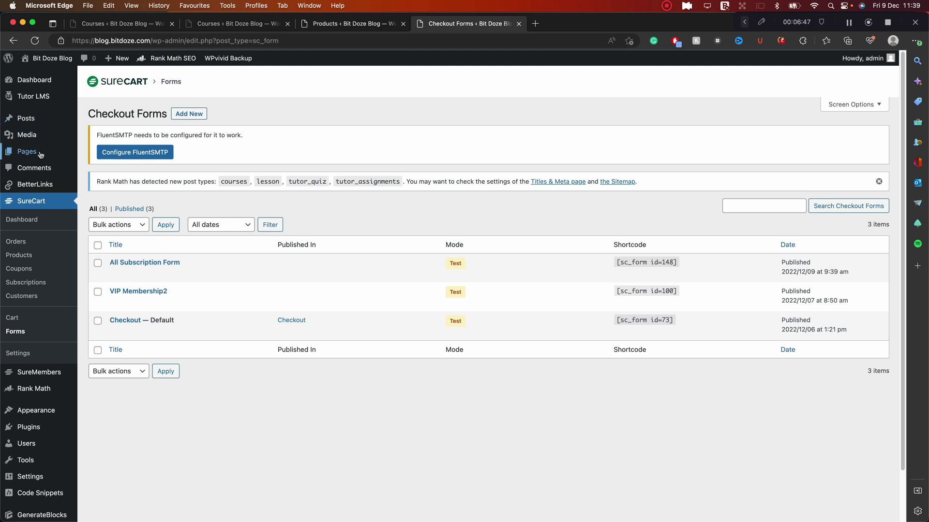
click(96, 152)
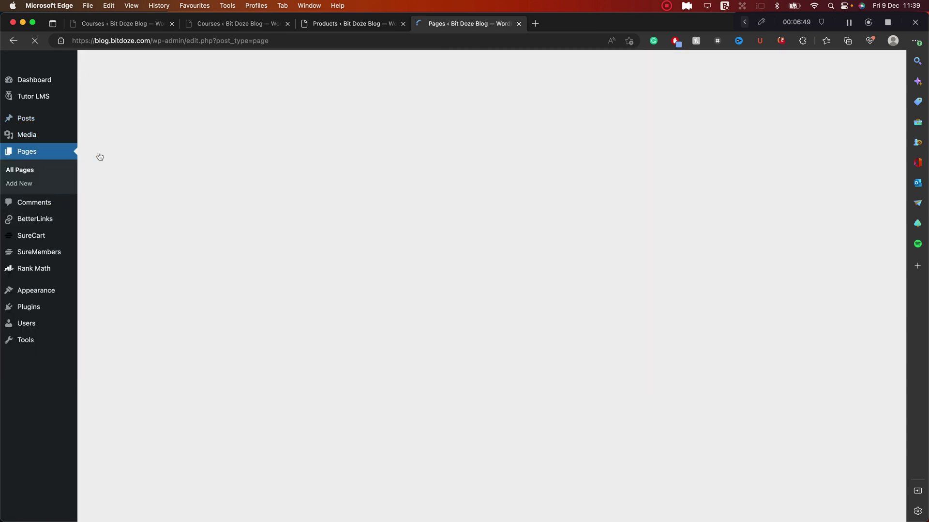
scroll(235, 254, down, 5)
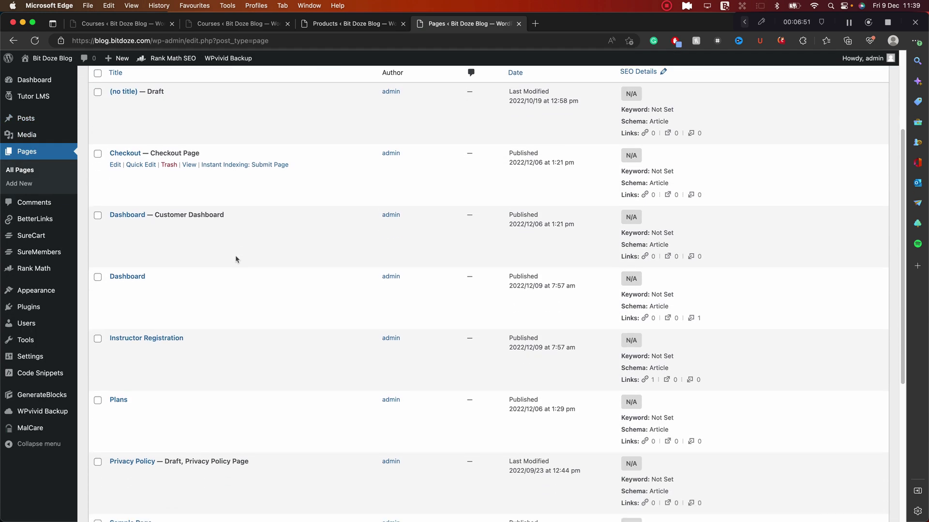
scroll(139, 305, down, 2)
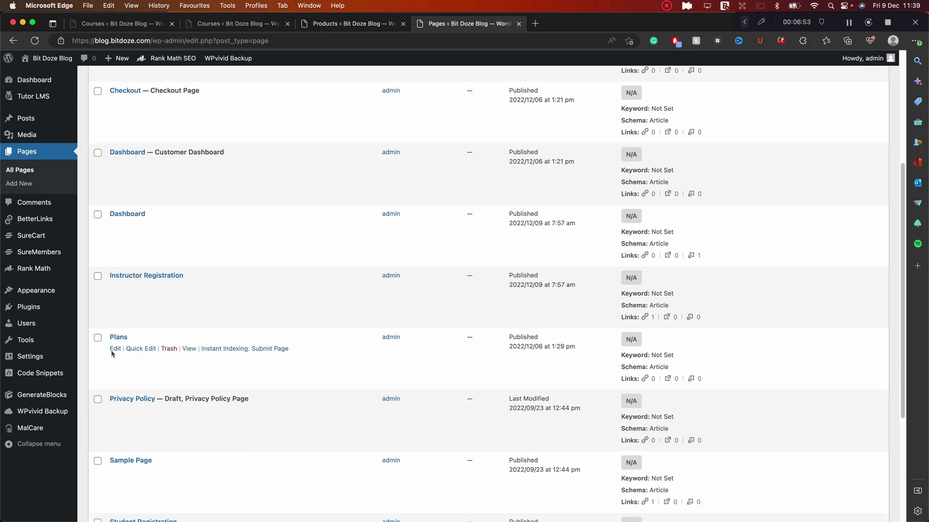
click(115, 349)
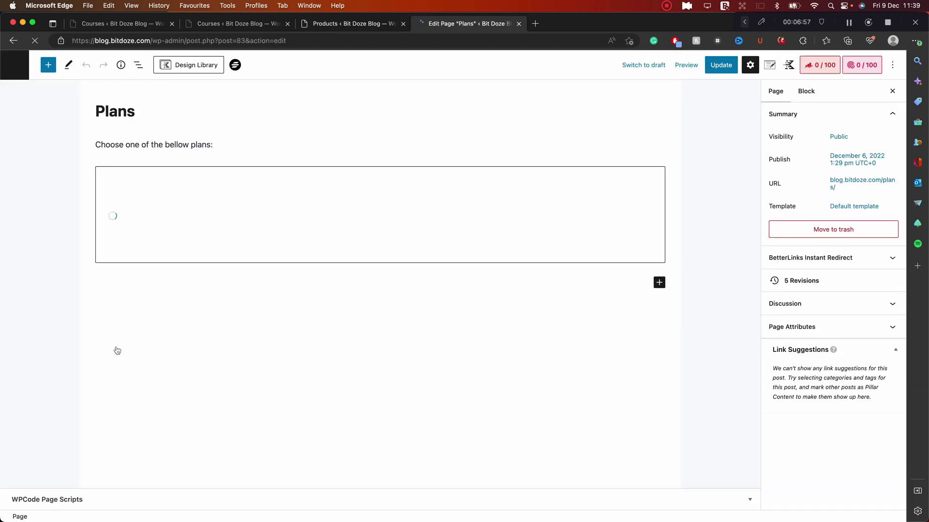
- Delete the unavailable checkout form block from the Plans page
click(211, 183)
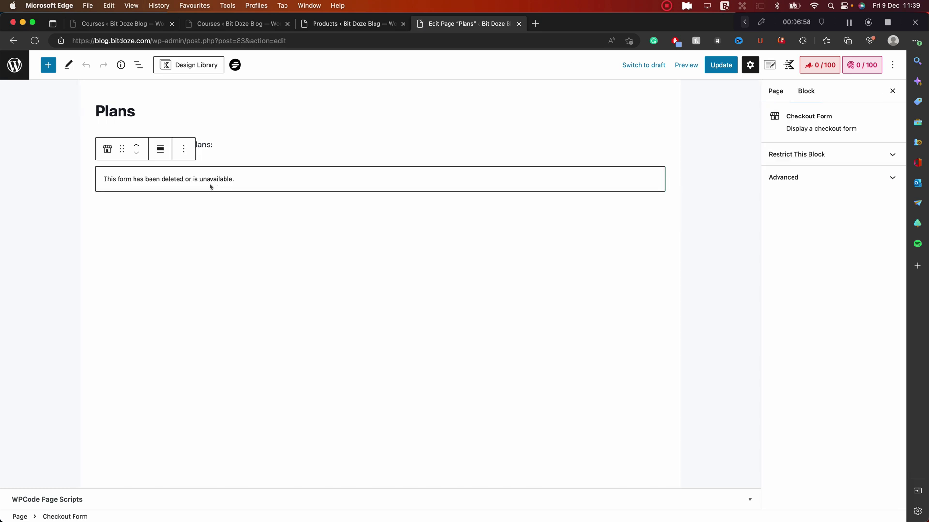
click(194, 151)
click(234, 317)
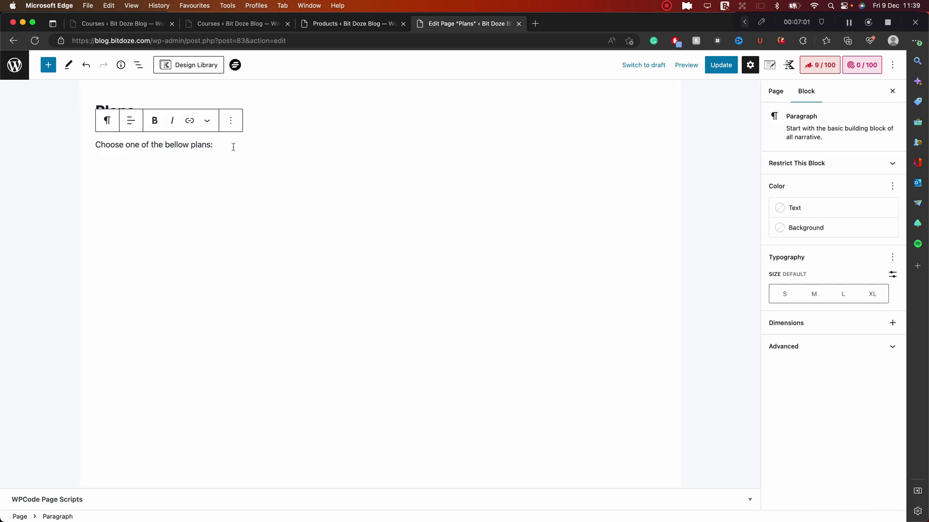
- Insert a SureCart Checkout Form block beneath the "Choose one of the bellow plans:" paragraph
key(Return)
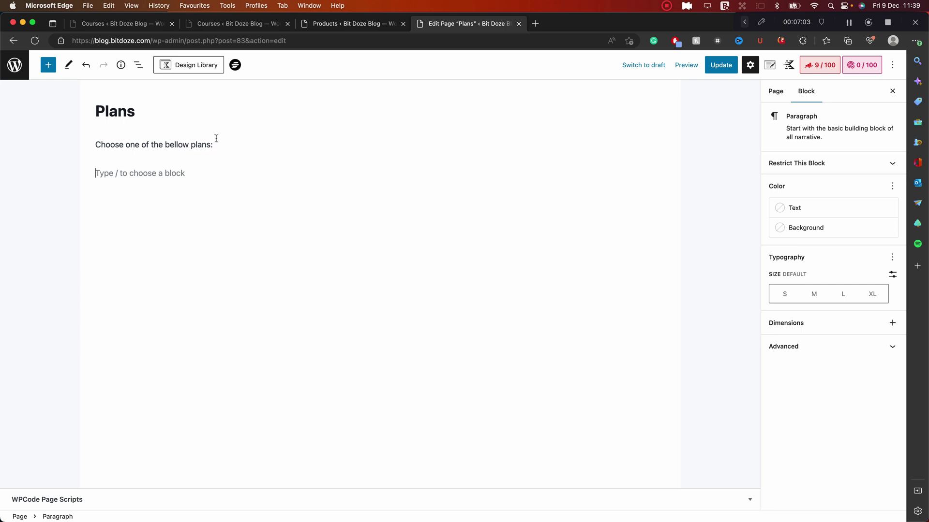
click(48, 64)
scroll(83, 236, down, 5)
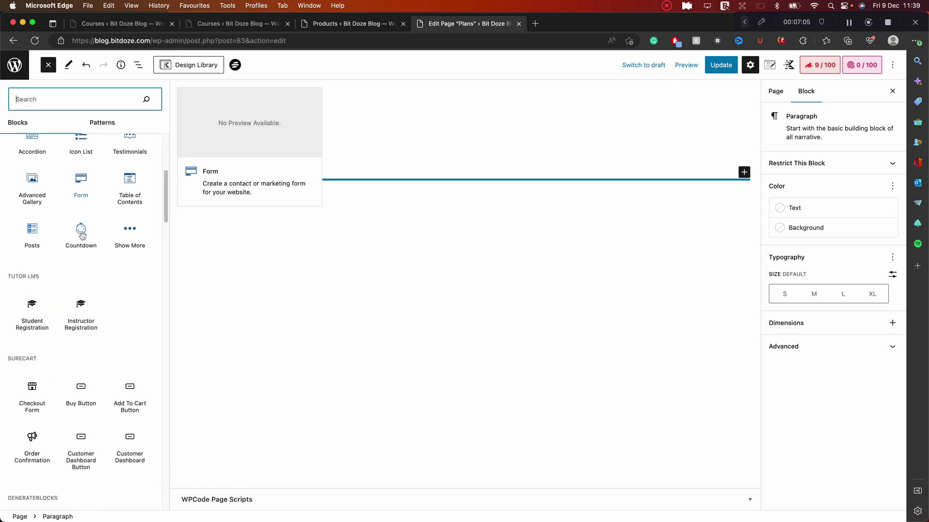
scroll(81, 236, down, 1)
click(32, 383)
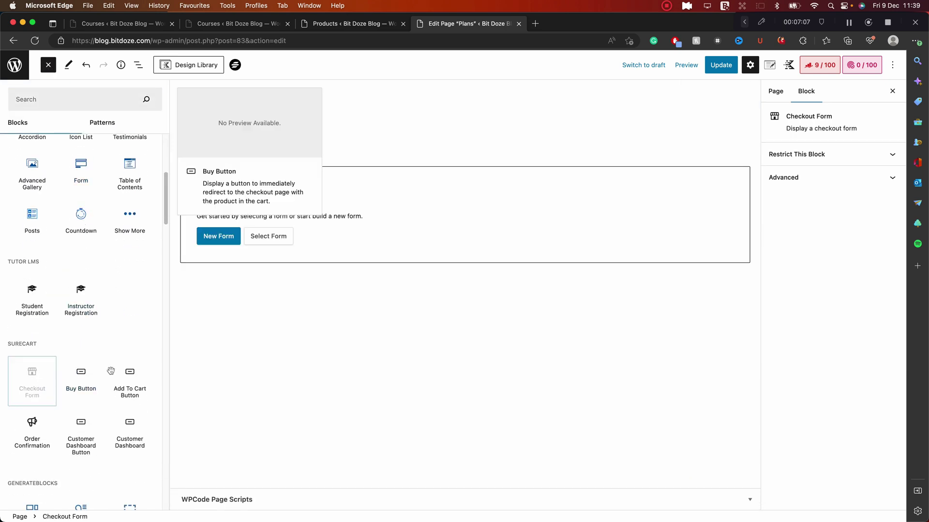
click(263, 241)
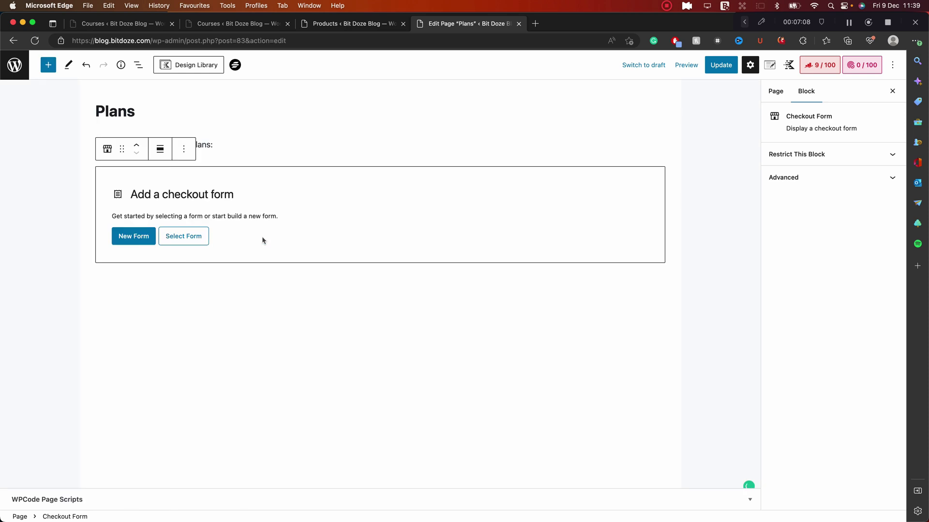
- Assign the existing All Subscription Form to the new checkout block and update the Plans page
click(191, 240)
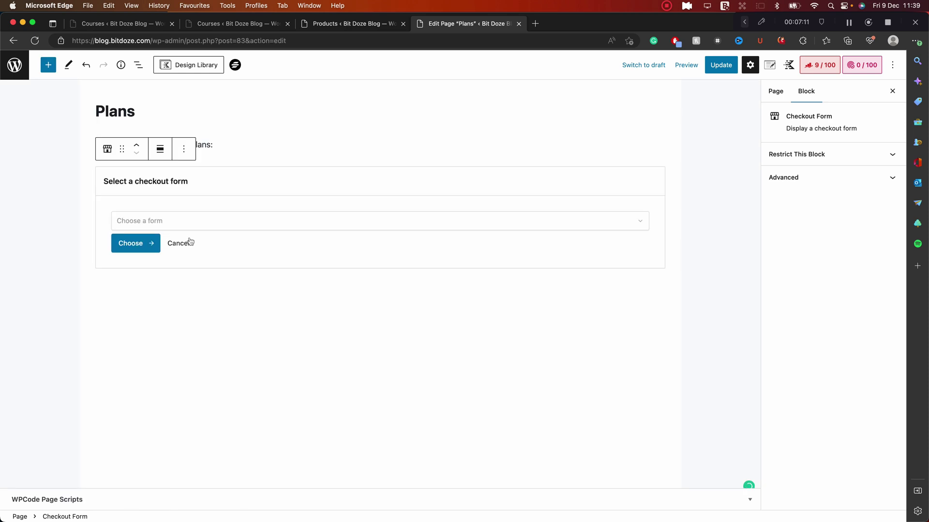
click(179, 225)
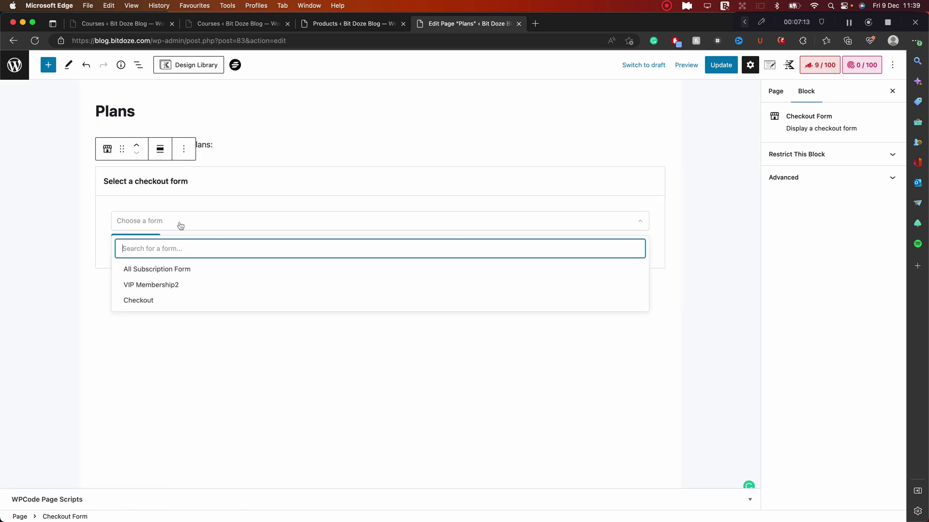
click(200, 271)
click(146, 251)
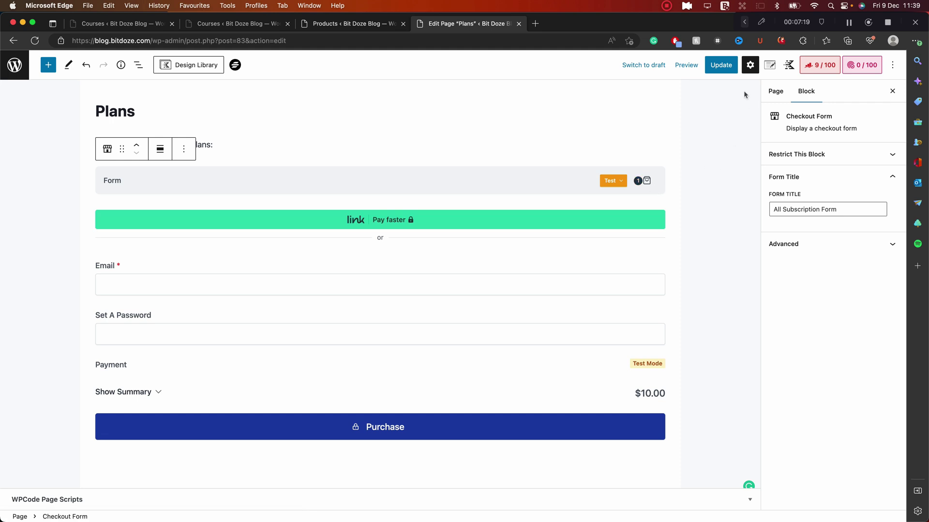
click(728, 70)
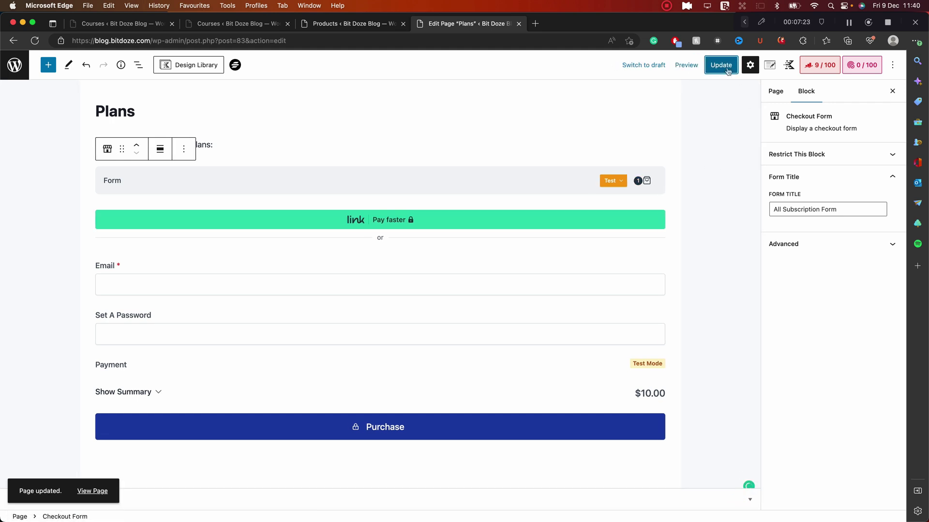
click(151, 43)
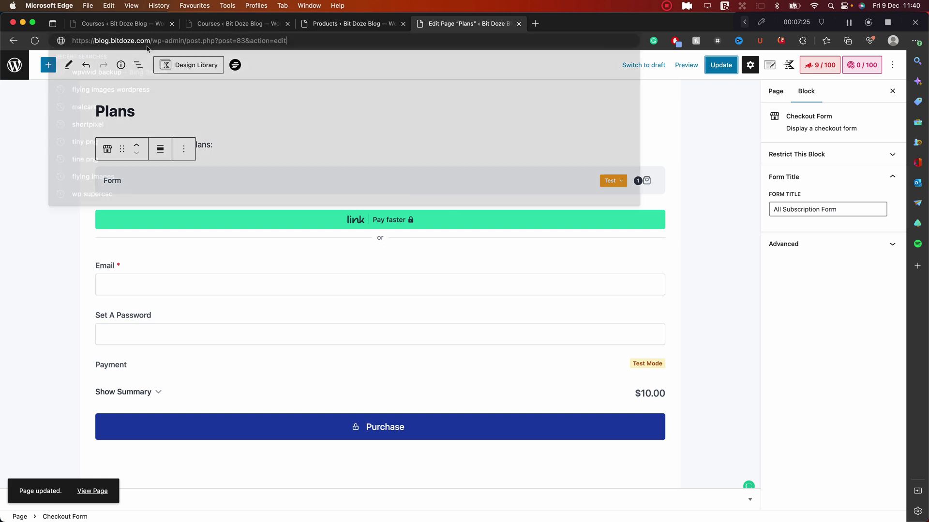
click(151, 43)
drag(141, 43, 51, 39)
key(super+c)
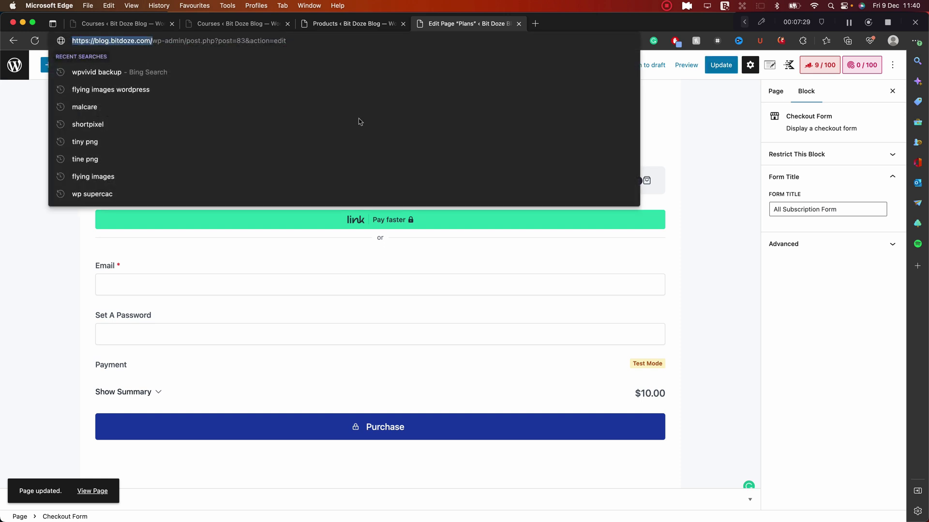
- Close all open InPrivate windows to end any earlier private browsing session
click(917, 41)
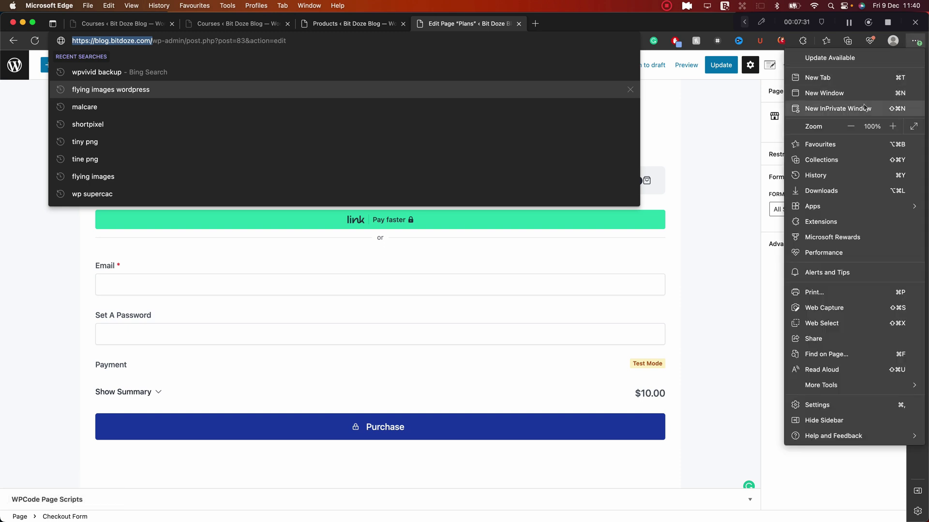
click(865, 108)
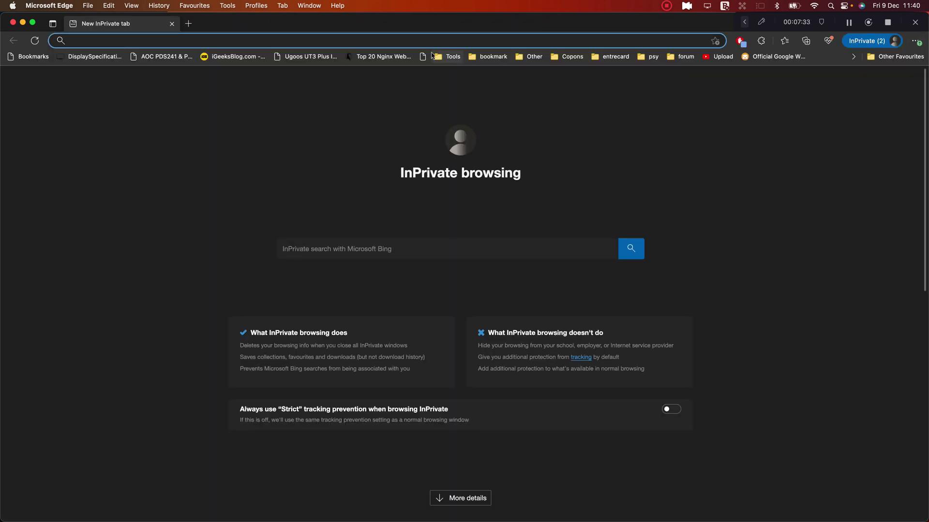
click(869, 41)
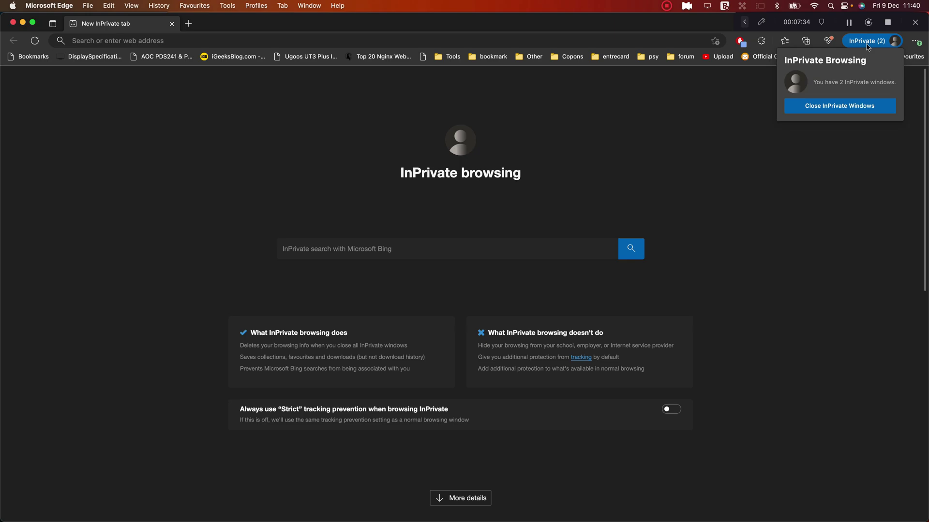
click(839, 105)
click(916, 42)
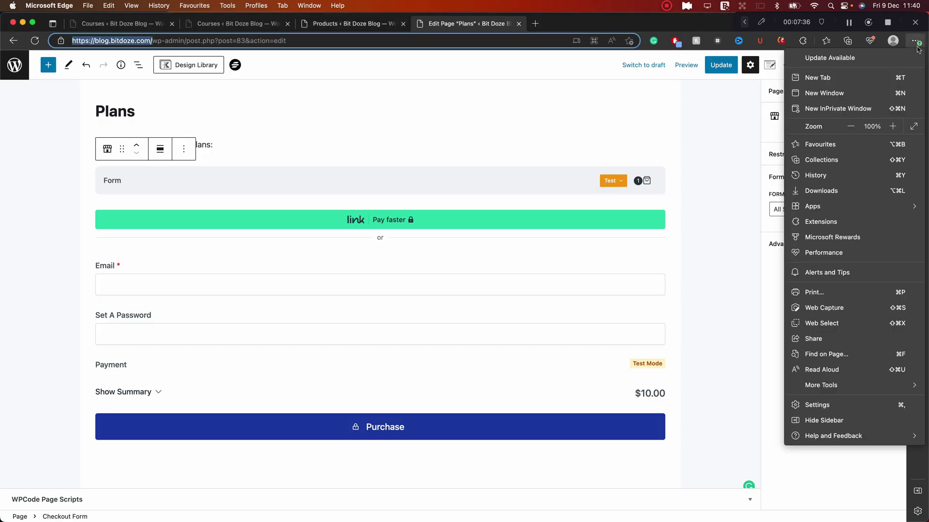
click(866, 108)
key(super+v)
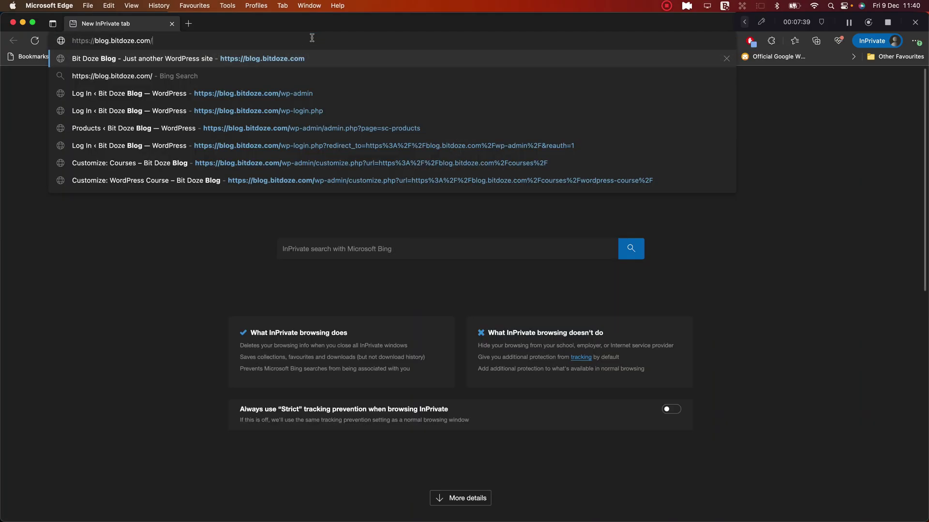
key(Return)
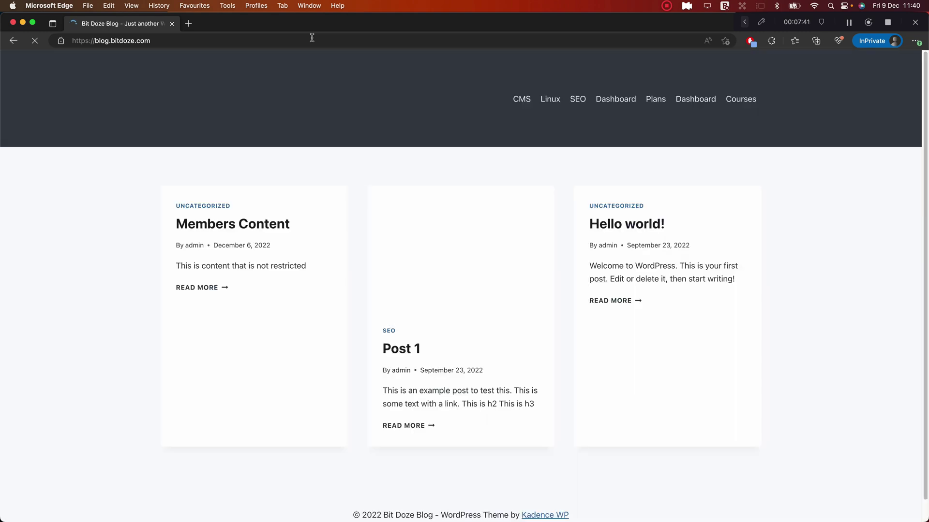
- Check access to the Performance Course as a logged-out visitor by starting its learning content, and return to the course page
click(737, 73)
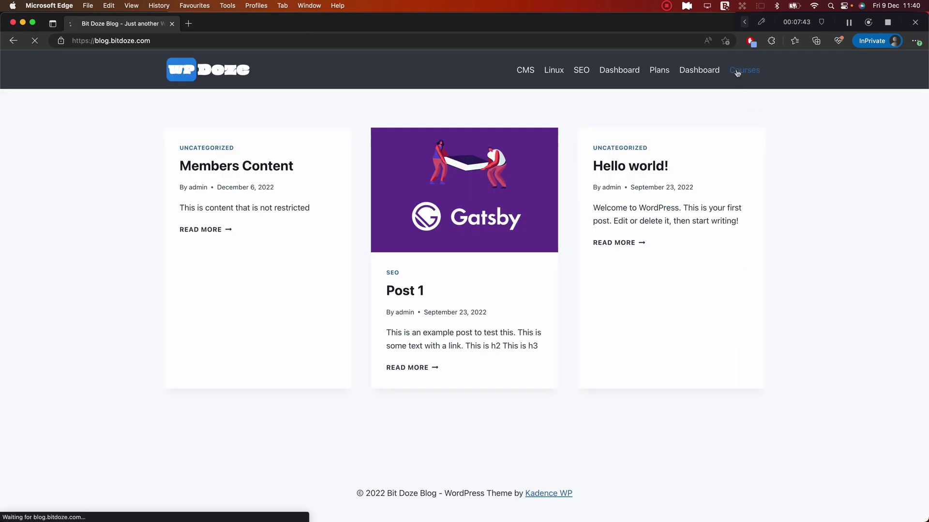
scroll(521, 143, down, 1)
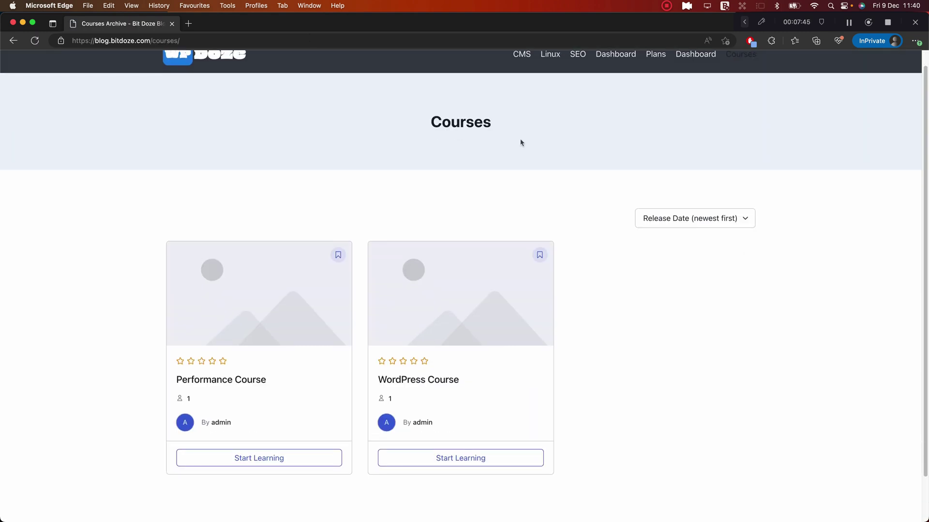
scroll(521, 143, down, 2)
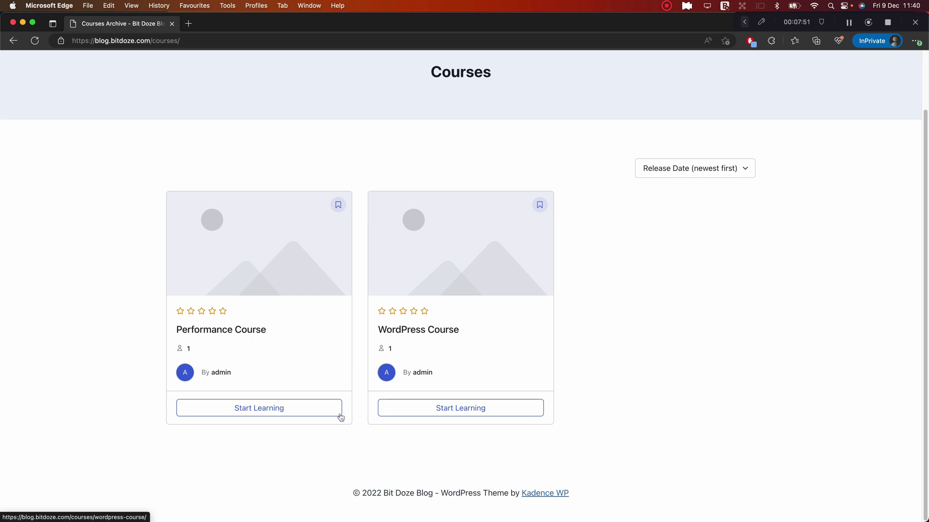
click(220, 332)
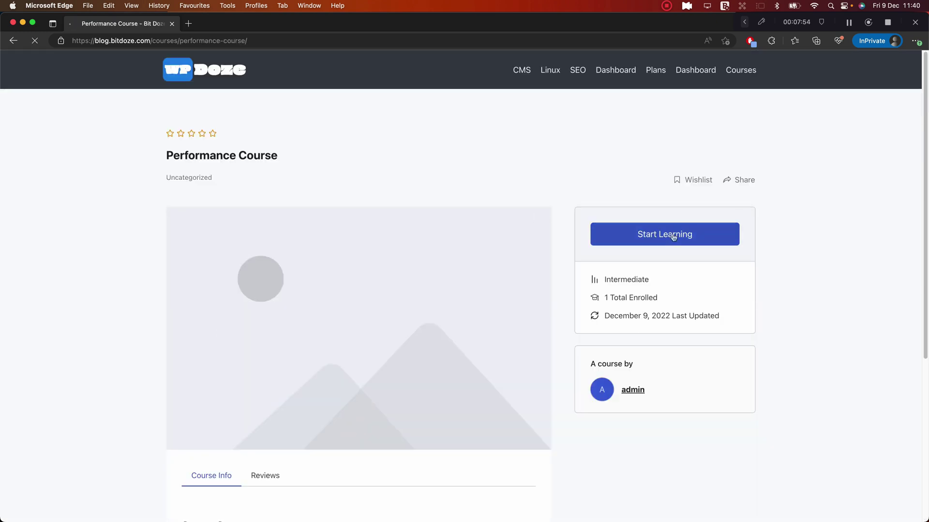
click(674, 237)
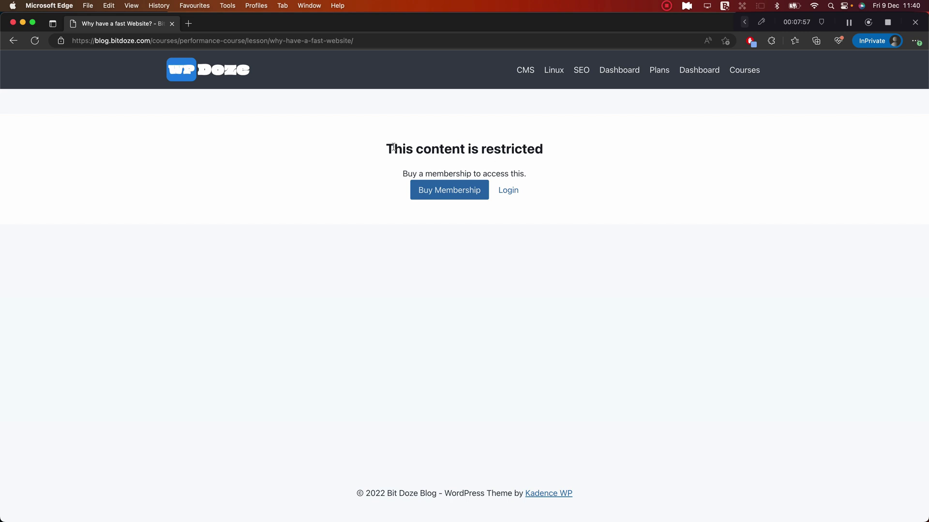
click(13, 41)
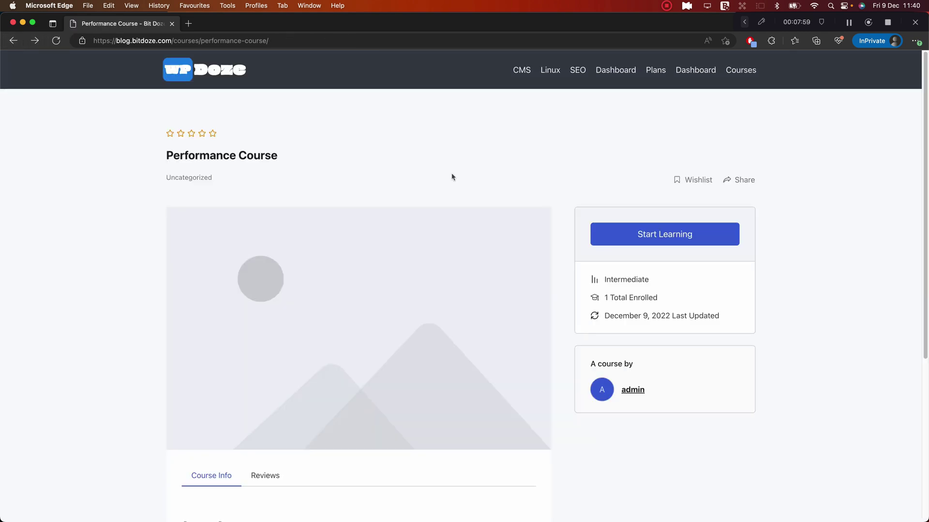
- Check access to the WordPress Course as a logged-out visitor by starting its learning content from the courses list
click(218, 66)
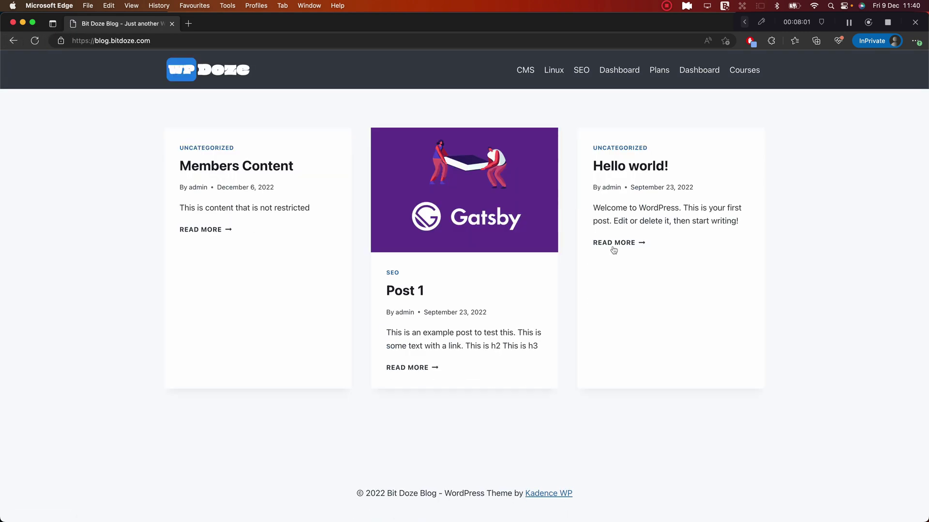
click(744, 72)
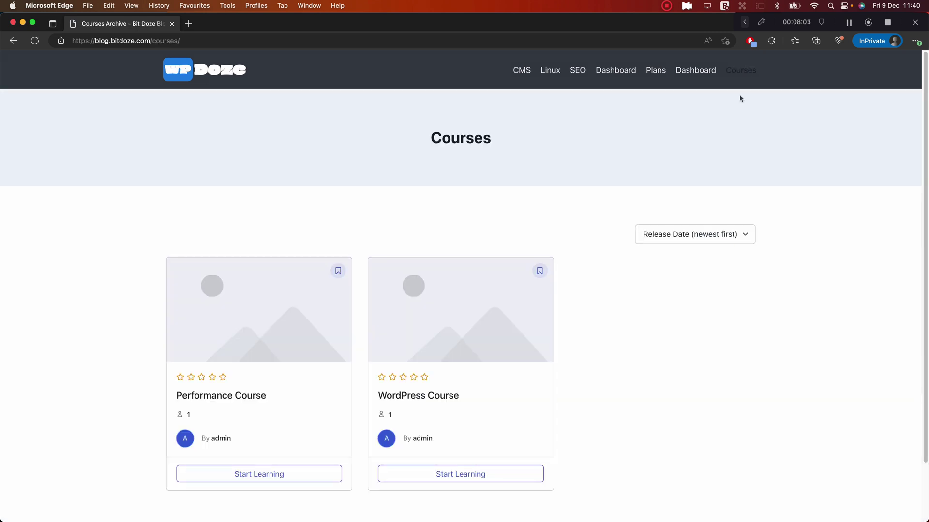
click(432, 400)
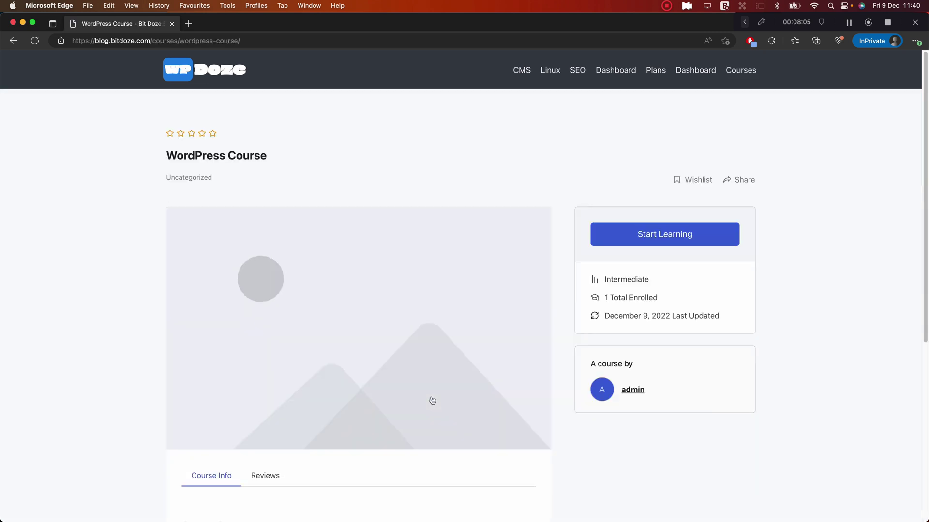
click(685, 234)
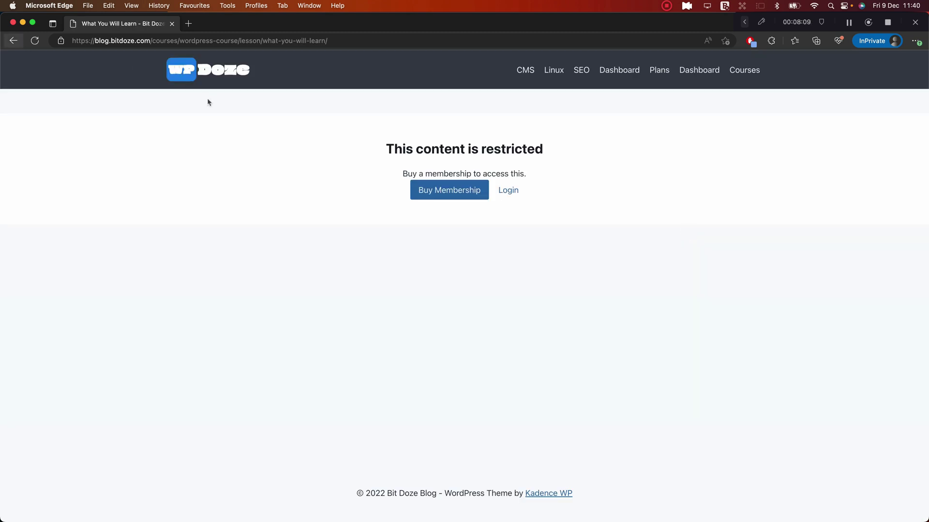
- Proceed to buy the membership and fill in the checkout form's customer email and new account password
click(446, 197)
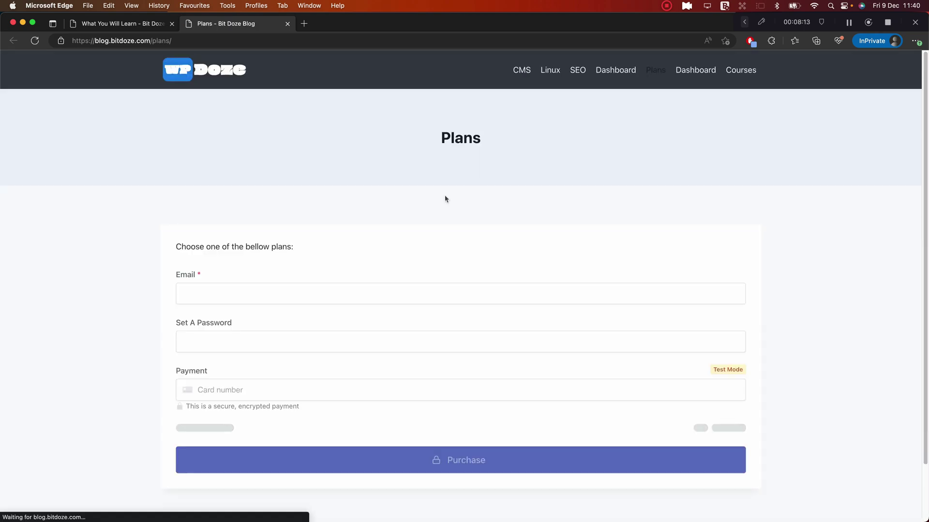
scroll(445, 198, down, 2)
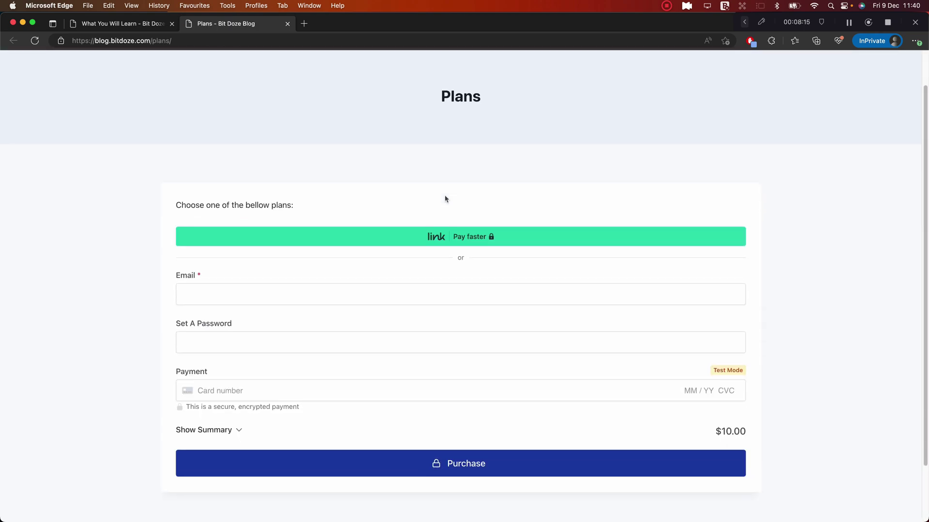
click(232, 298)
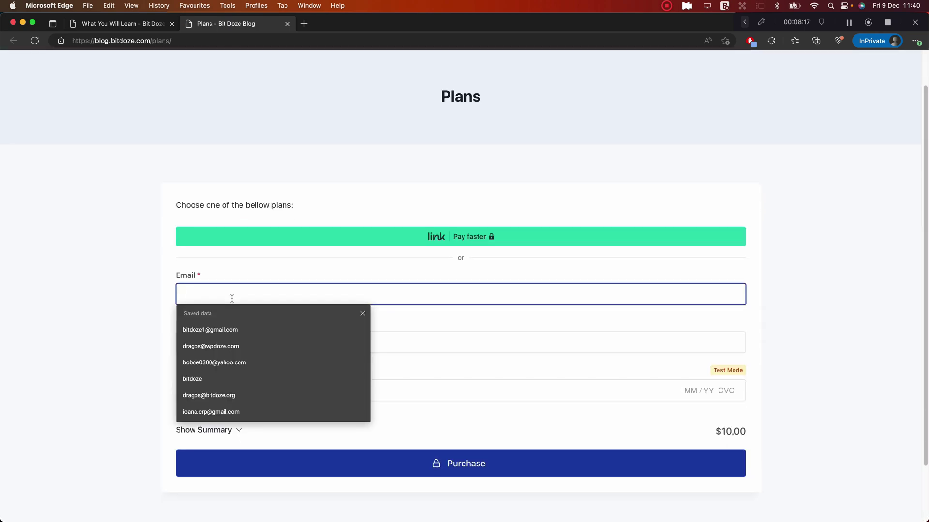
text(dr)
key(Down)
key(Down)
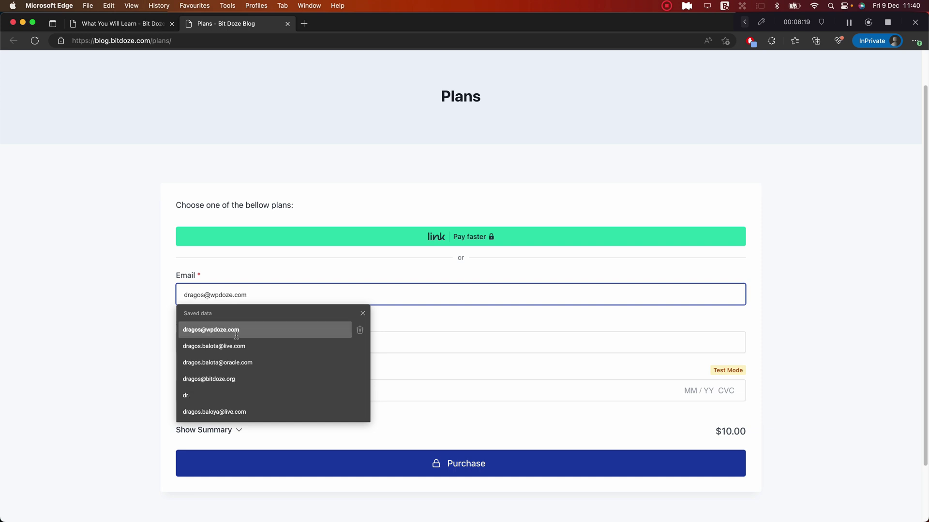
key(Return)
click(219, 334)
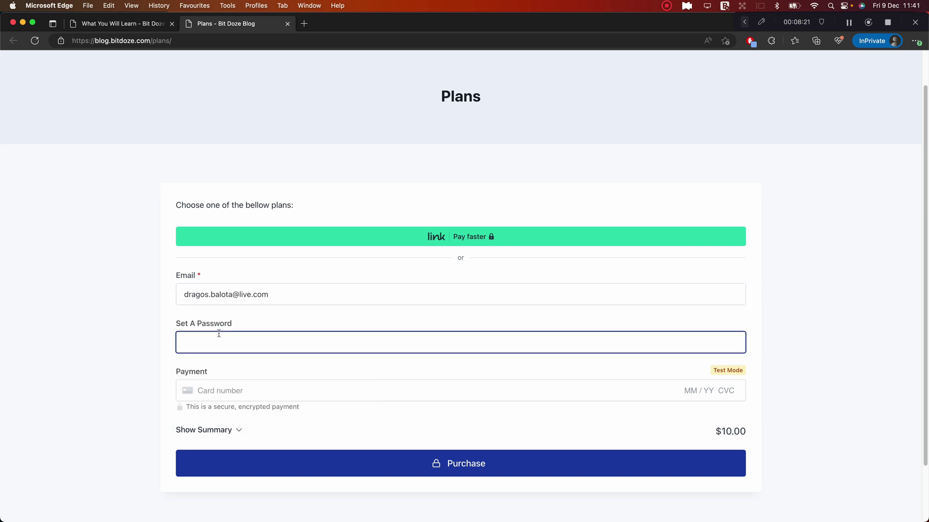
text(••••)
- Enter the test card's number, expiry date, security code and ZIP code, and complete the membership purchase
click(228, 392)
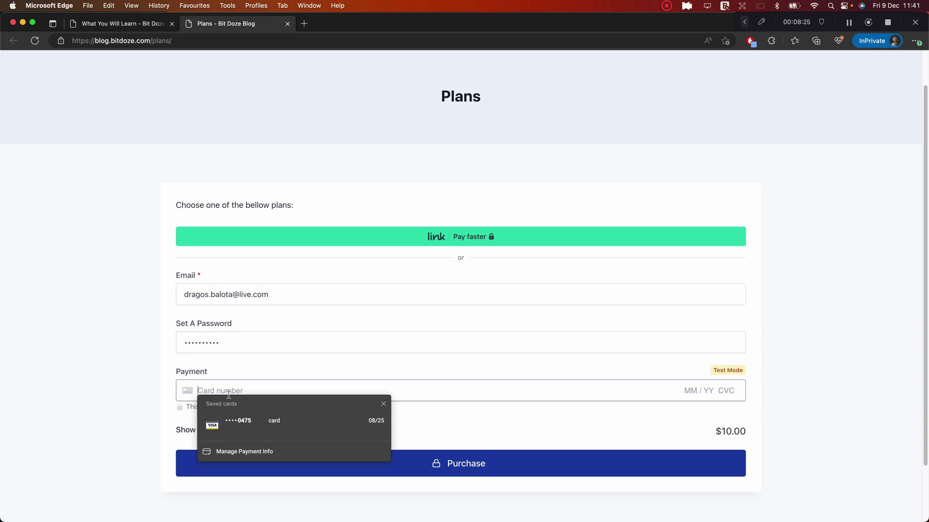
text(4)
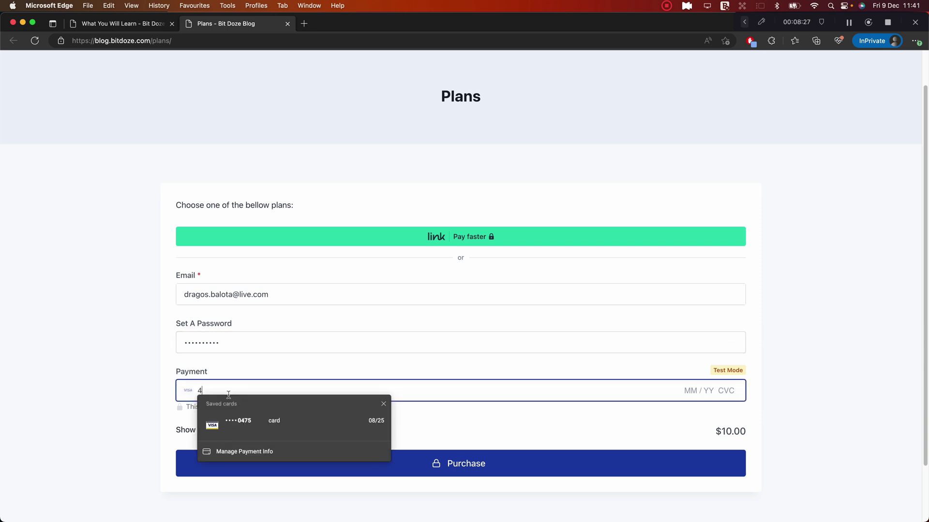
text(2 4242 42)
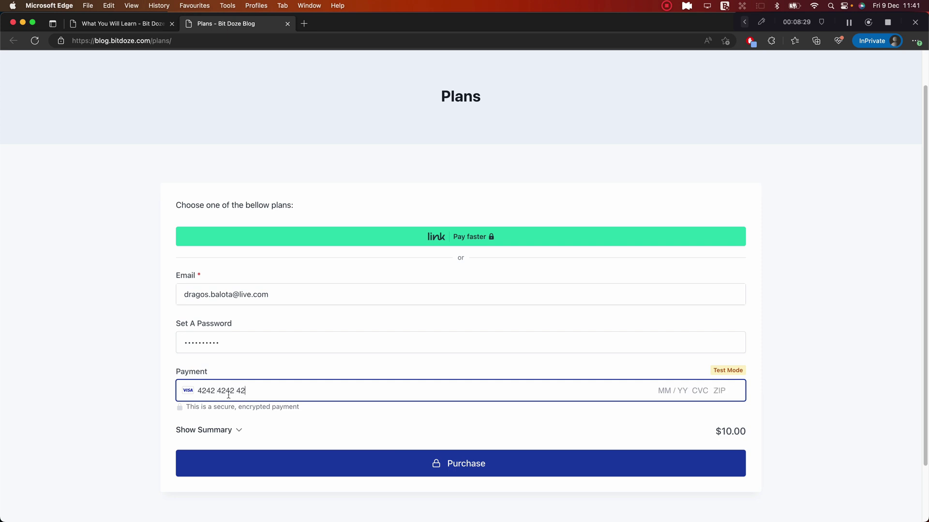
text(42 04 / 24)
click(725, 390)
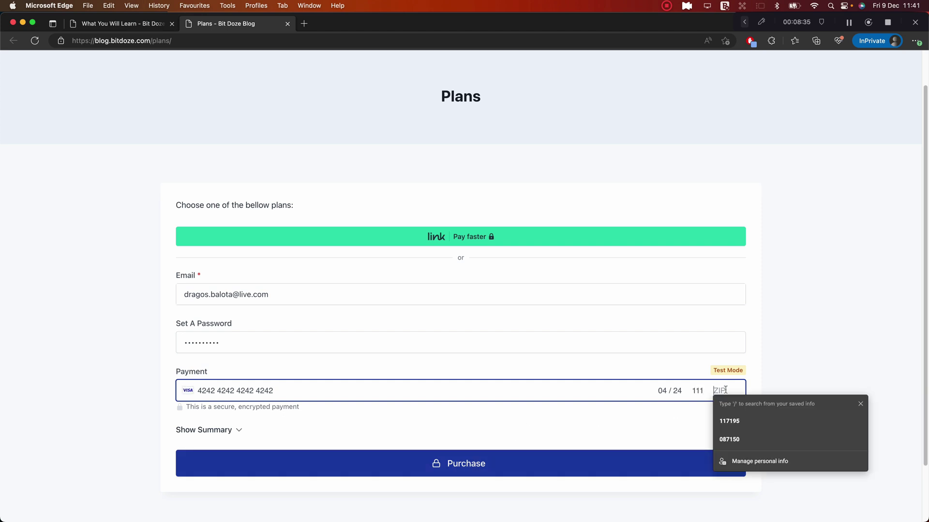
click(730, 440)
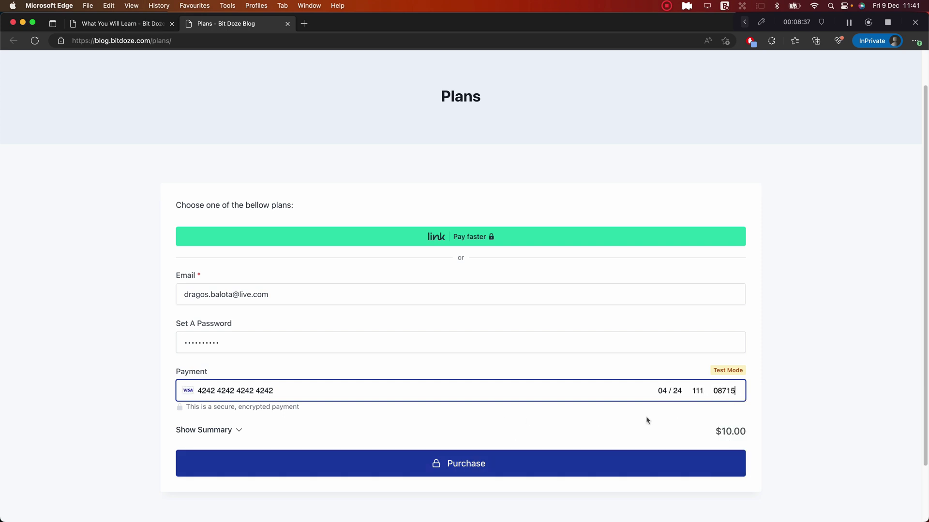
click(476, 472)
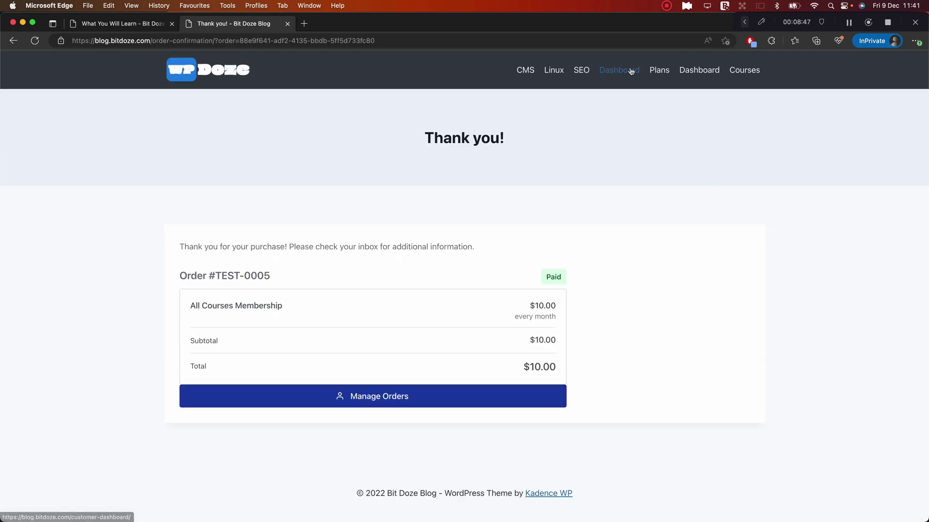
- Review the plans, payment methods and order history in the customer dashboard
click(619, 70)
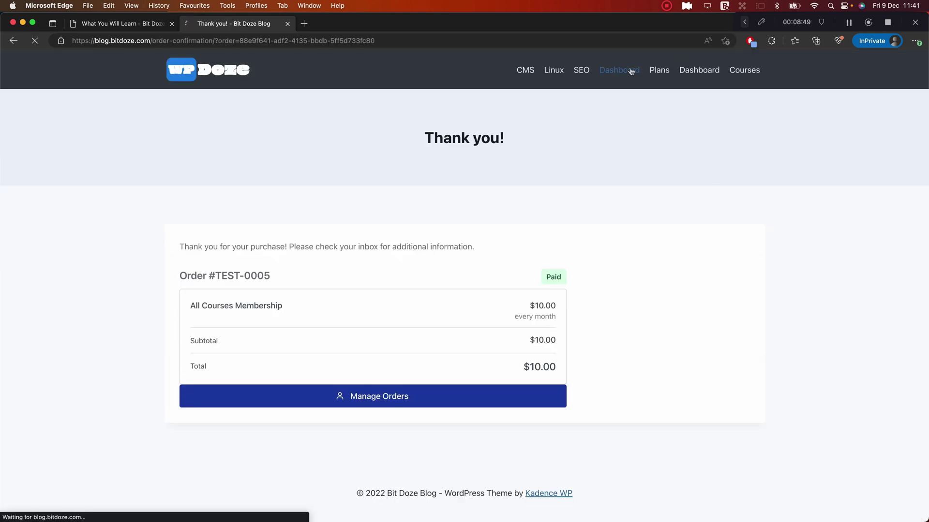
scroll(631, 71, down, 5)
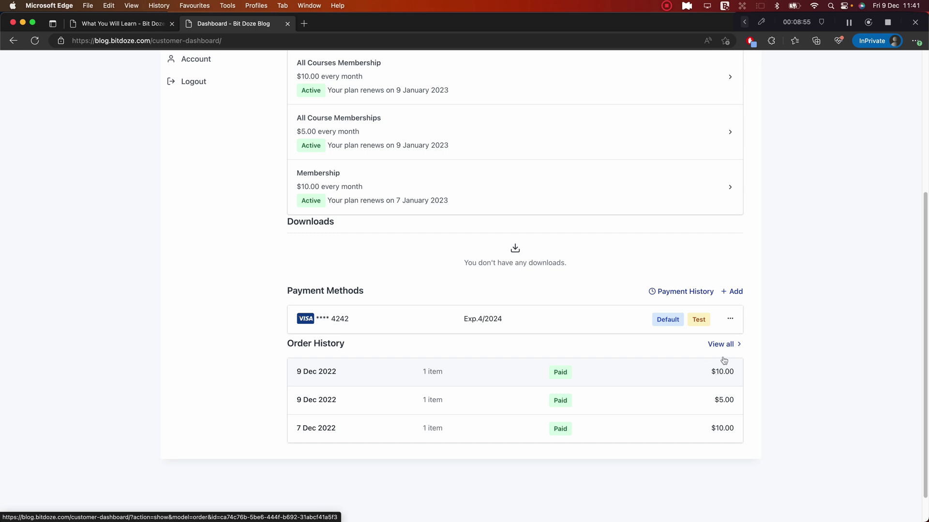
scroll(658, 338, up, 1)
scroll(638, 315, up, 2)
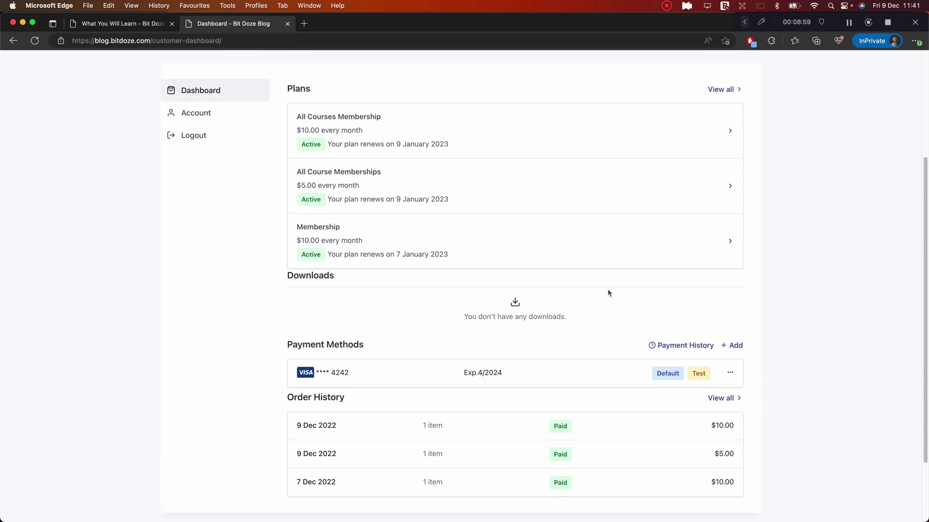
scroll(612, 298, up, 4)
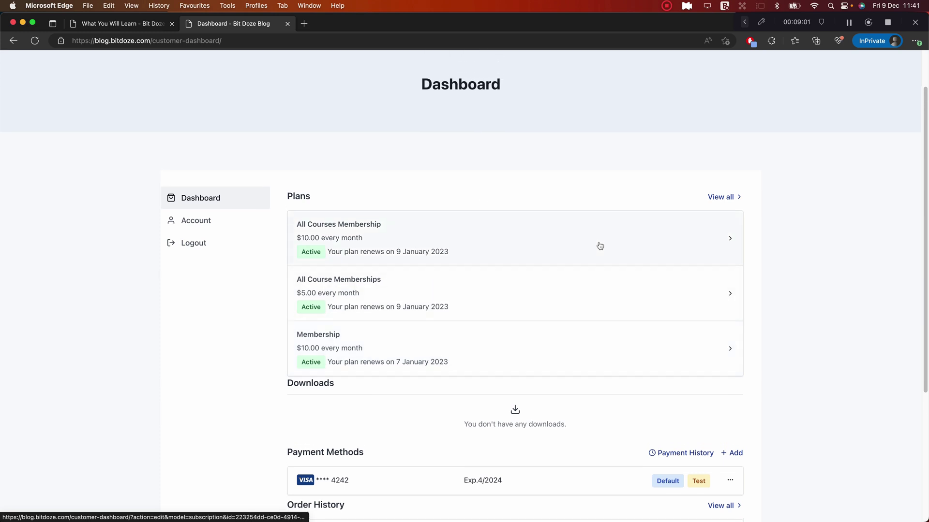
scroll(597, 245, up, 1)
scroll(517, 175, up, 1)
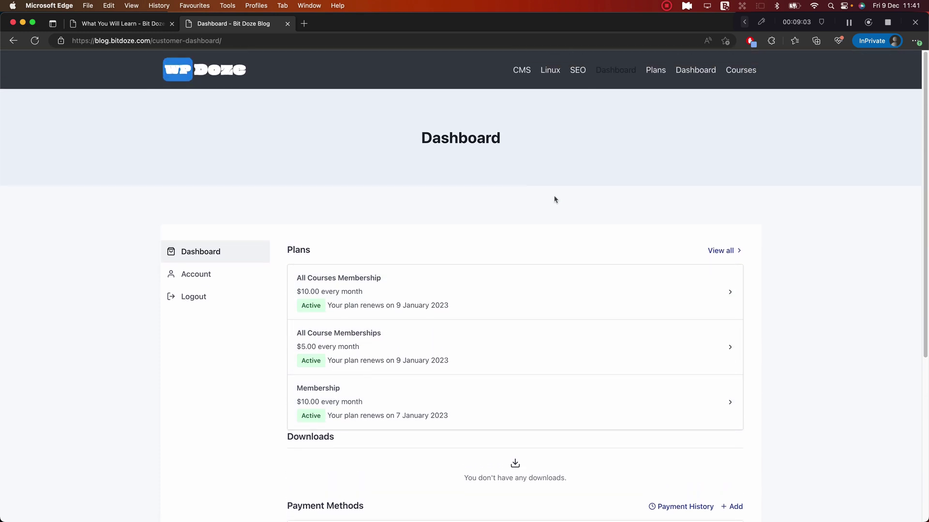
- Check member access to the Performance Course by starting its learning content from the courses list, and return to the course page
click(744, 74)
scroll(746, 78, down, 2)
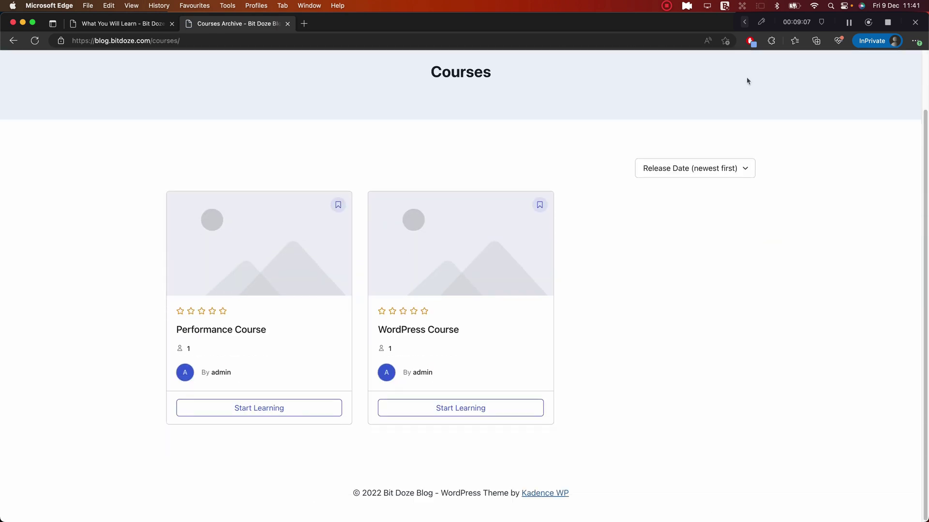
click(229, 331)
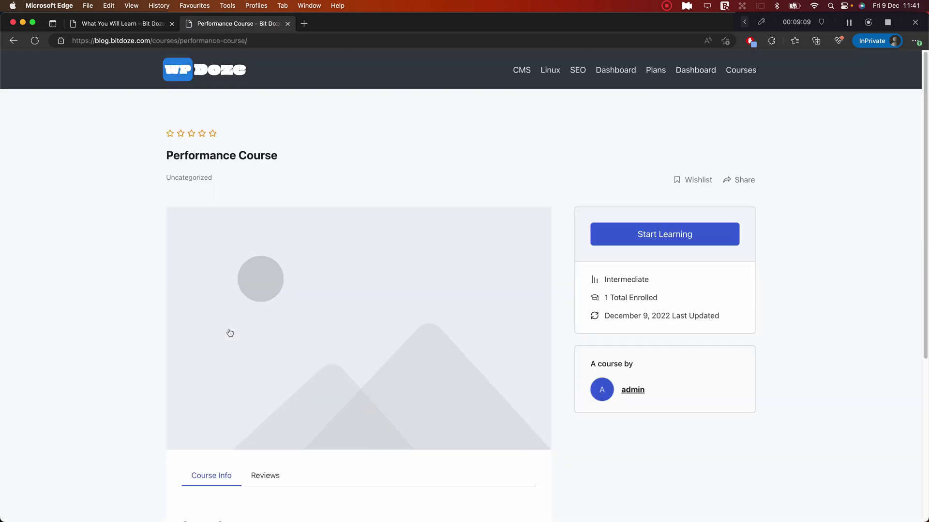
click(672, 242)
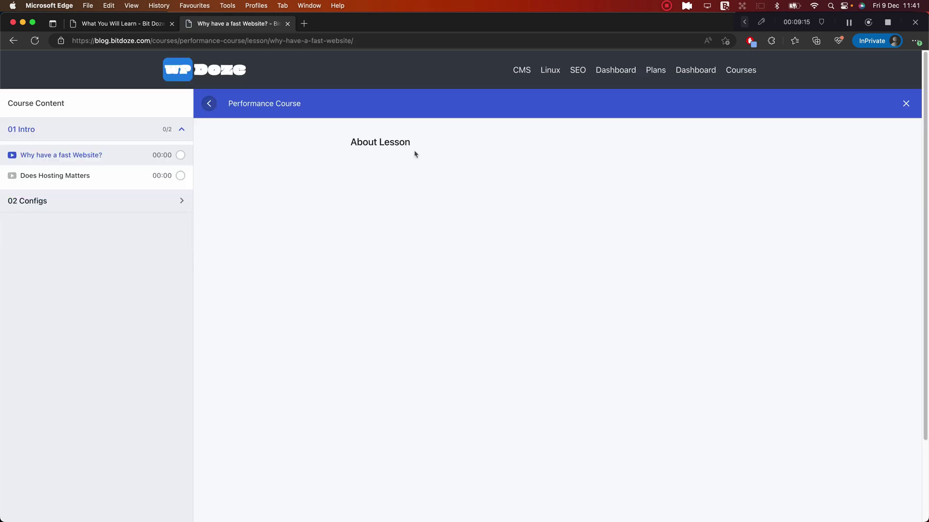
click(13, 41)
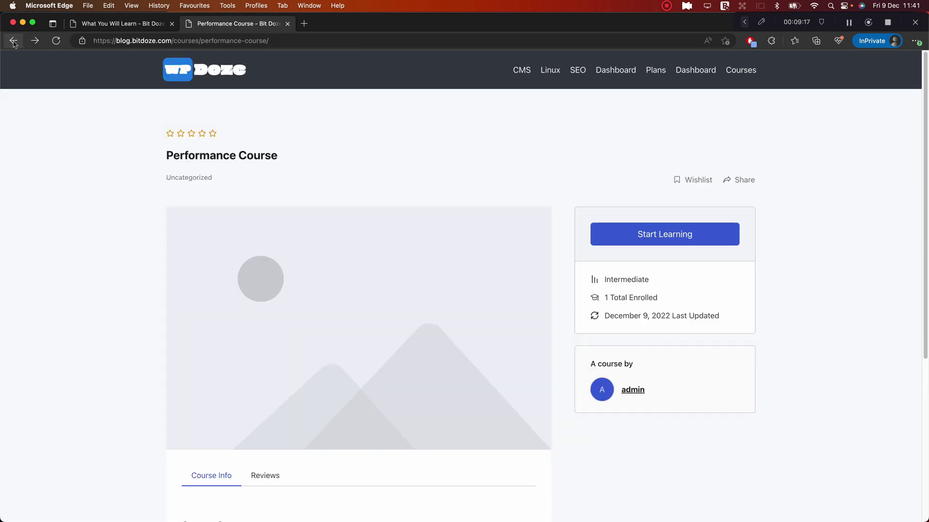
- Check member access to the Performance Course's Does Hosting Matters lesson, and return to the course page
scroll(547, 231, down, 5)
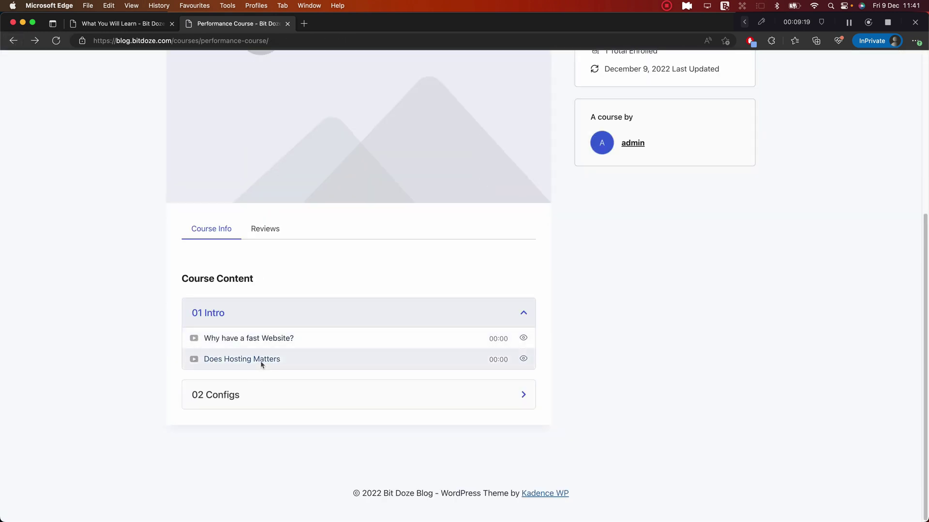
click(260, 362)
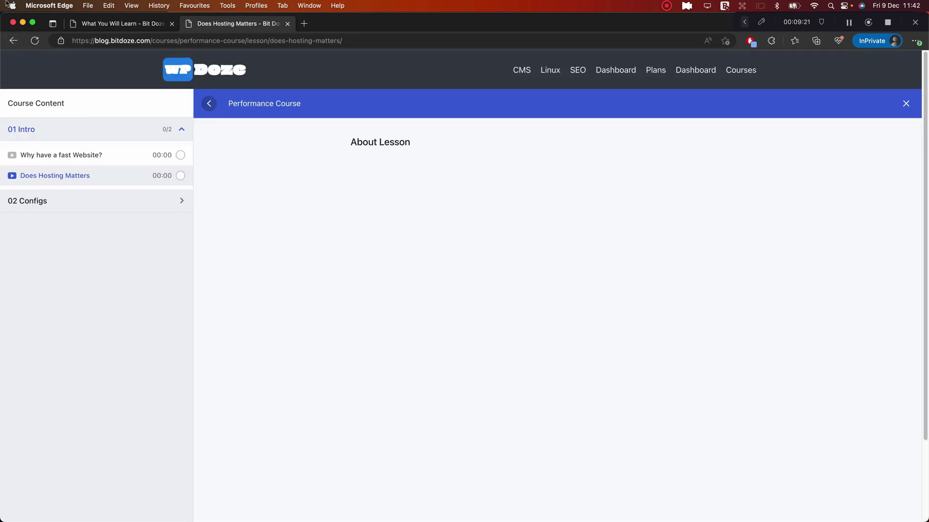
click(13, 40)
scroll(488, 218, up, 1)
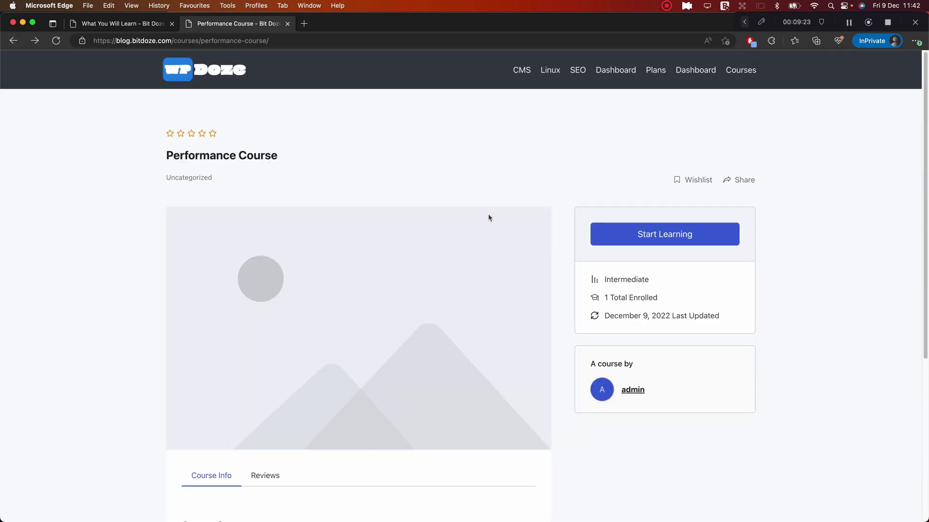
- Check member access to the WordPress Course by starting its learning content, and return to the course page
click(14, 41)
click(447, 333)
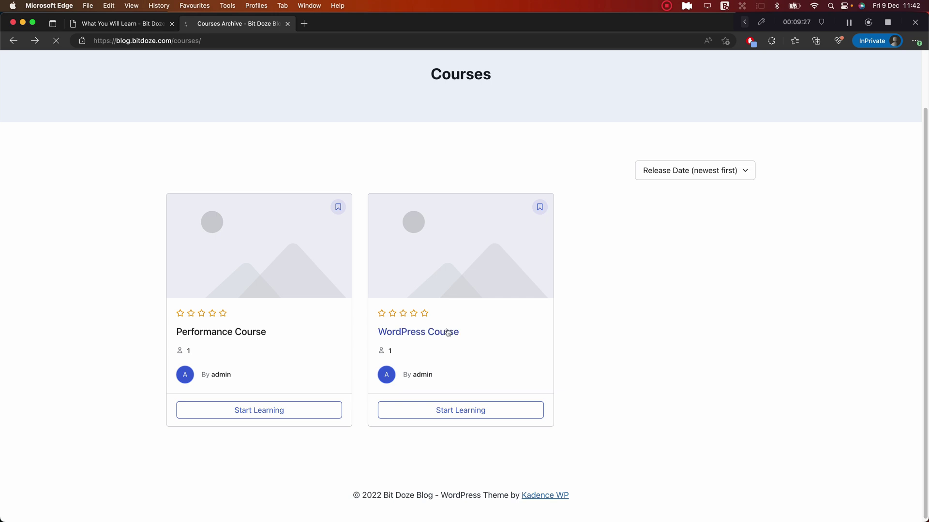
click(675, 244)
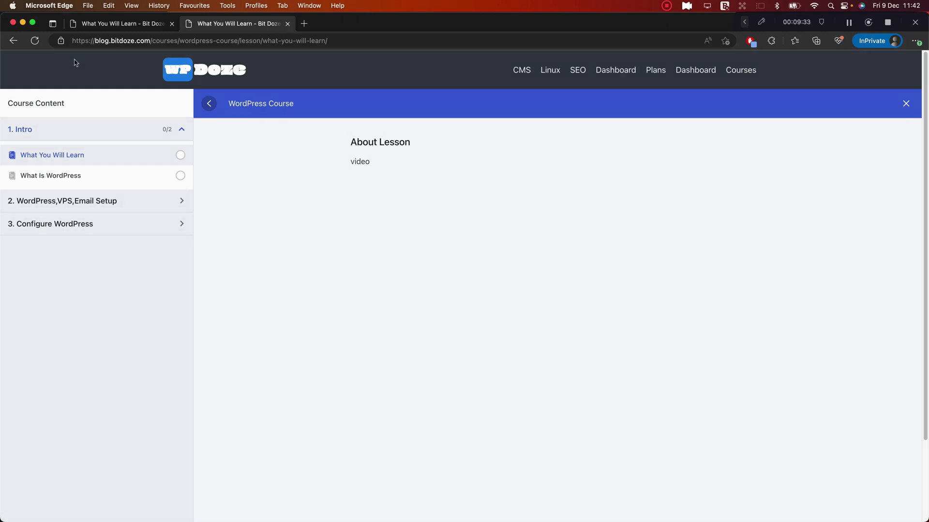
click(12, 41)
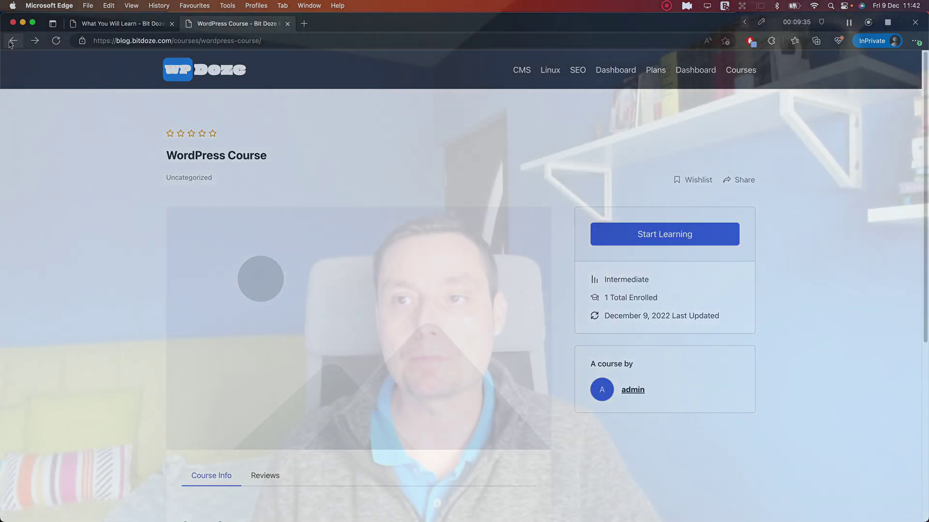